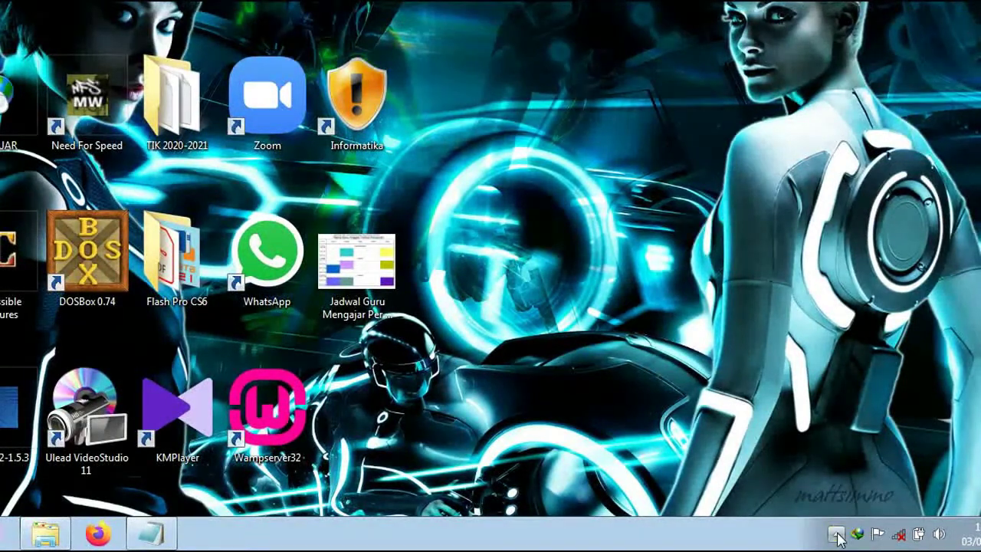
# Launch WampServer from its desktop shortcut and confirm its tray icon shows the server running.
pyautogui.click(836, 535)
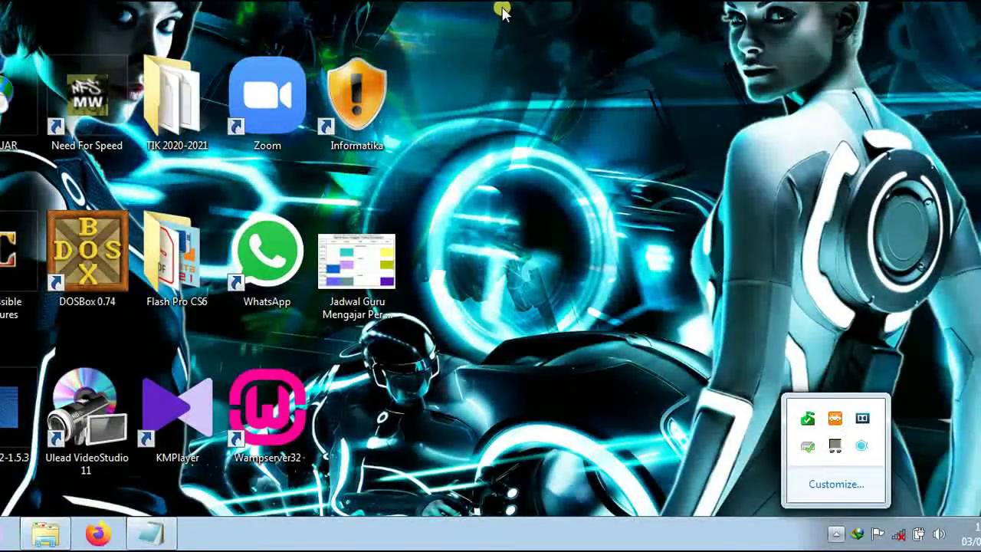
pyautogui.click(520, 72)
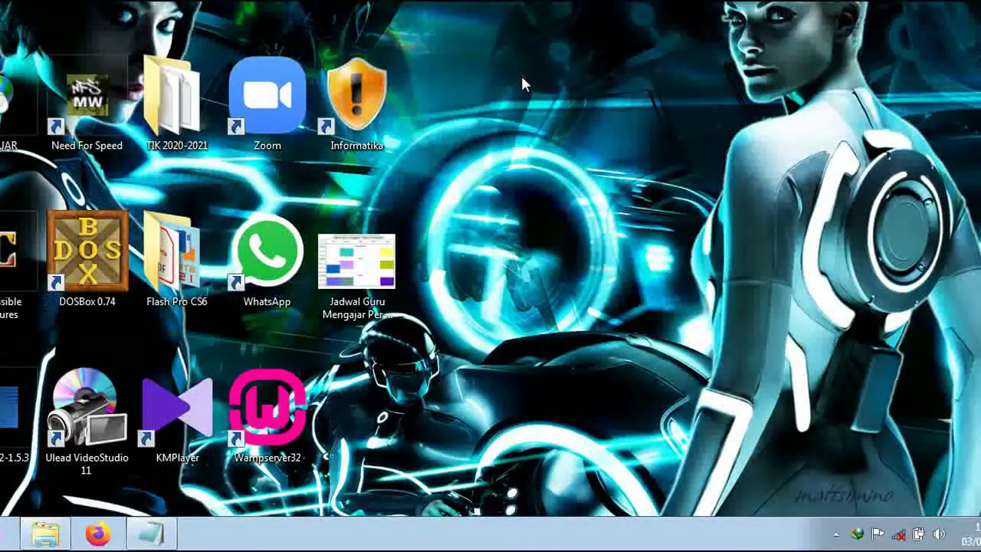
pyautogui.doubleClick(256, 411)
pyautogui.click(835, 535)
pyautogui.click(837, 534)
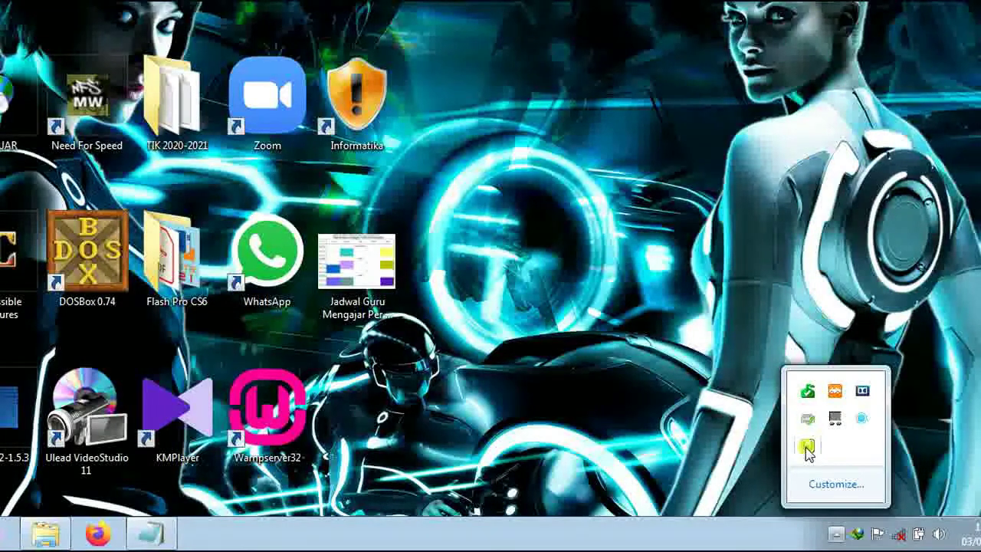
pyautogui.click(436, 6)
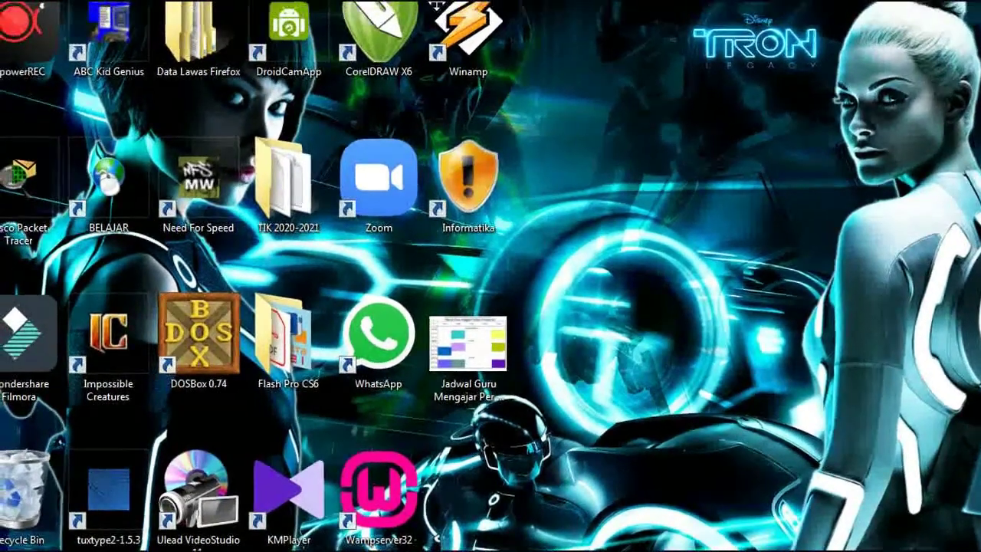
# Launch Google Chrome from the Start menu and check the network status (Not connected).
pyautogui.press('super')
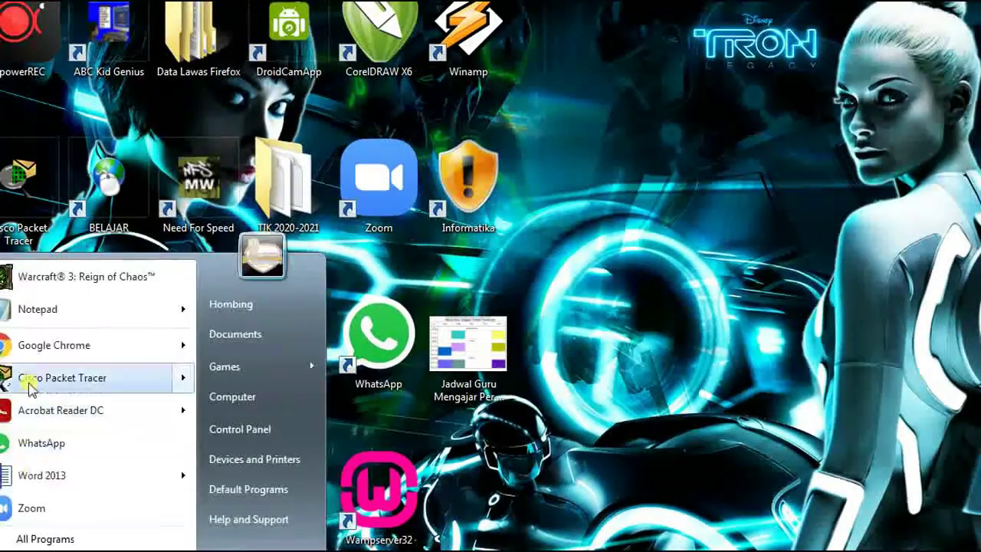
pyautogui.click(29, 346)
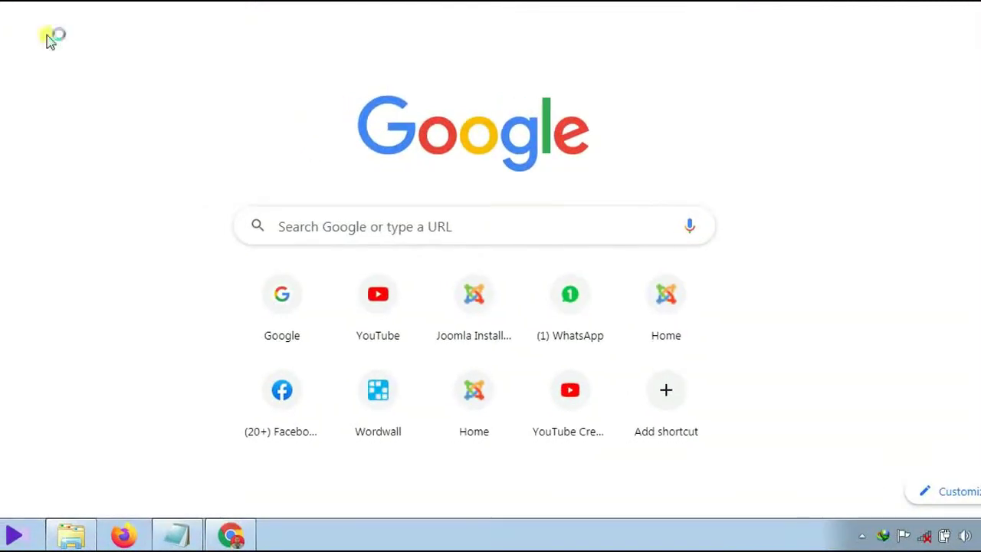
pyautogui.click(924, 534)
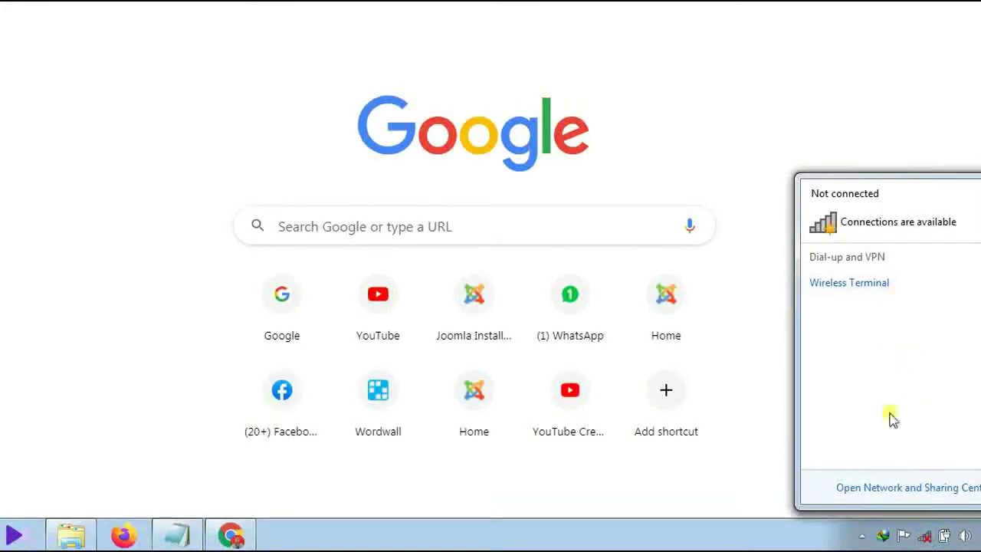
pyautogui.click(716, 130)
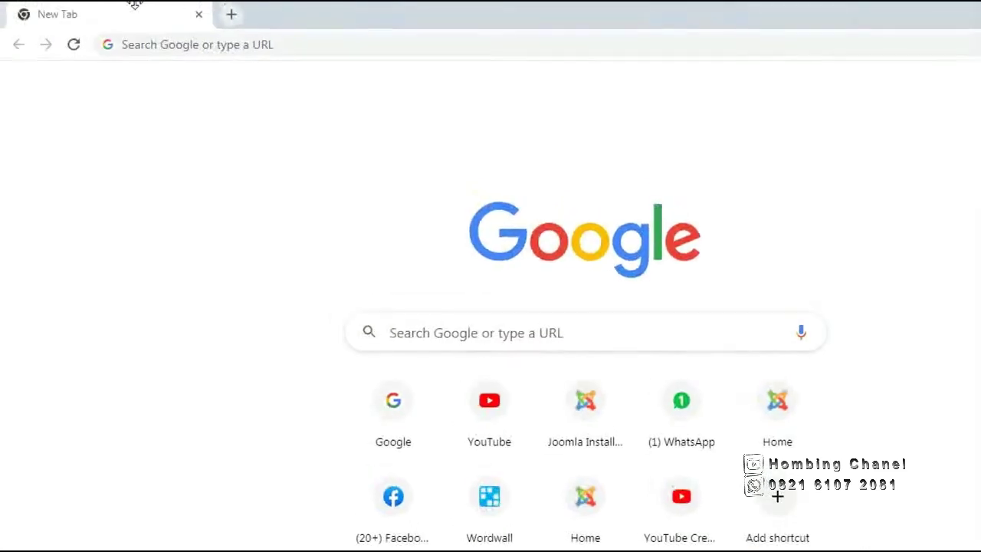
# Load localhost/phpmyadmin in Chrome using the address bar's phpMyAdmin suggestion.
pyautogui.click(231, 48)
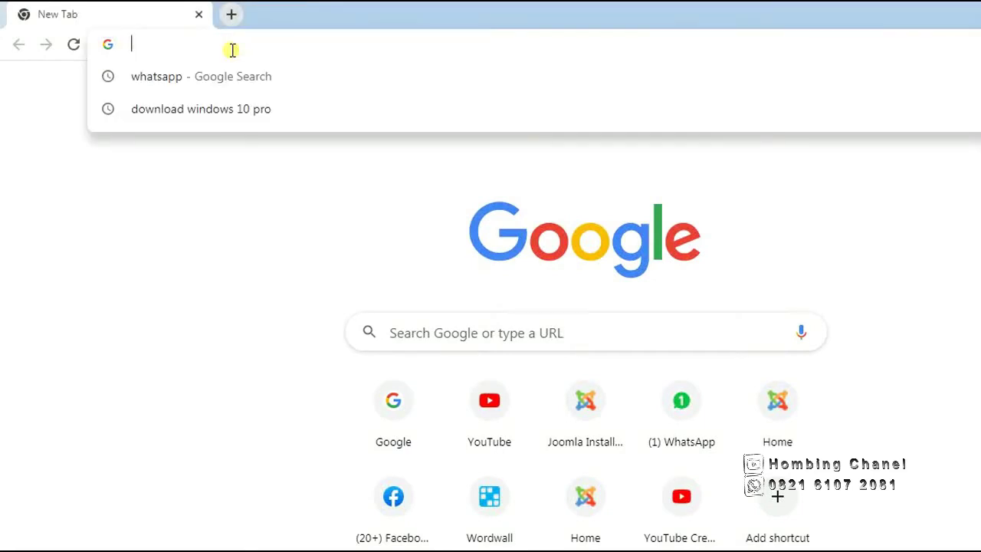
pyautogui.write('loc')
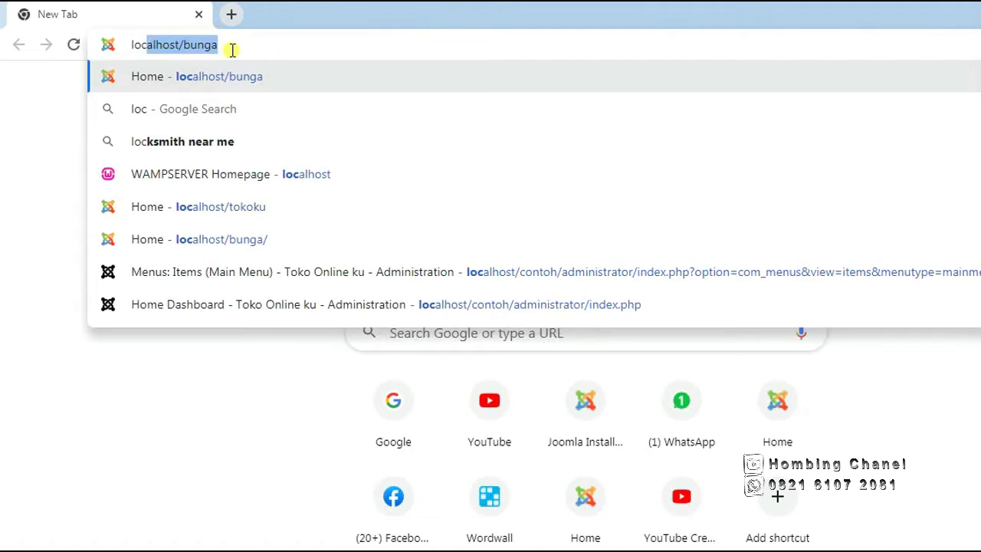
pyautogui.press('Delete')
pyautogui.press('Up')
pyautogui.press('Right')
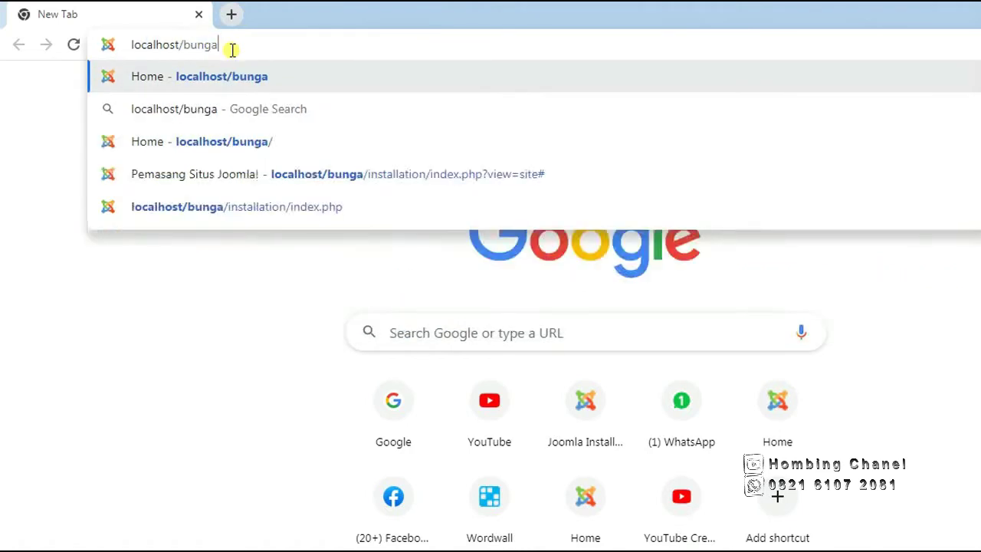
pyautogui.press('BackSpace')
pyautogui.press('BackSpace')
pyautogui.press('BackSpace')
pyautogui.press('BackSpace')
pyautogui.press('BackSpace')
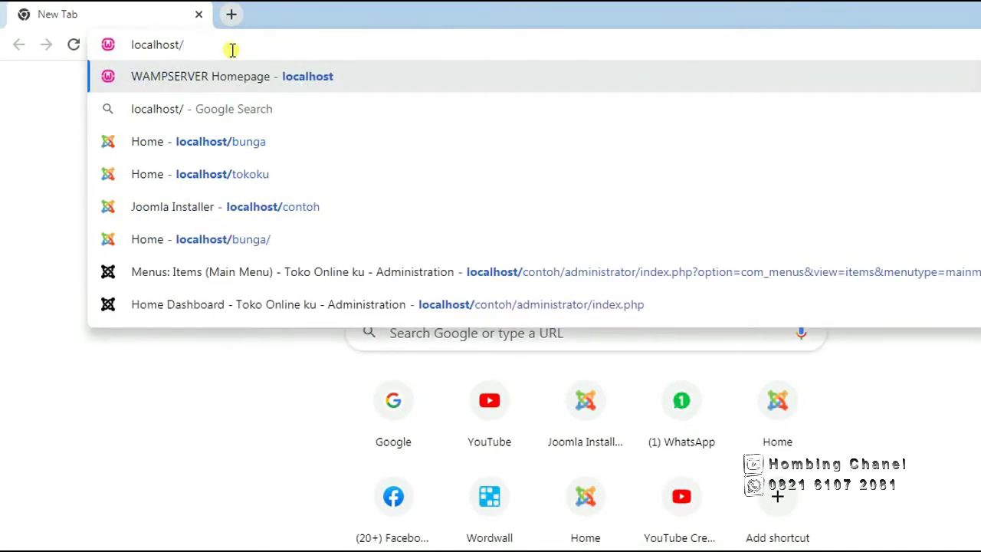
pyautogui.write('php')
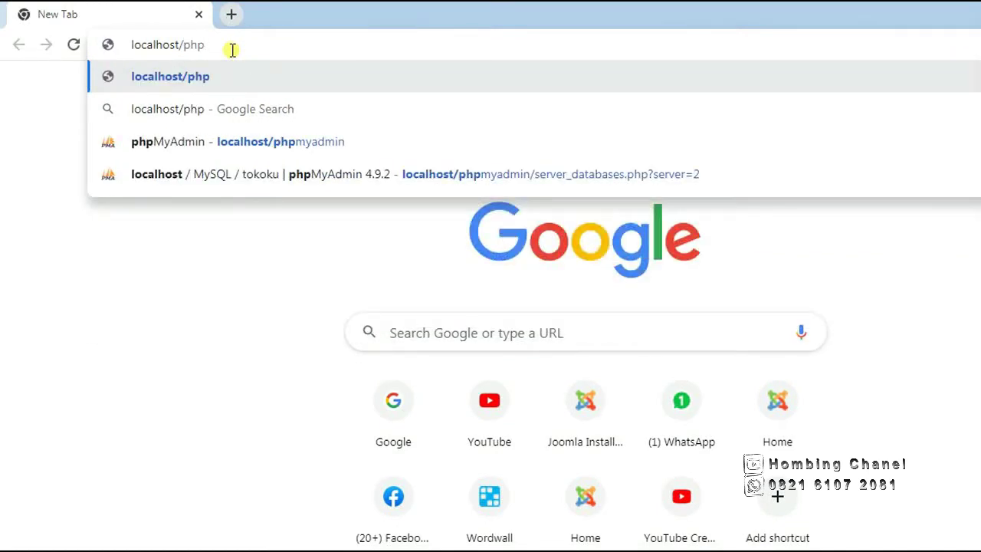
pyautogui.press('Down')
pyautogui.press('Down')
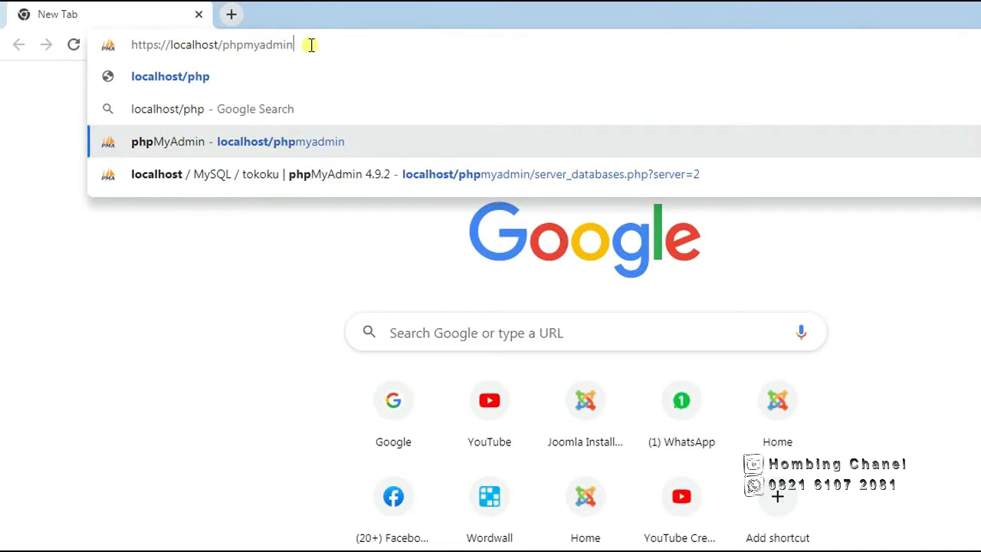
pyautogui.press('Return')
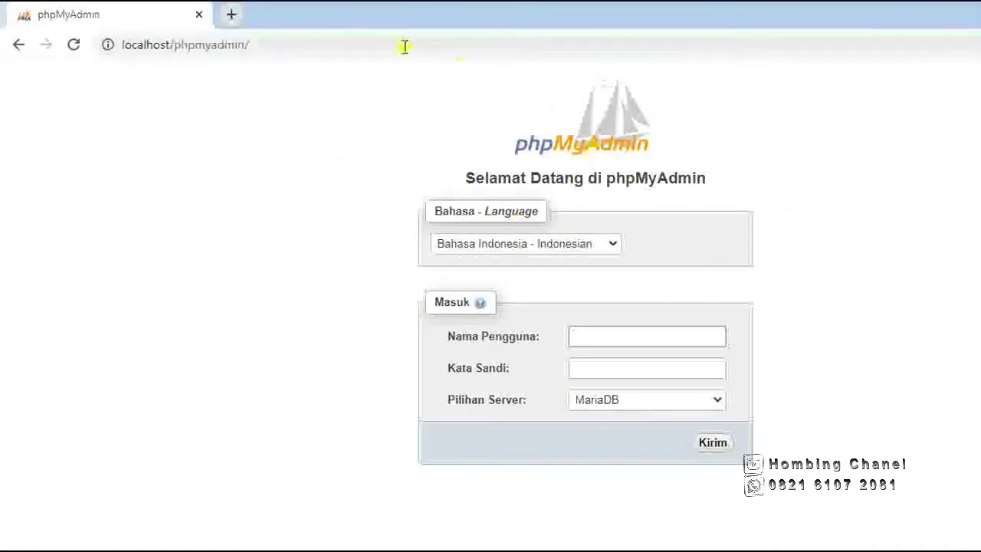
# Enter 'root' as the phpMyAdmin Nama Pengguna and open an empty Notepad document.
pyautogui.click(590, 338)
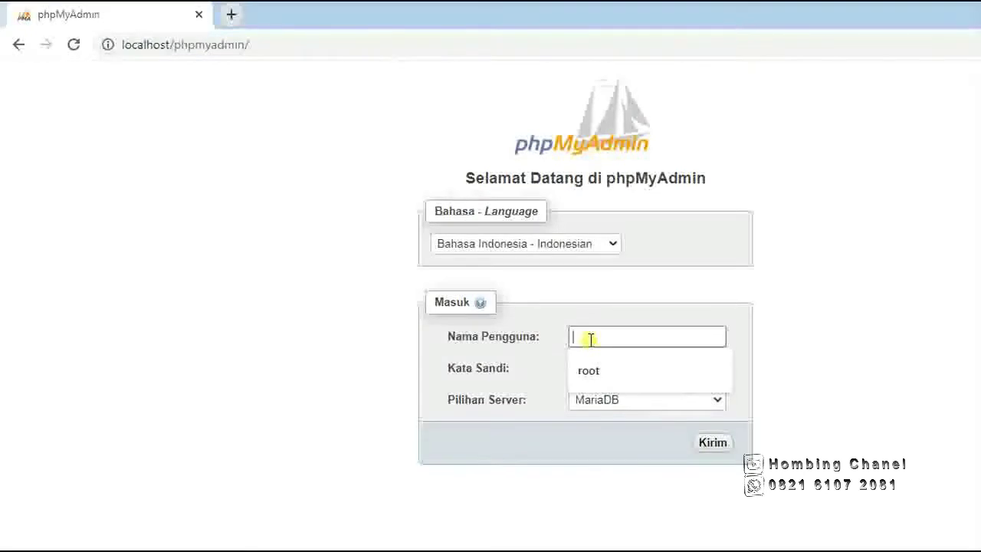
pyautogui.write('ro')
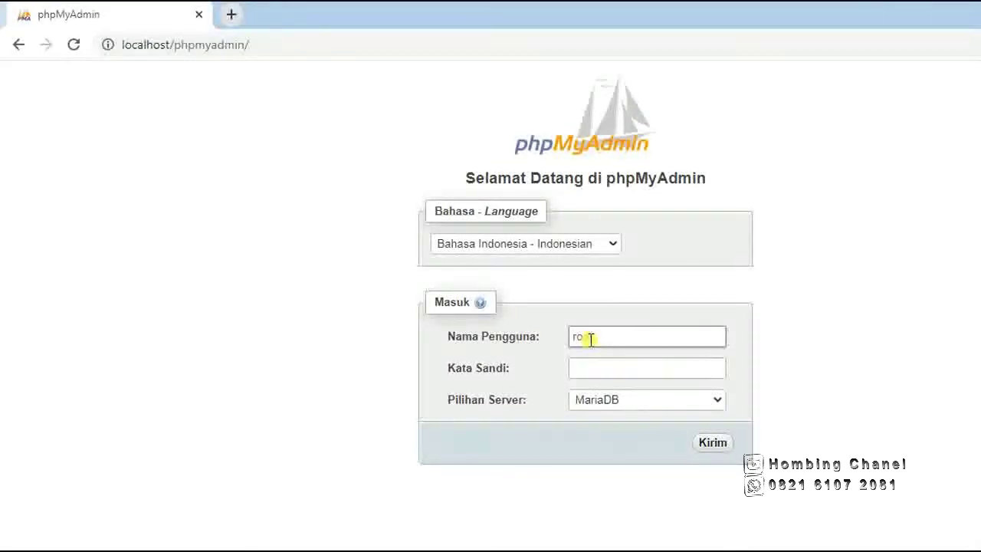
pyautogui.write('ot')
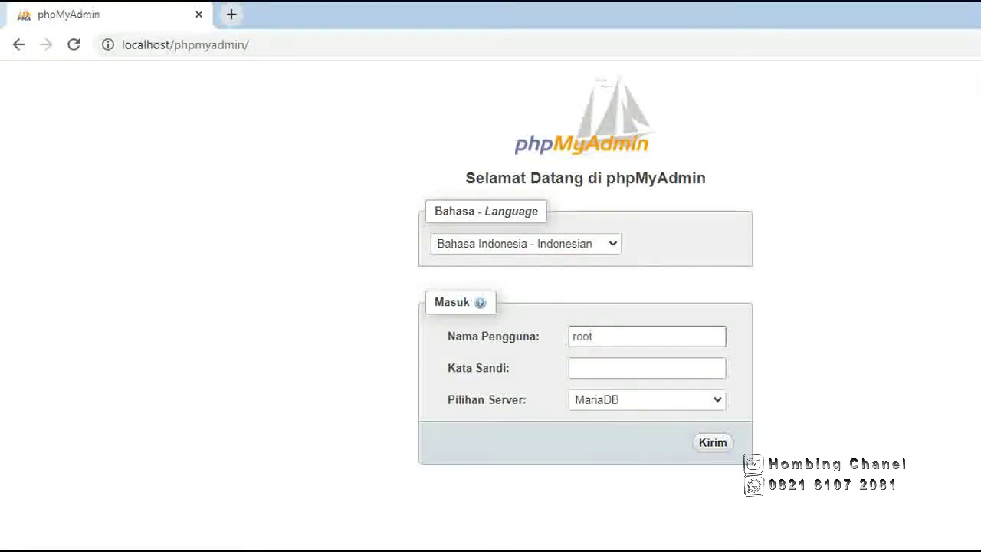
pyautogui.click(305, 550)
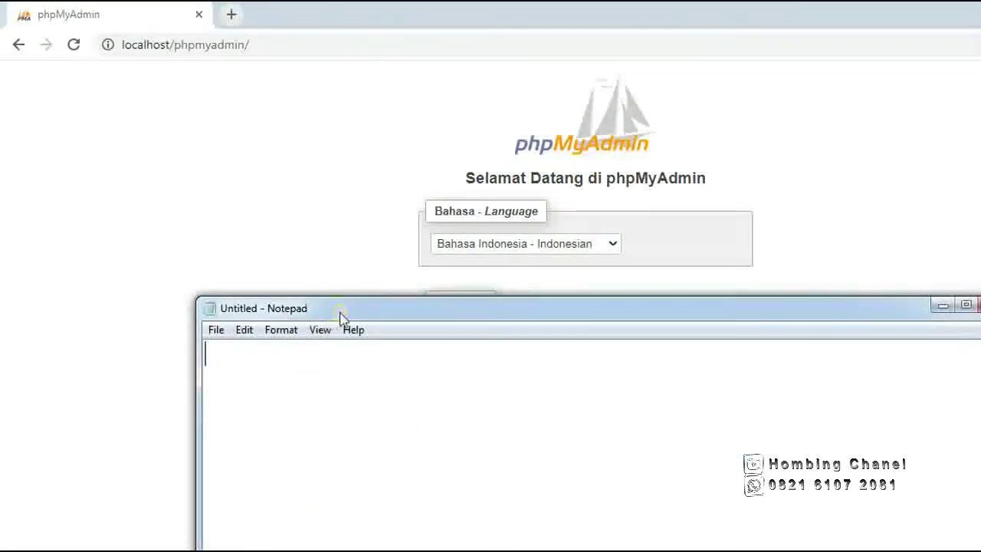
# Write 'MySQL Nama User : root' and 'MySQL Password : <kosong>' in Notepad, then return to the login page.
pyautogui.moveTo(342, 316); pyautogui.dragTo(503, 61)
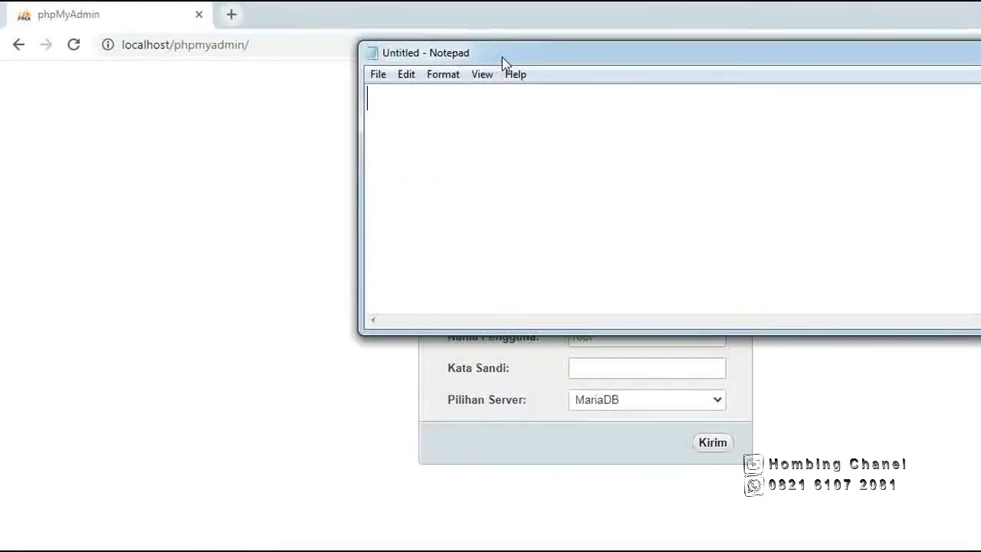
pyautogui.click(458, 114)
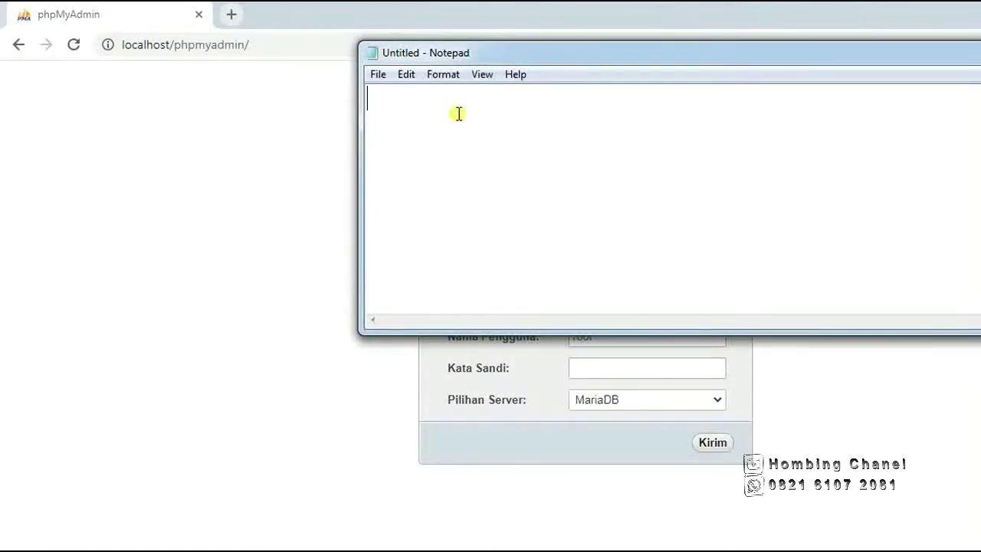
pyautogui.write('N')
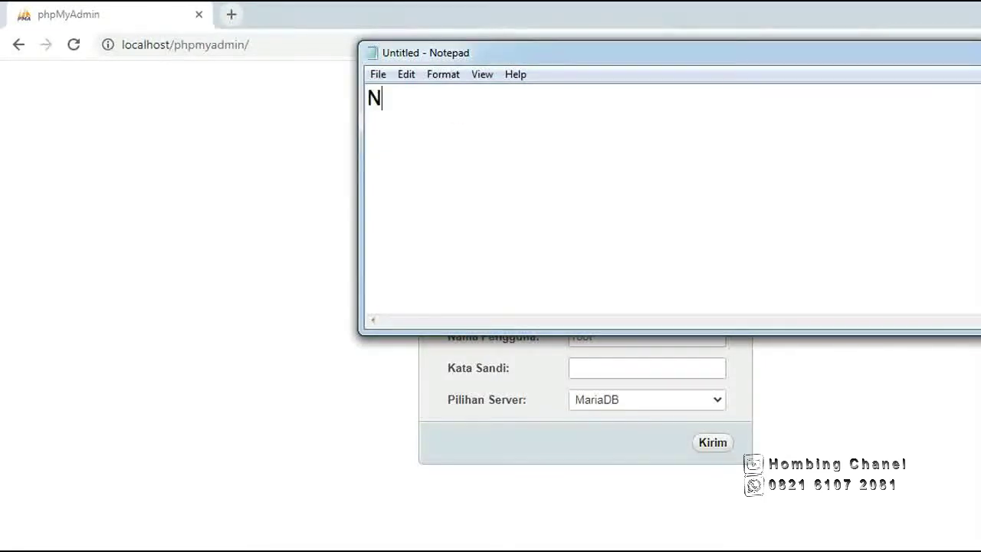
pyautogui.press('BackSpace')
pyautogui.write('MySQL')
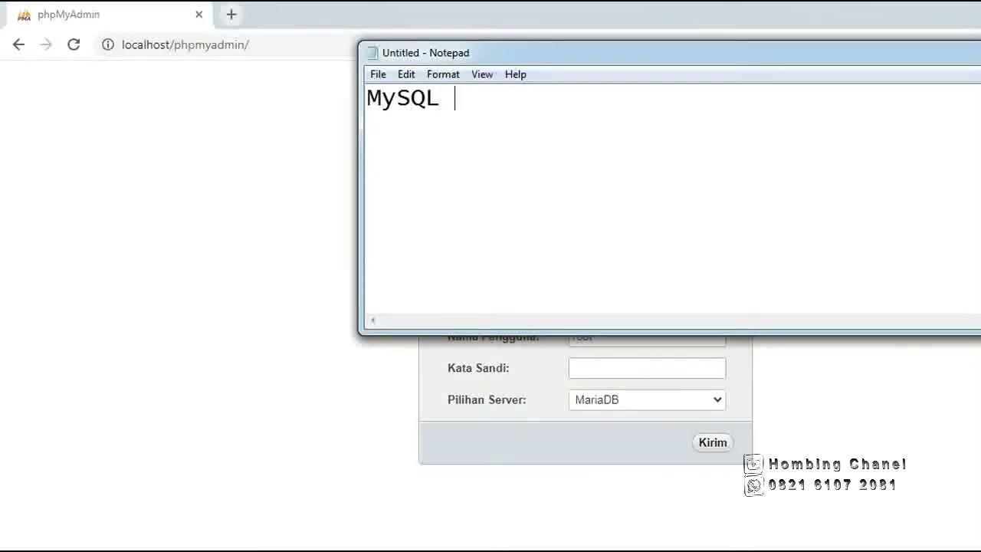
pyautogui.write(' Nama User')
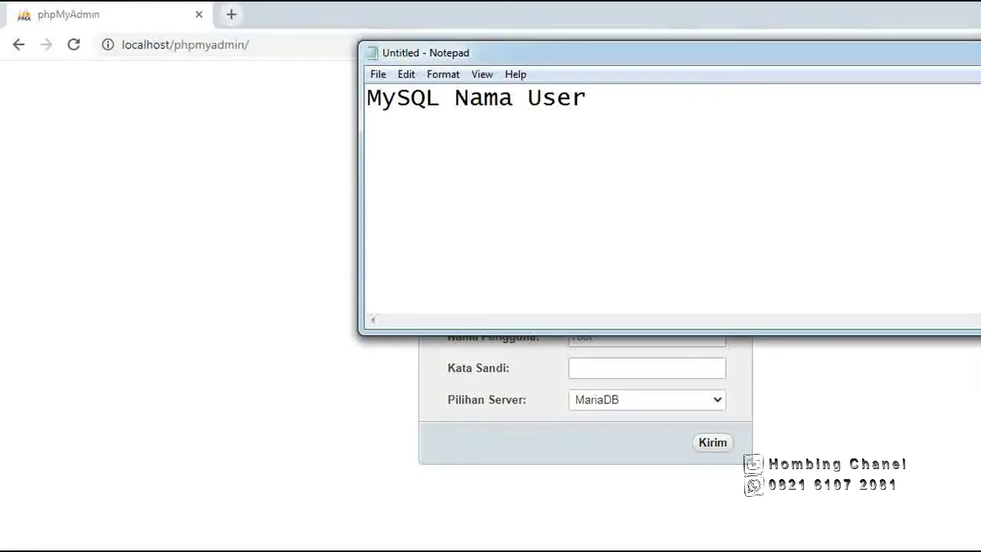
pyautogui.write(' : ')
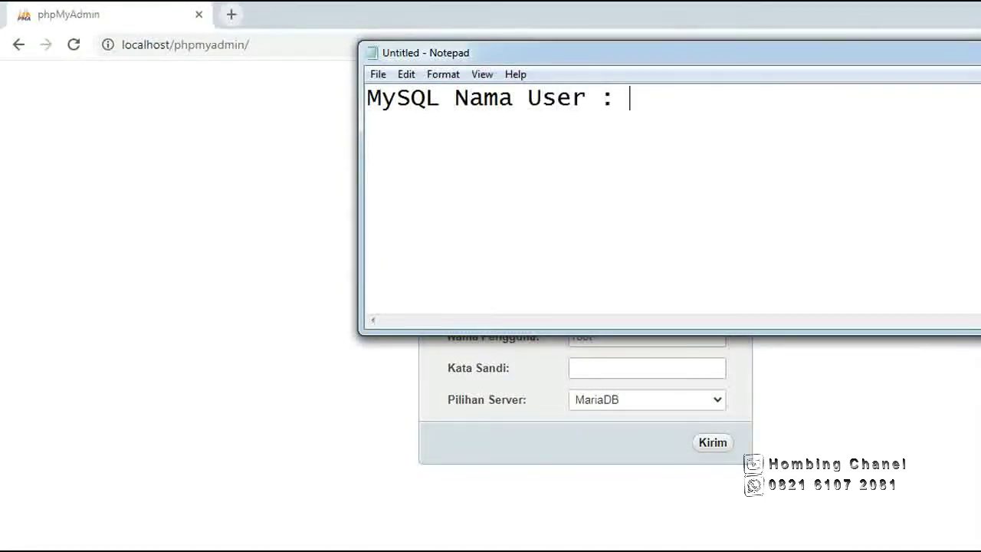
pyautogui.write('root')
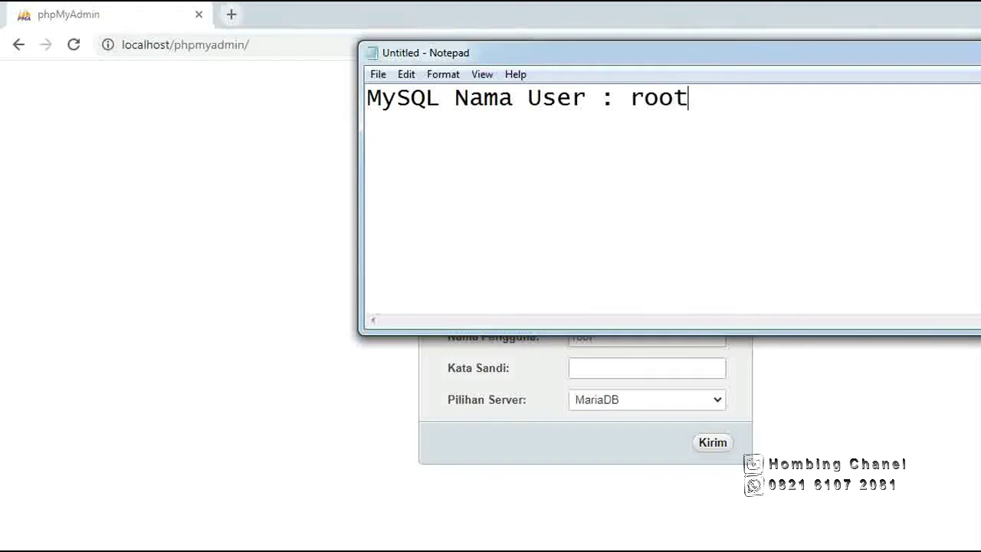
pyautogui.press('Return')
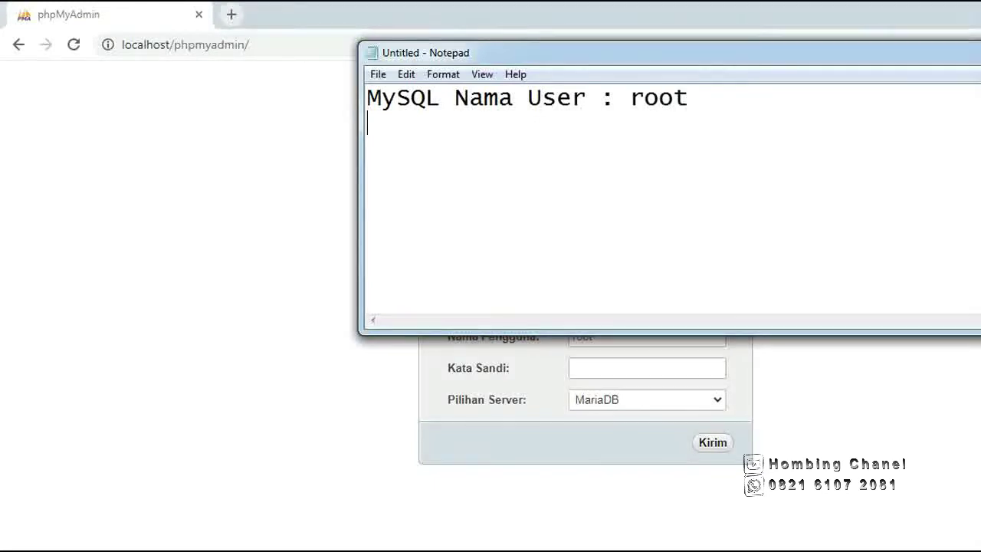
pyautogui.write('M')
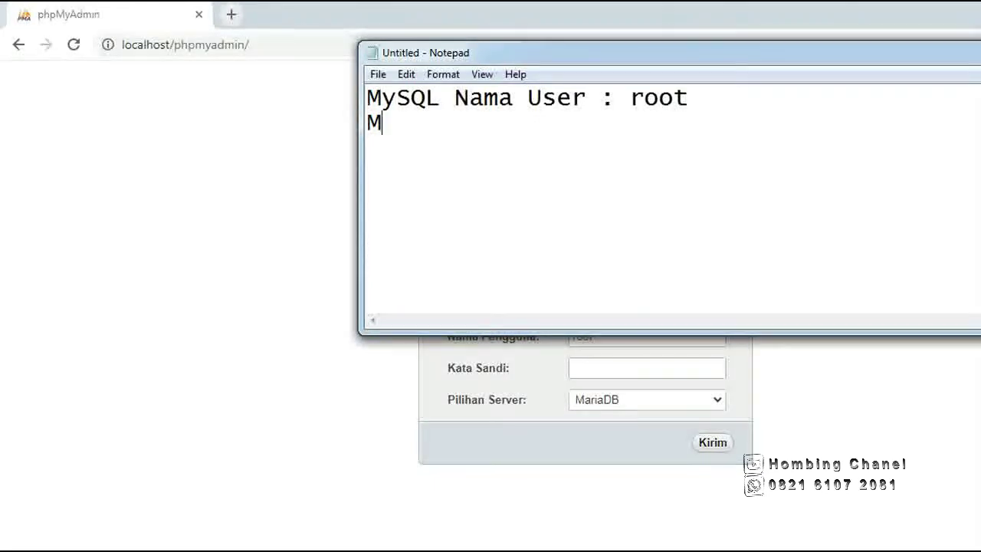
pyautogui.write('ySQL ')
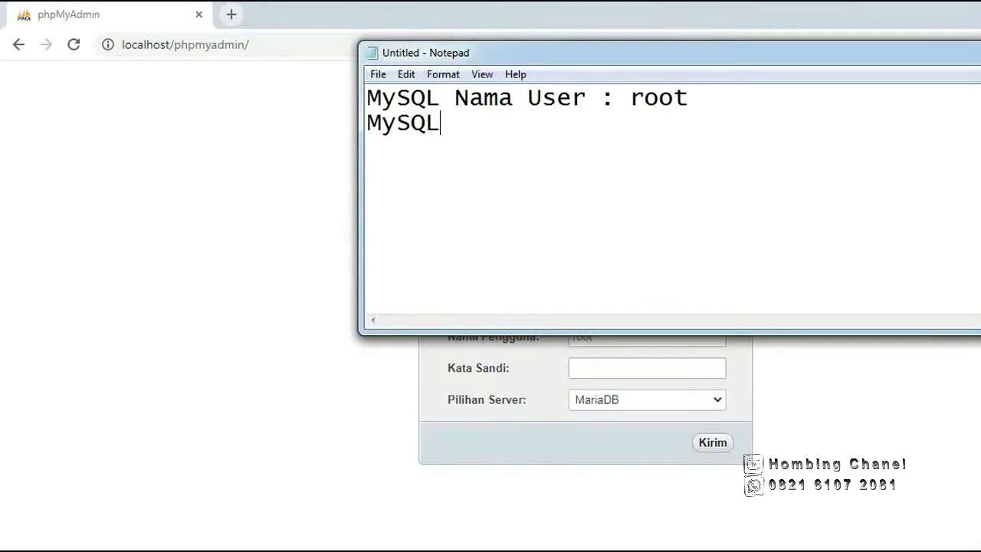
pyautogui.write('Password  : <>')
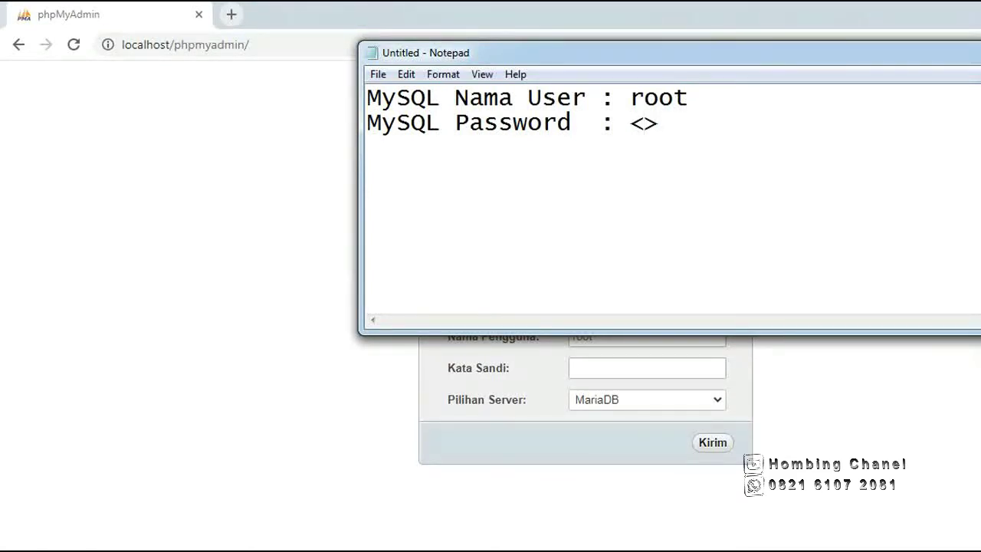
pyautogui.write('kosong')
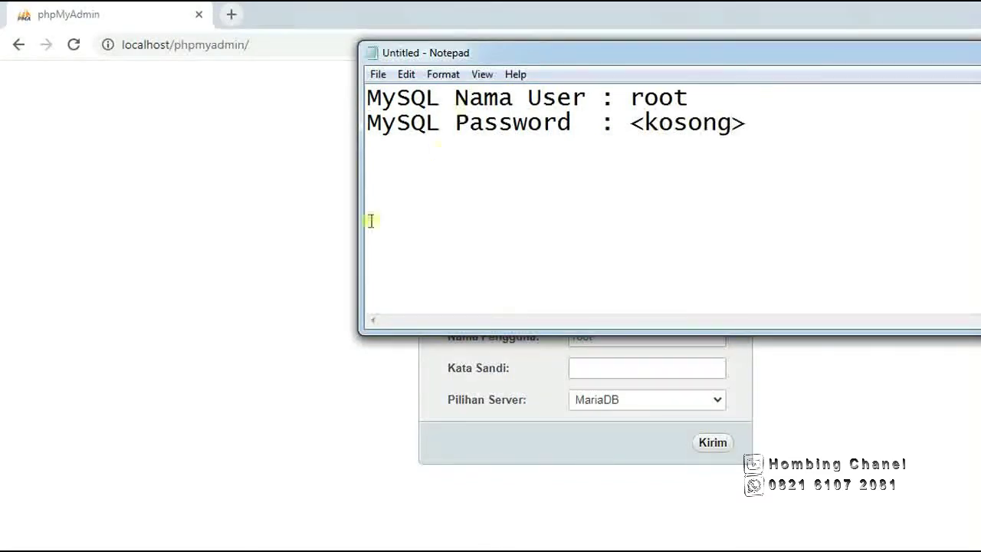
pyautogui.click(353, 374)
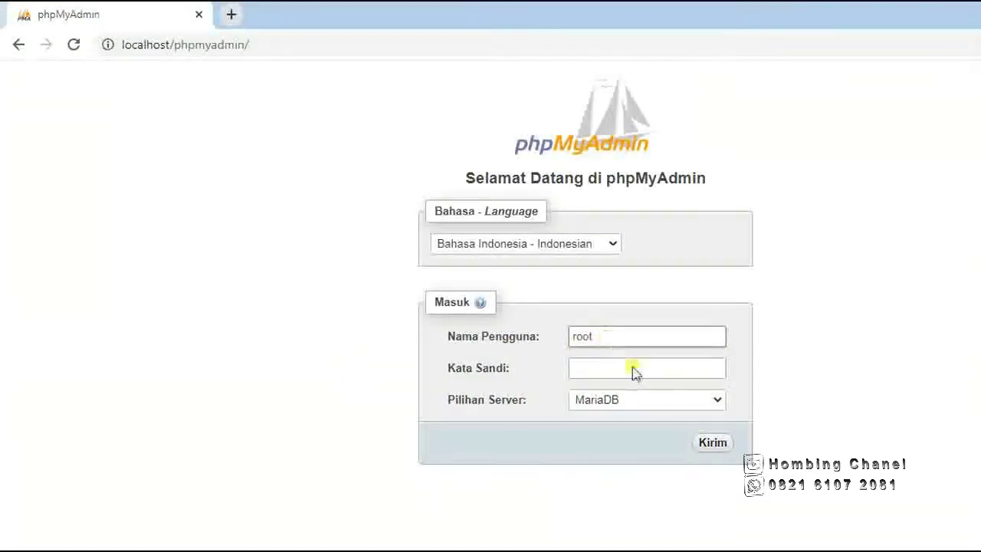
# Log into phpMyAdmin as root with an empty Kata Sandi and view the databases list.
pyautogui.click(752, 466)
pyautogui.click(715, 446)
pyautogui.click(712, 445)
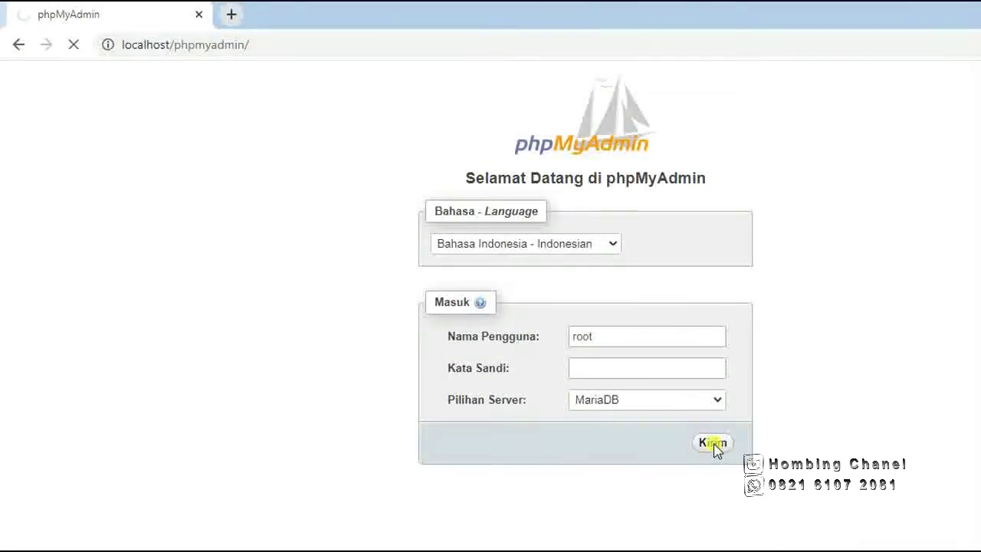
pyautogui.click(669, 368)
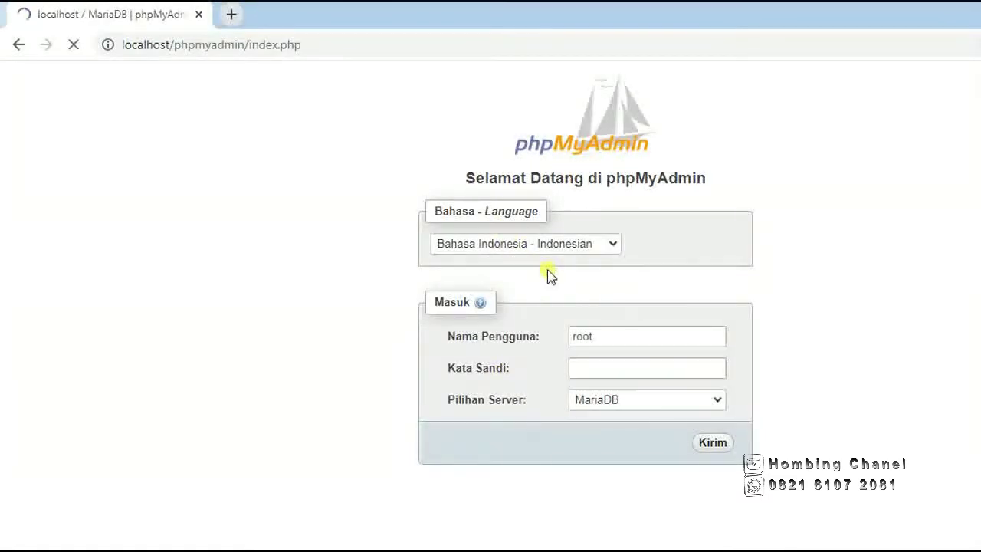
pyautogui.scroll(-1, 548, 271)
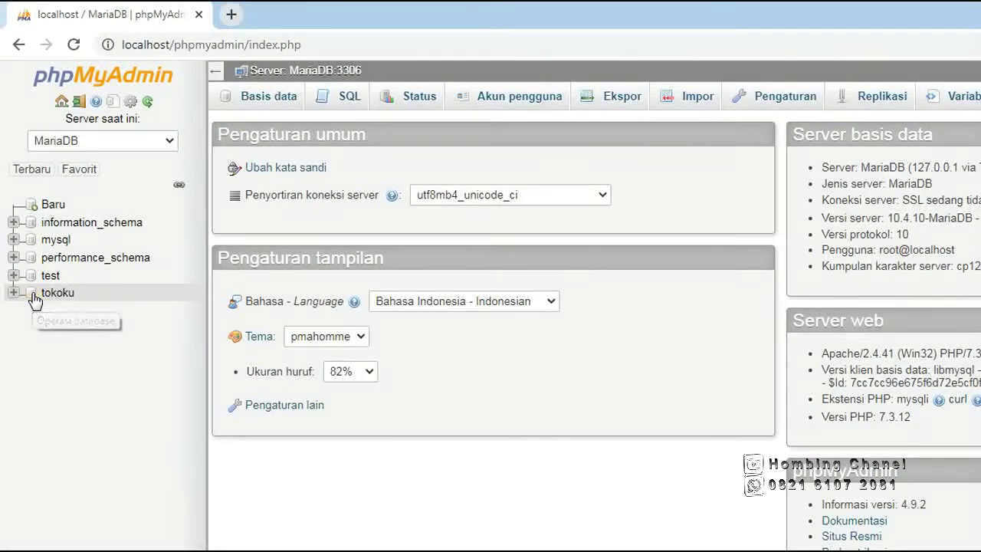
# Drop the tokoku database from the Basis data list, confirming the DROP DATABASE prompt with Oke.
pyautogui.rightClick(34, 298)
pyautogui.click(34, 298)
pyautogui.click(34, 298)
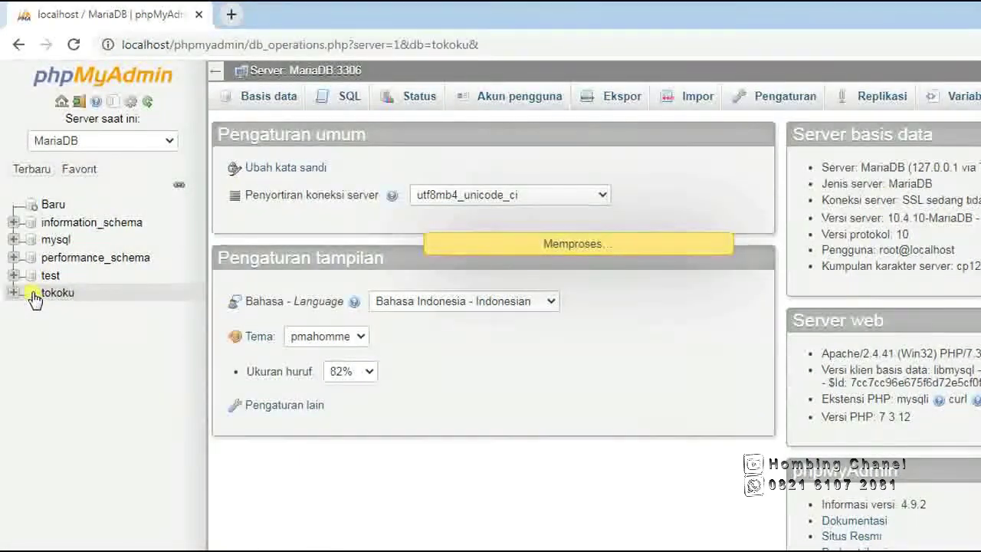
pyautogui.click(259, 103)
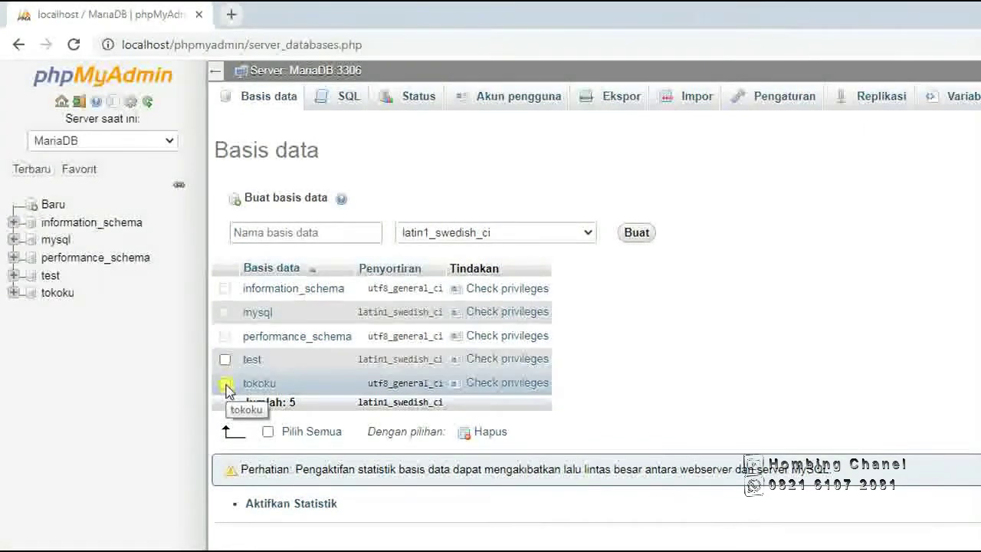
pyautogui.click(225, 384)
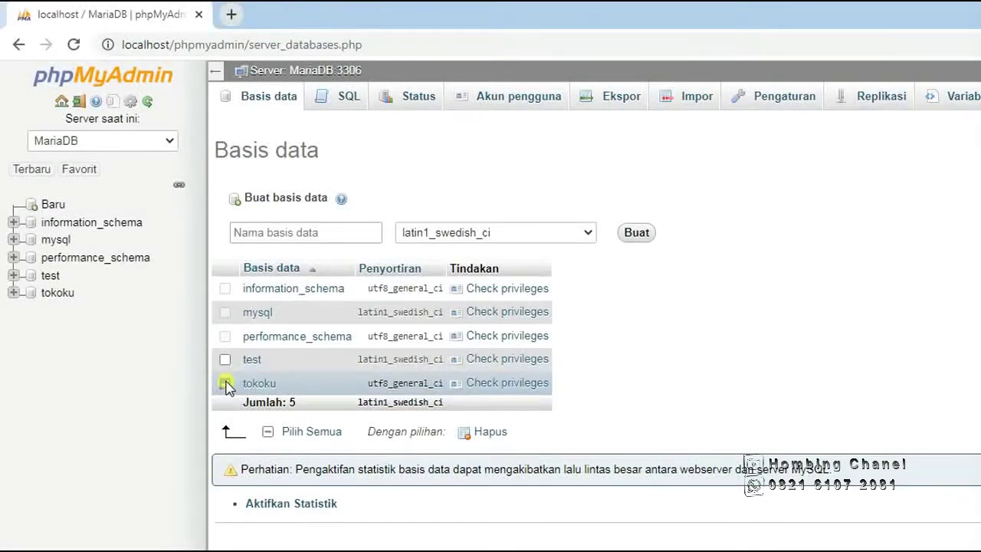
pyautogui.click(485, 433)
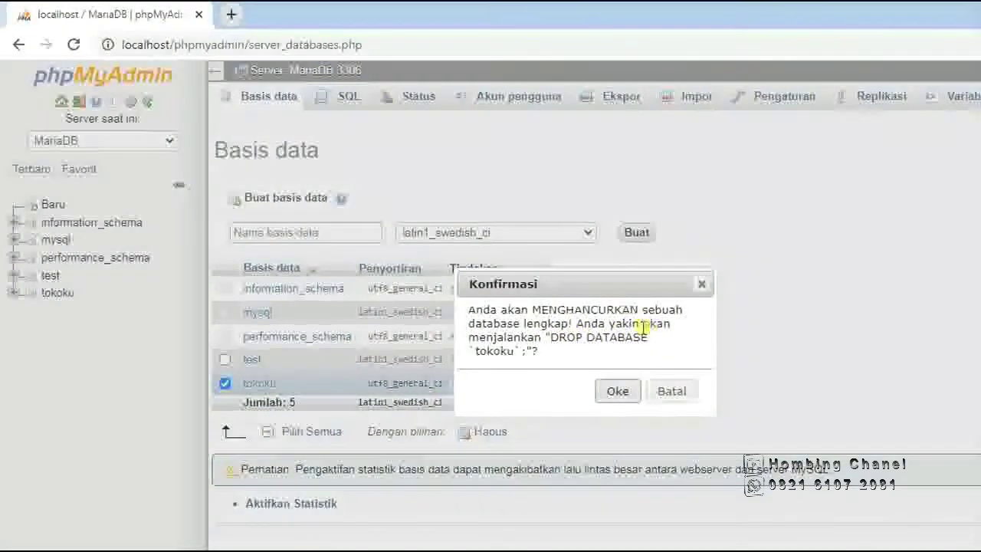
pyautogui.click(618, 393)
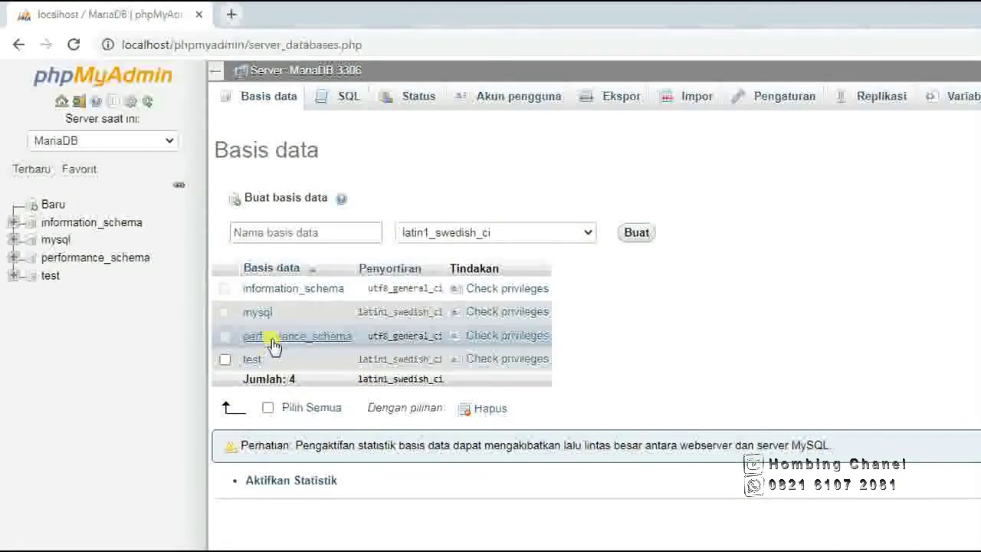
# Create a new empty database named 'tokoku' under Buat basis data.
pyautogui.click(246, 228)
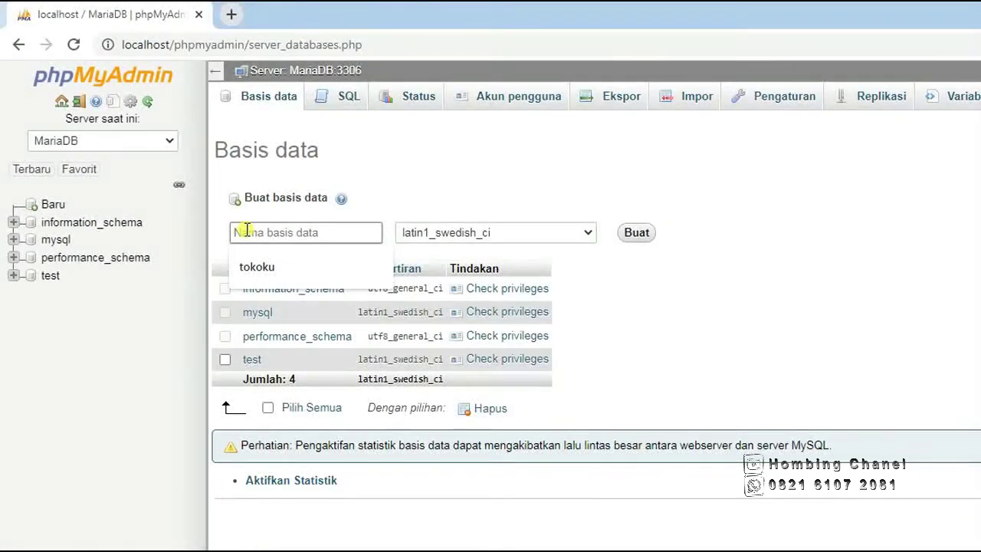
pyautogui.write('ok')
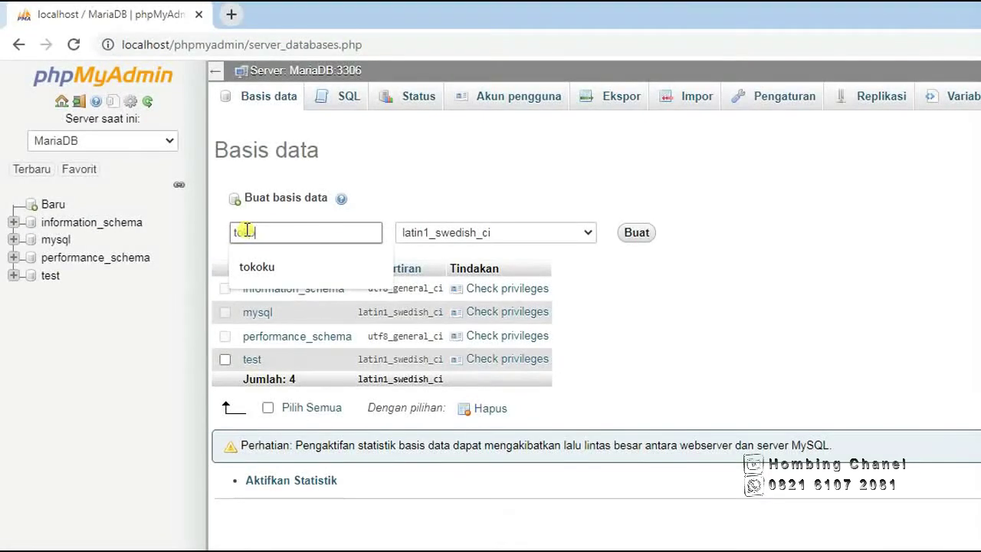
pyautogui.press('BackSpace')
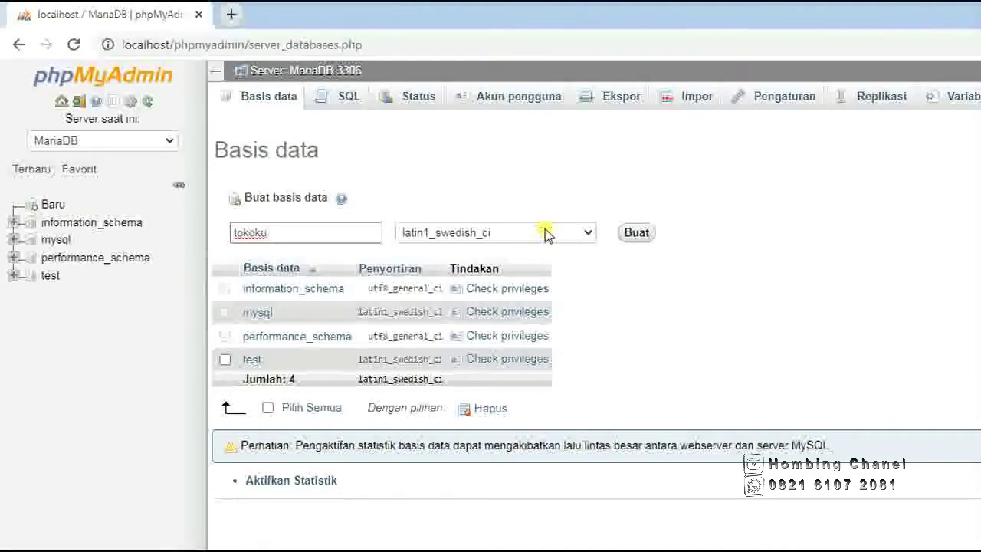
pyautogui.click(636, 242)
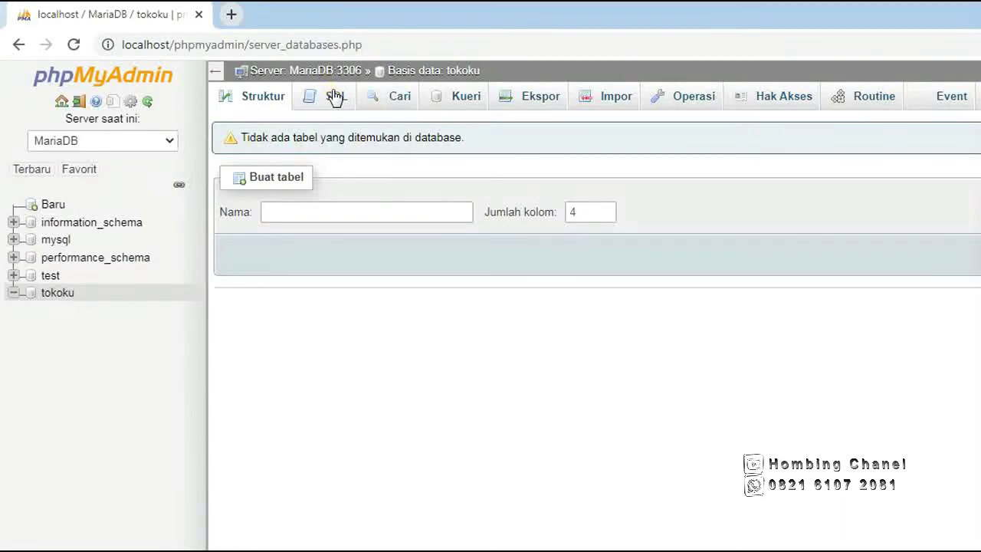
# Look over tokoku's SQL and Struktur pages, then go home to the Basis data list.
pyautogui.click(335, 98)
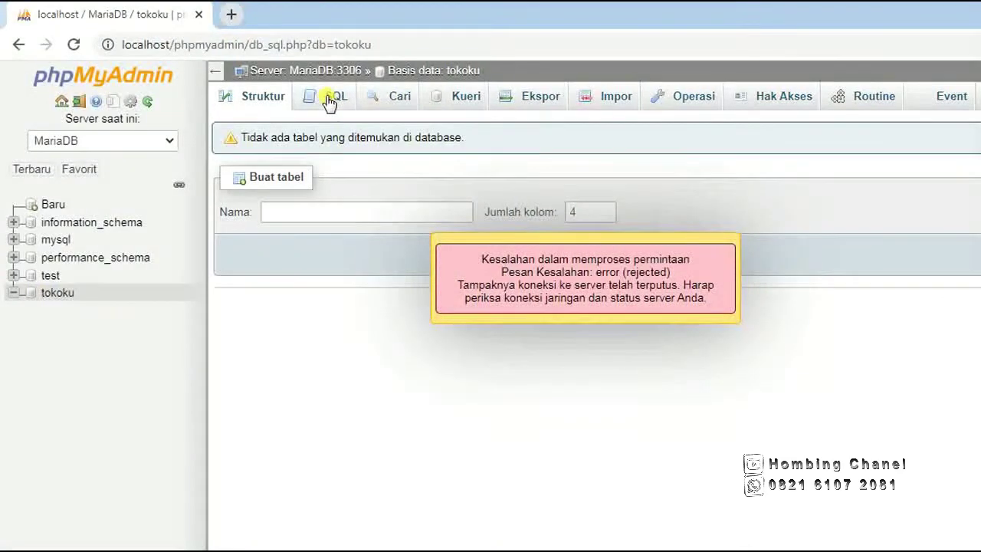
pyautogui.click(263, 102)
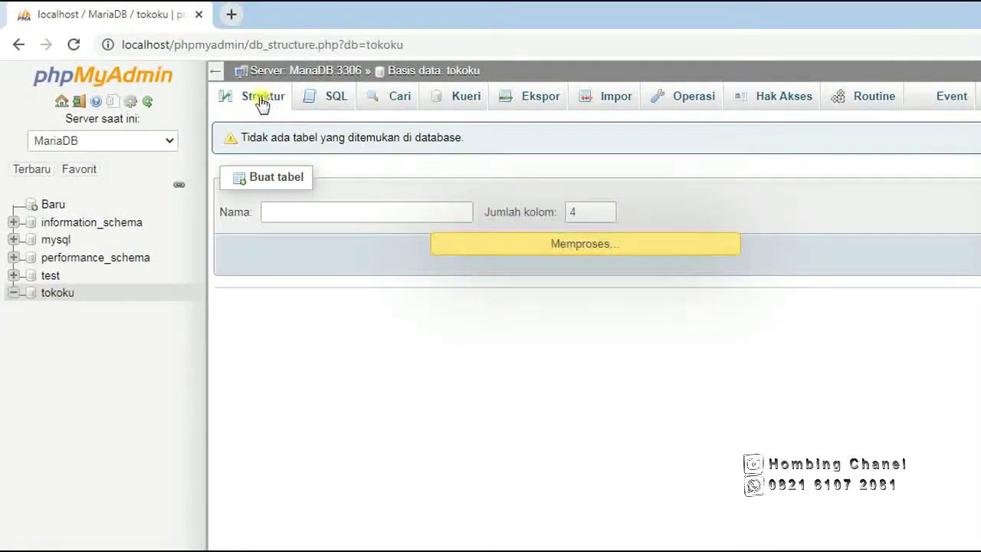
pyautogui.click(216, 75)
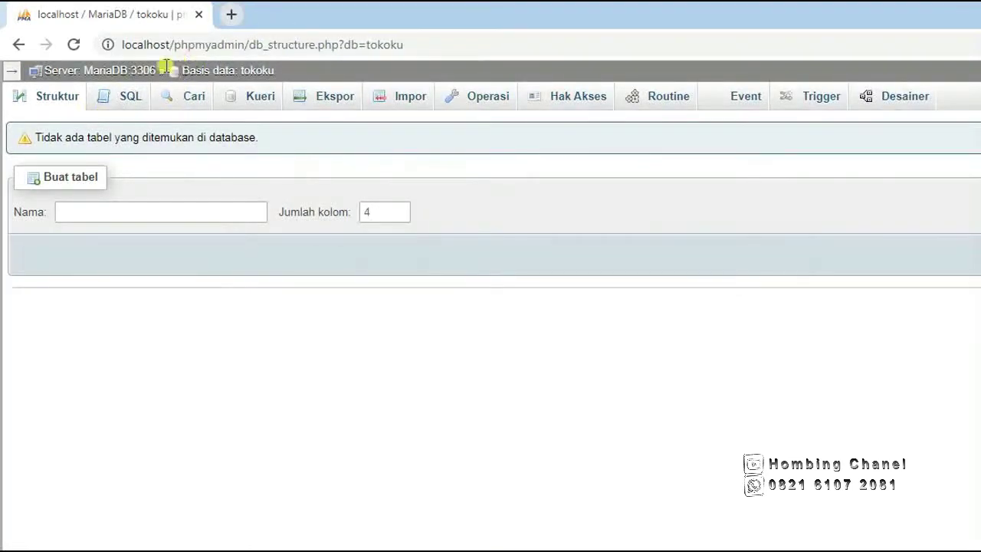
pyautogui.click(11, 70)
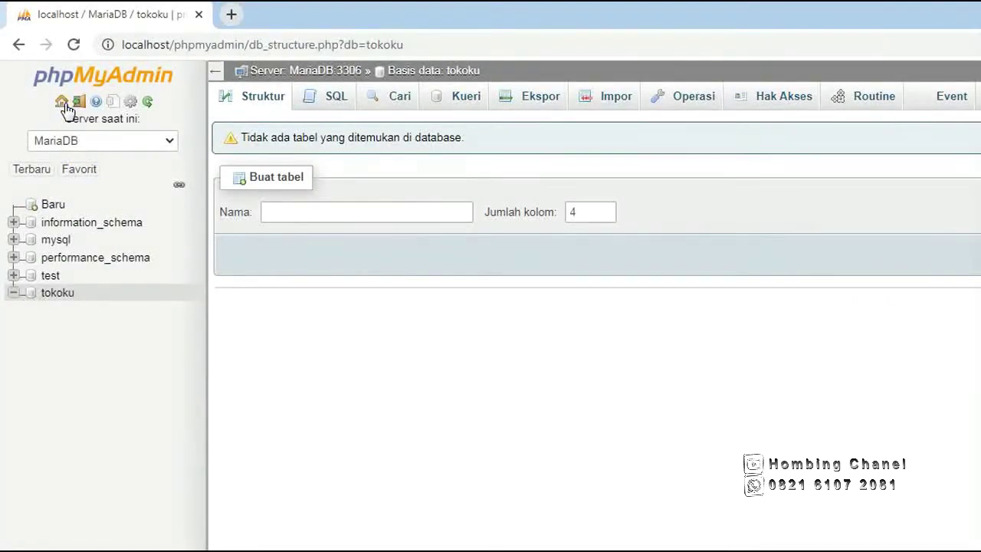
pyautogui.click(64, 106)
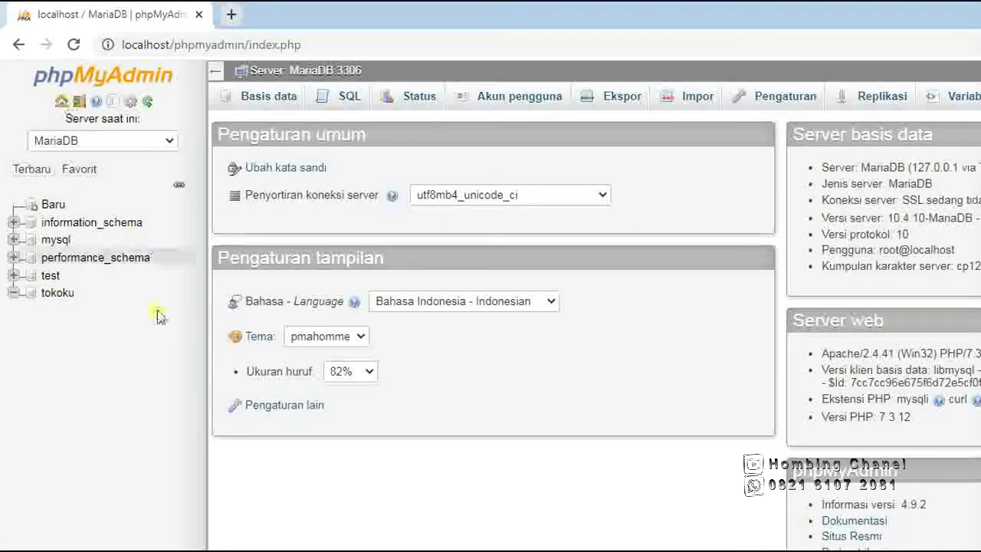
pyautogui.click(266, 102)
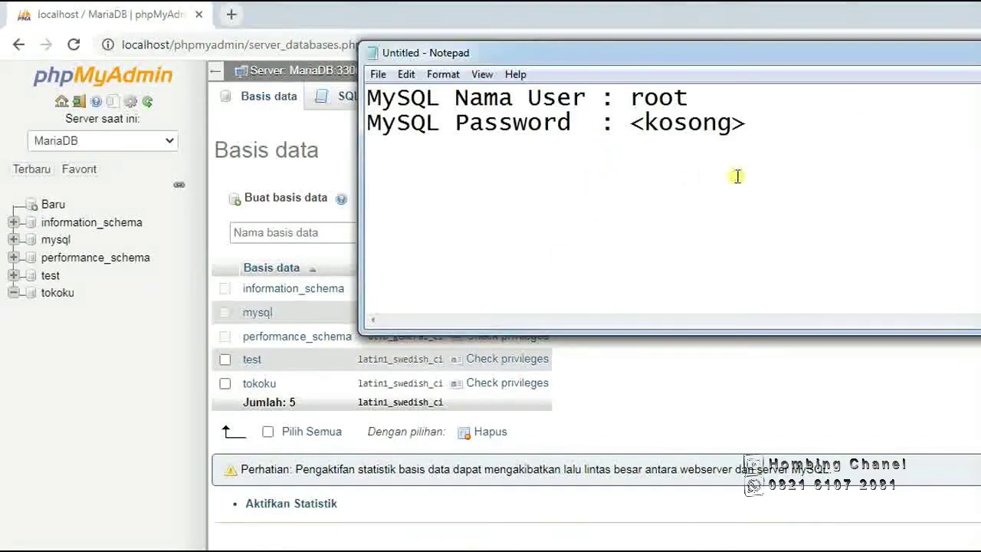
pyautogui.press('Return')
pyautogui.write('www')
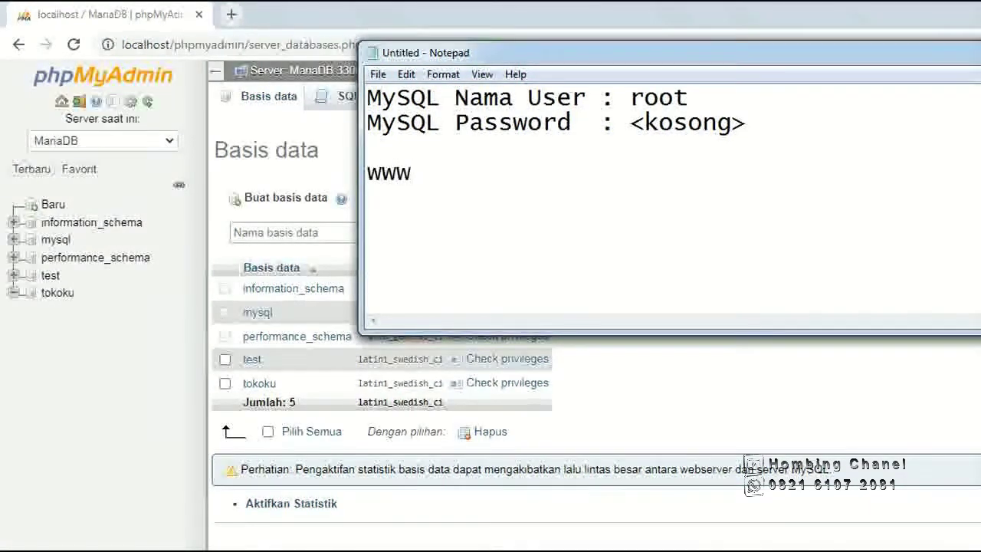
pyautogui.write('.joomla.')
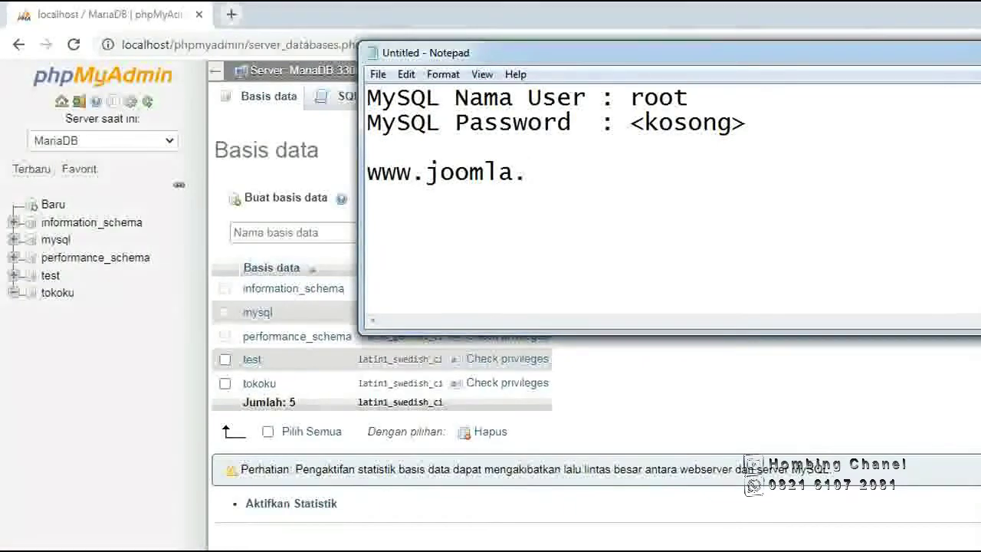
pyautogui.write('org')
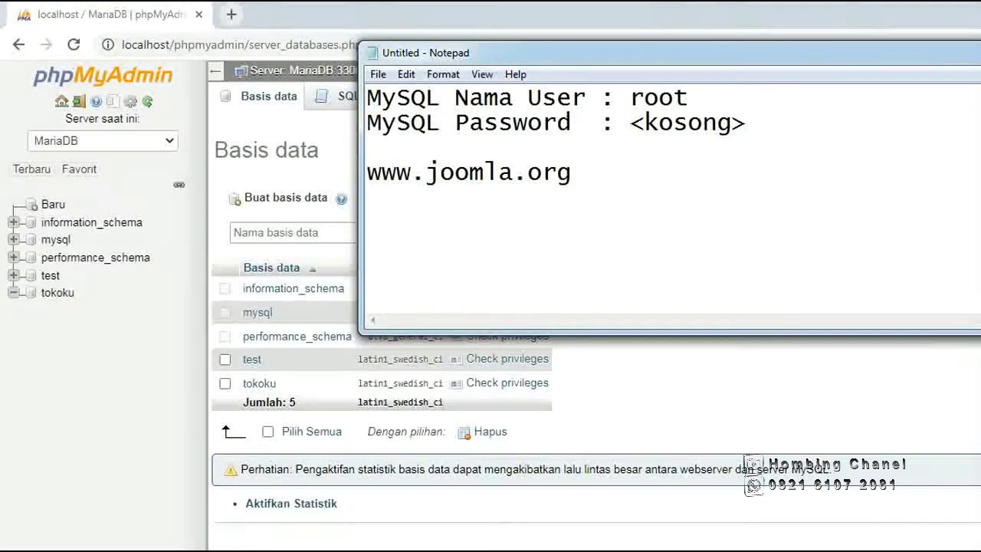
pyautogui.write('/net')
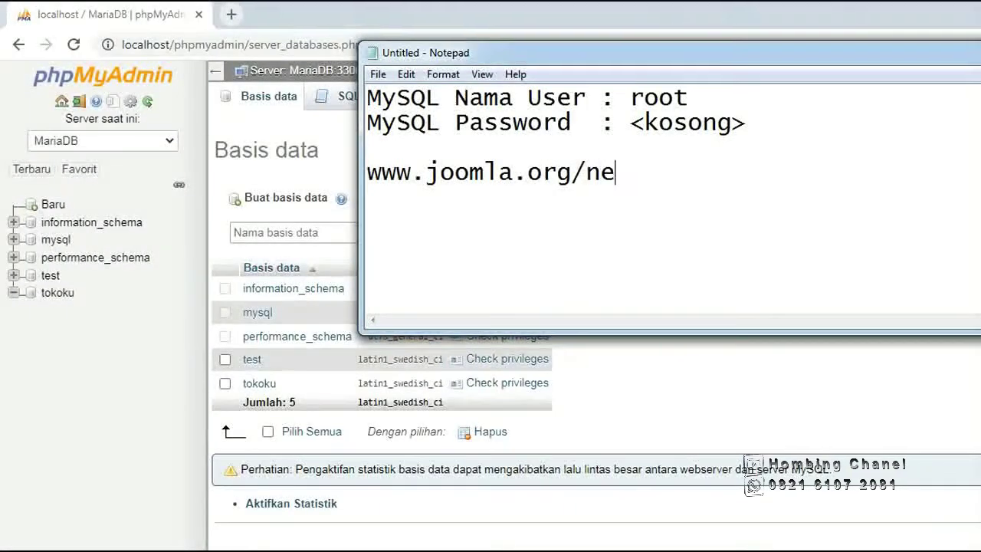
pyautogui.press('BackSpace')
pyautogui.press('BackSpace')
pyautogui.press('BackSpace')
pyautogui.press('BackSpace')
pyautogui.write('download')
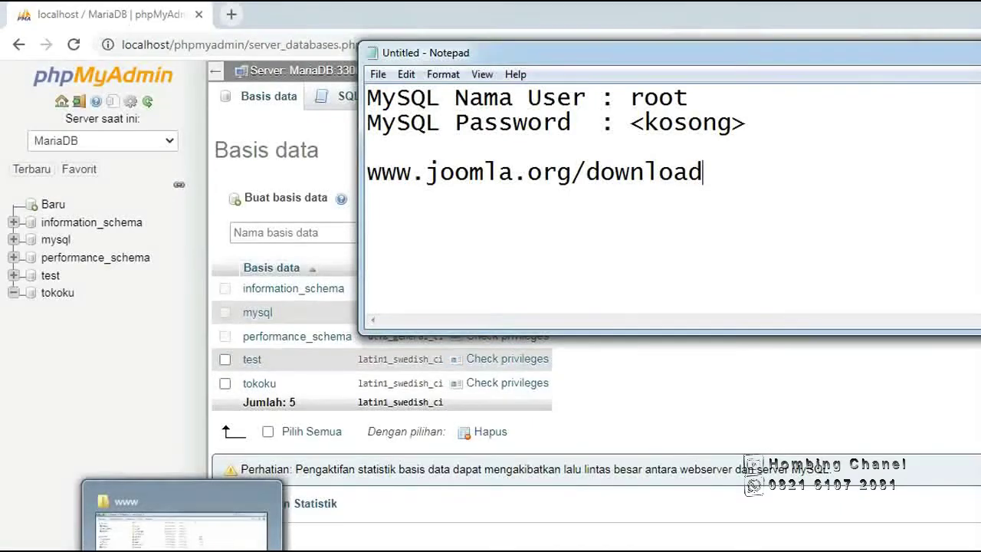
pyautogui.click(186, 508)
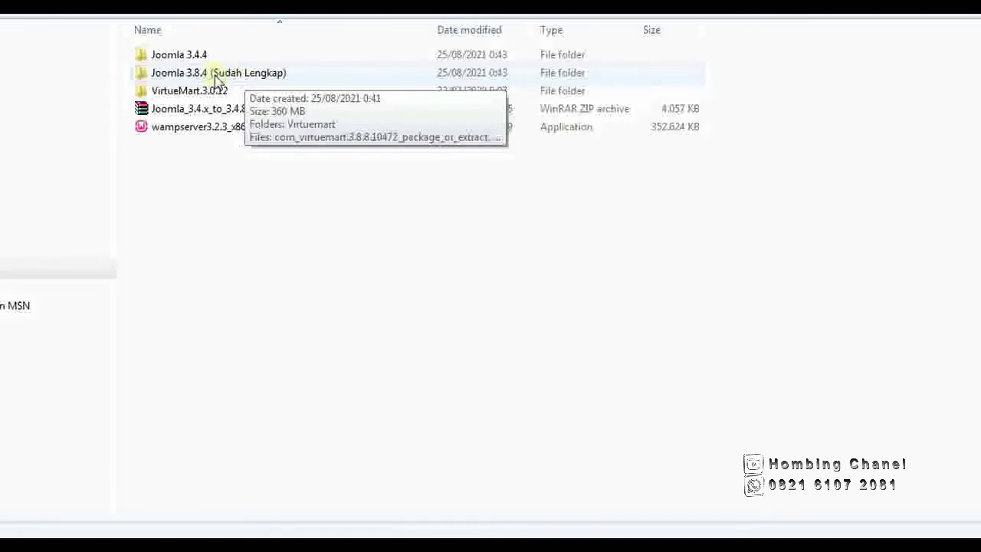
# Browse into Joomla 3.8.4 (Sudah Lengkap) and select the Joomla_3.8.4-Stable-Full_Package archive.
pyautogui.doubleClick(217, 74)
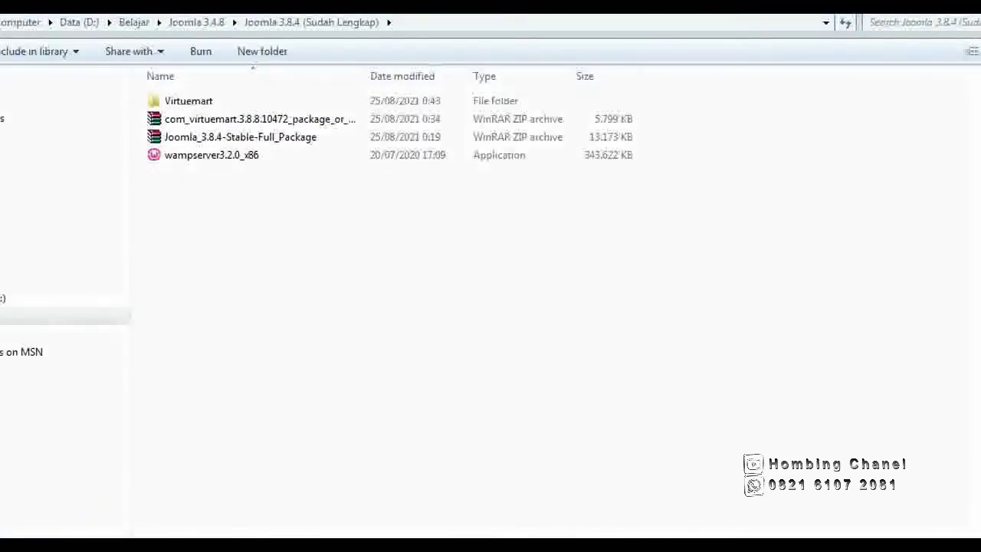
pyautogui.click(219, 23)
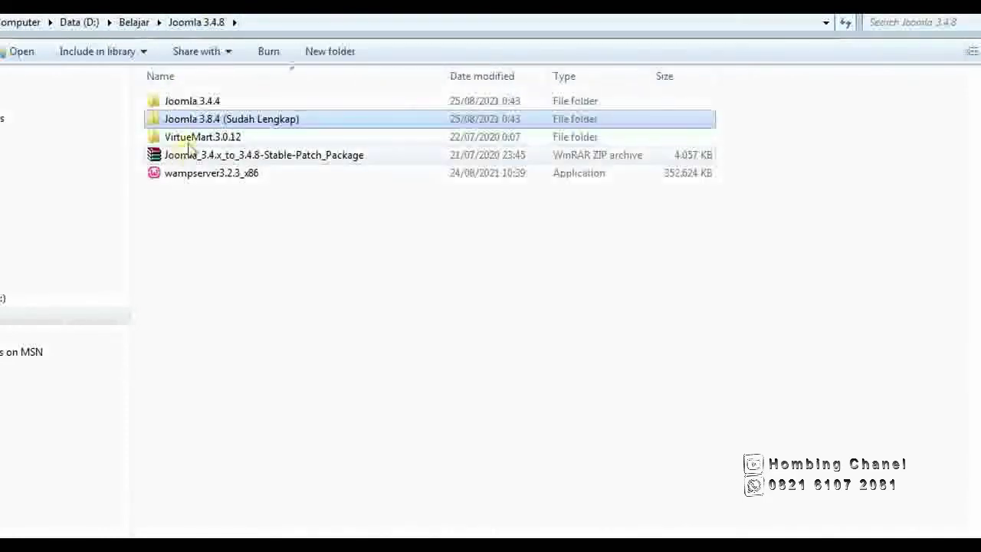
pyautogui.doubleClick(184, 102)
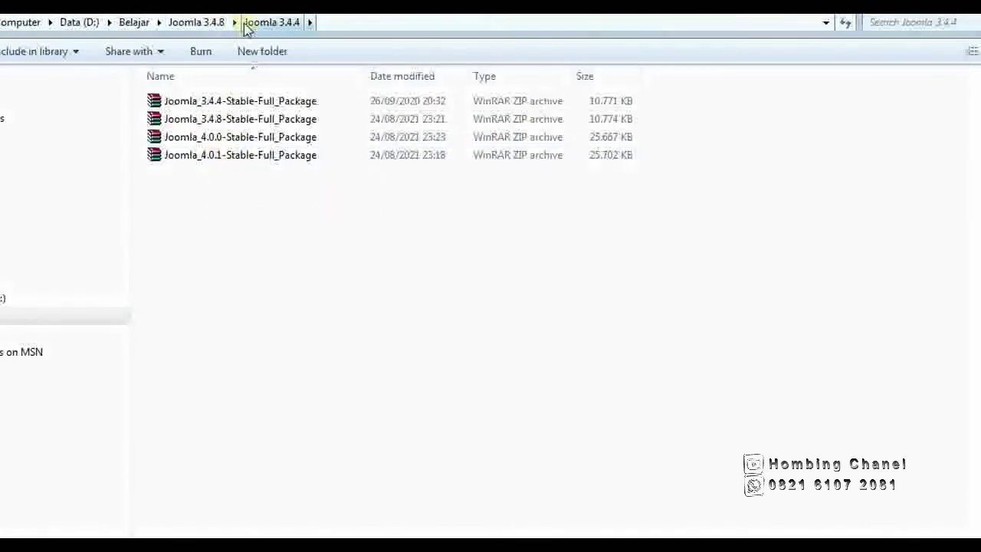
pyautogui.click(206, 27)
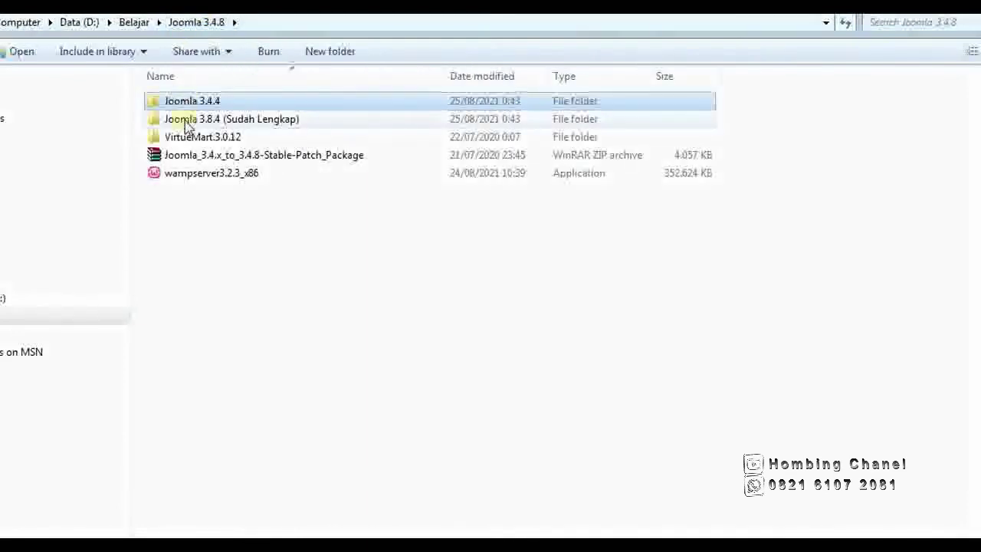
pyautogui.doubleClick(187, 123)
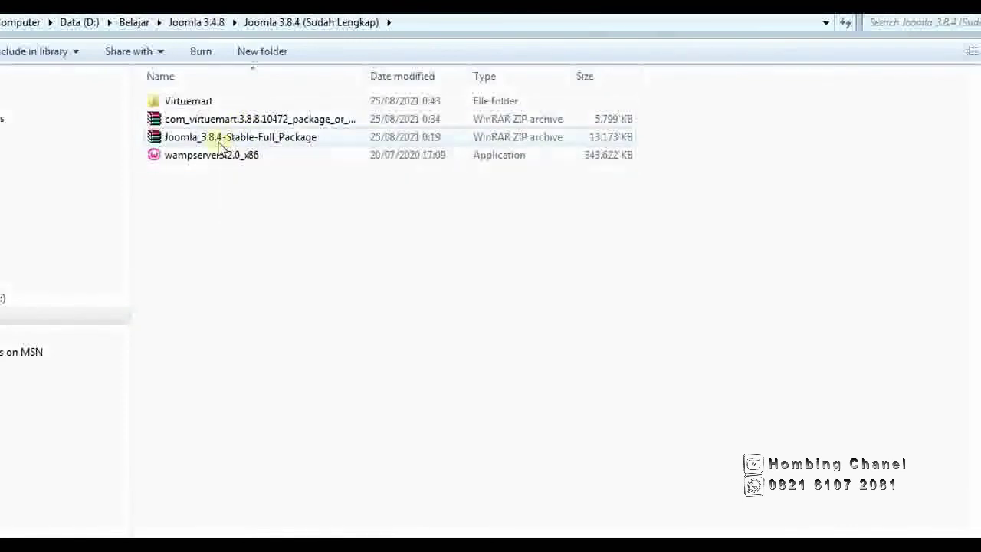
pyautogui.click(219, 140)
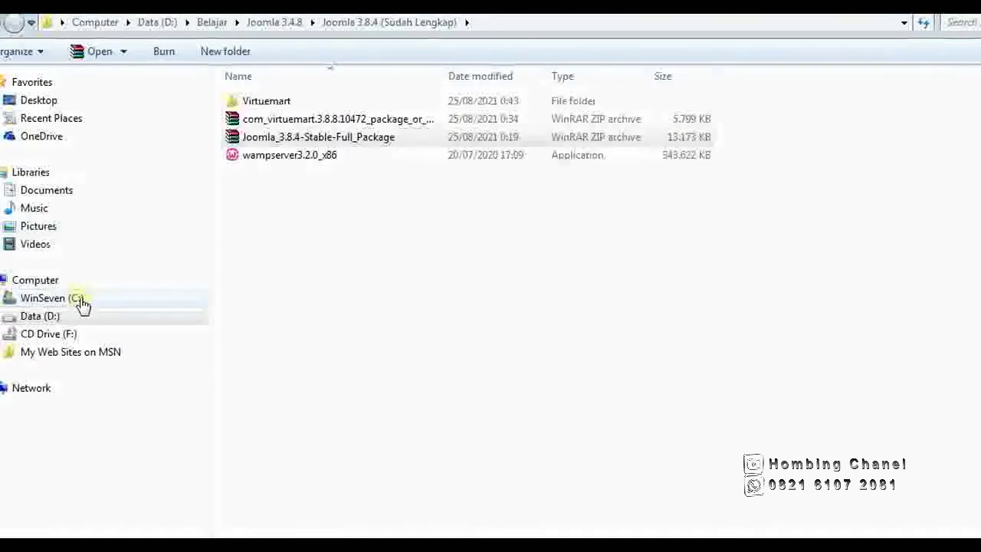
# Go to C:\wamp\www and add a new empty folder named tokoku.
pyautogui.click(82, 303)
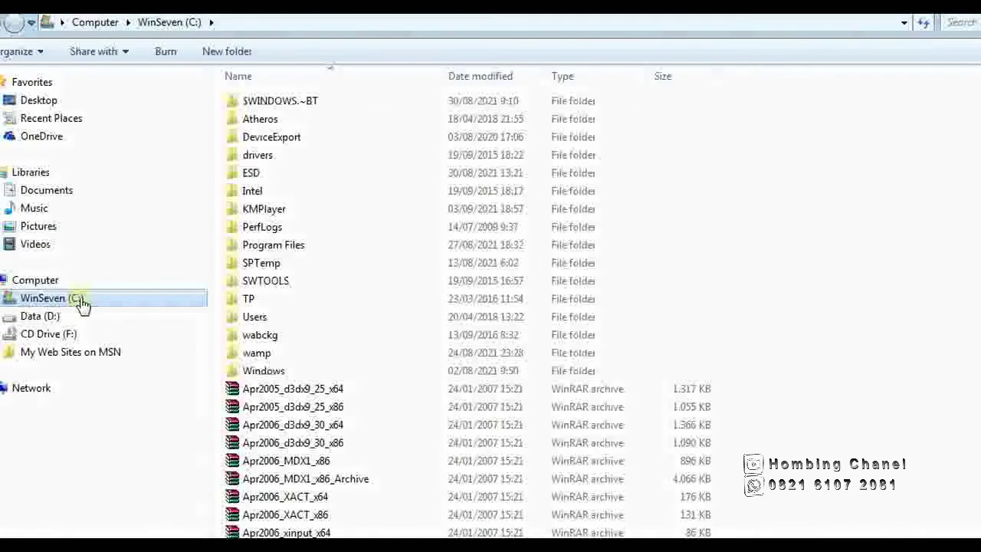
pyautogui.doubleClick(260, 357)
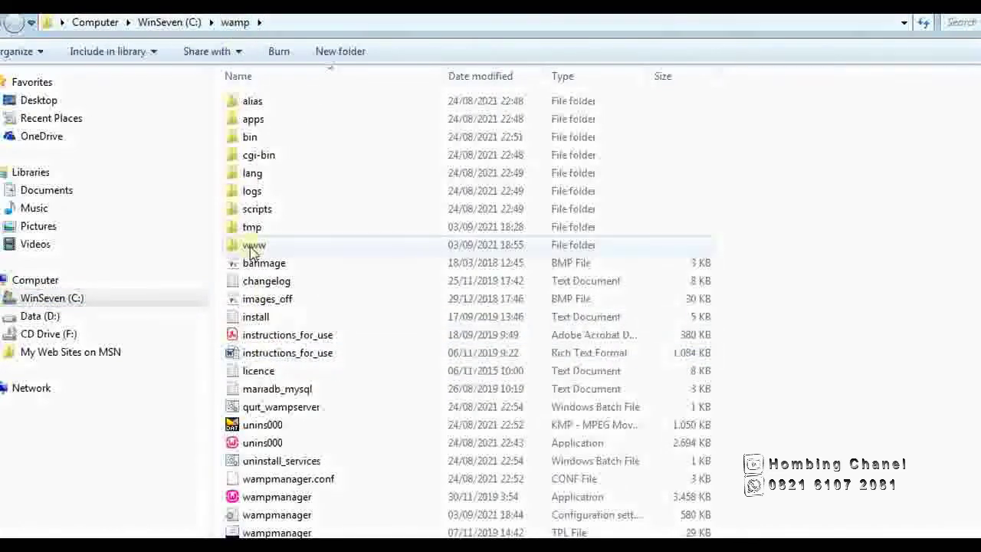
pyautogui.doubleClick(253, 248)
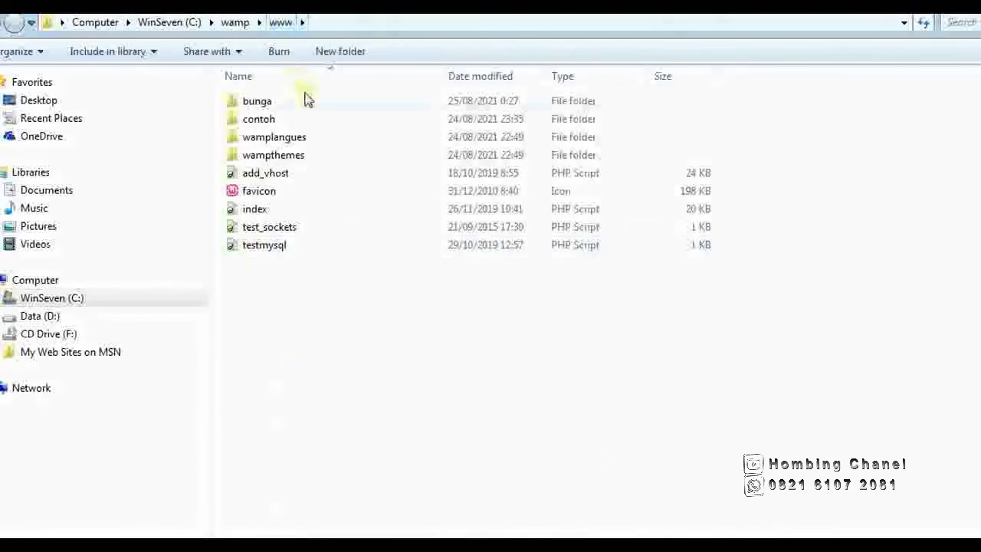
pyautogui.click(343, 55)
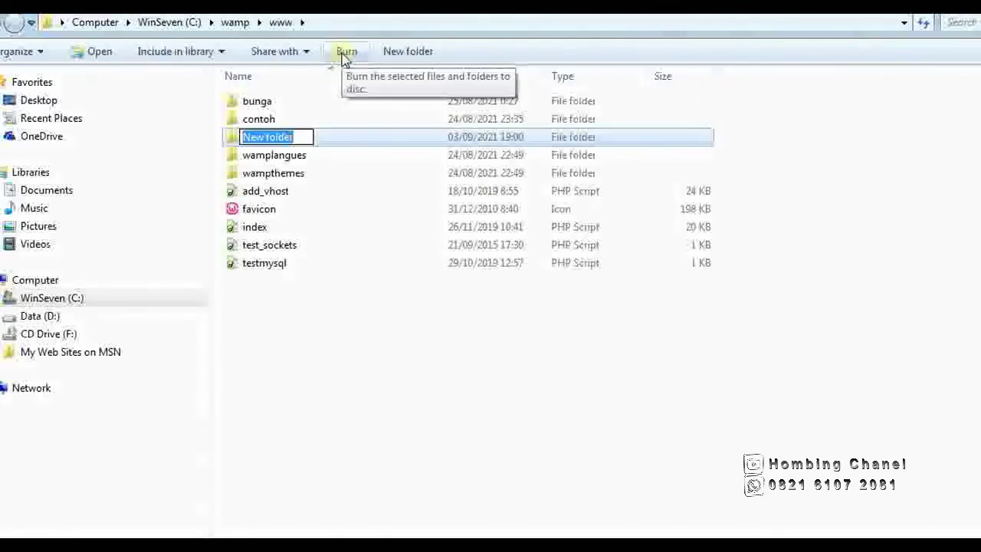
pyautogui.write('tokoku')
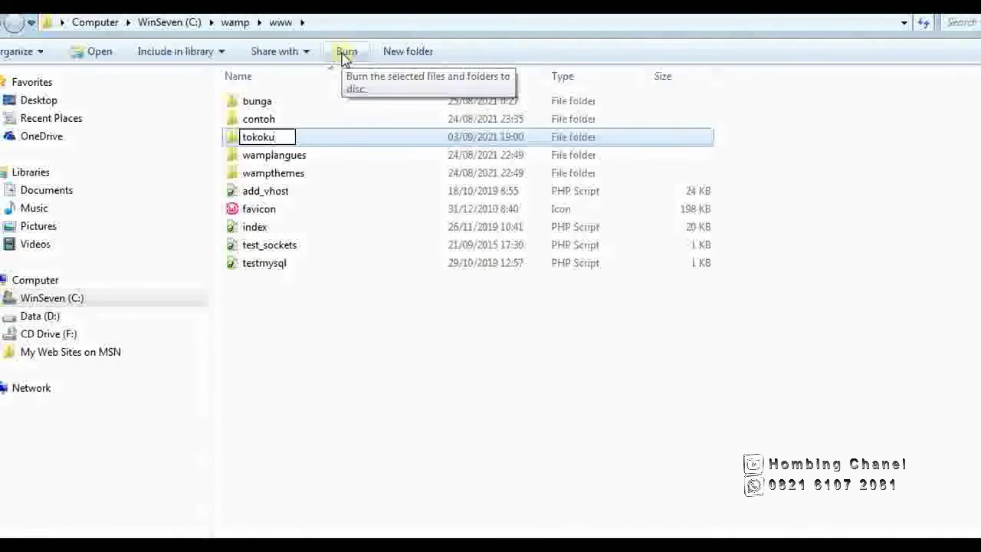
pyautogui.press('Return')
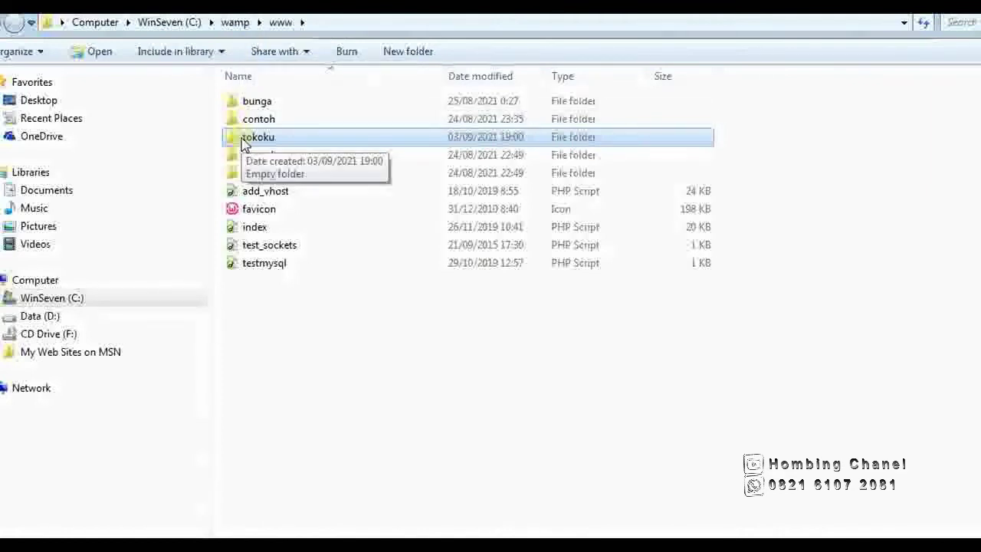
# In D:\Belajar\Joomla 3.4.8\Joomla 3.8.4 (Sudah Lengkap), choose Extract files on the Joomla zip.
pyautogui.click(35, 314)
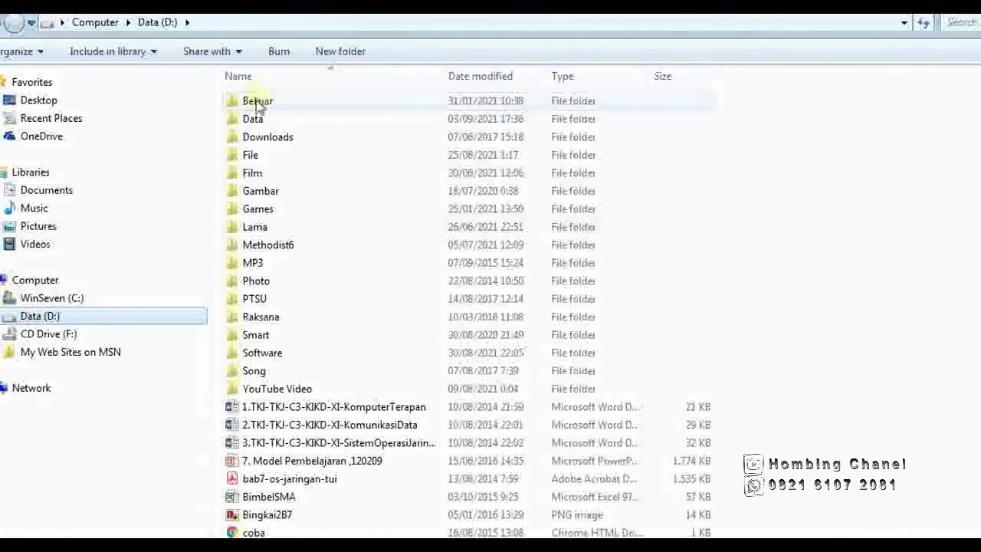
pyautogui.doubleClick(256, 101)
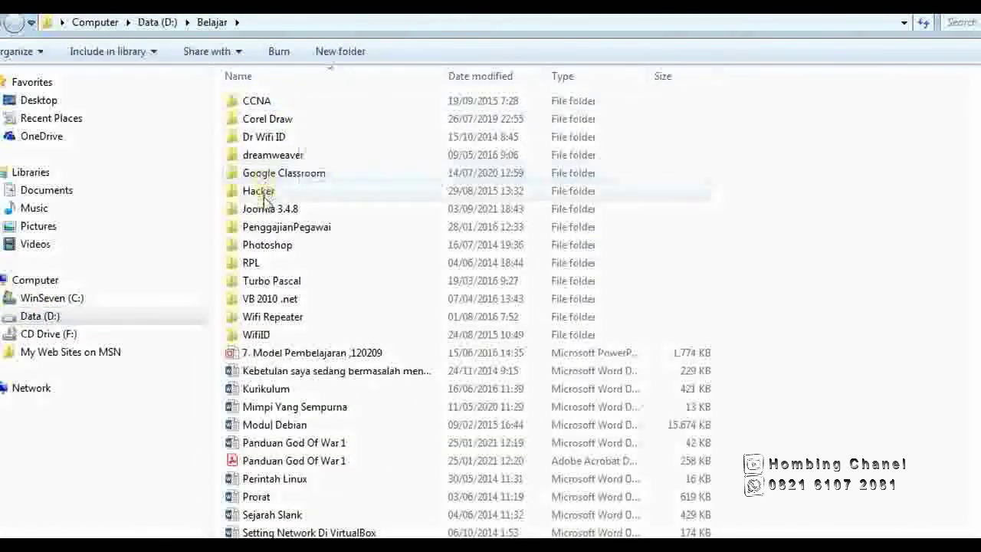
pyautogui.doubleClick(265, 211)
pyautogui.doubleClick(330, 122)
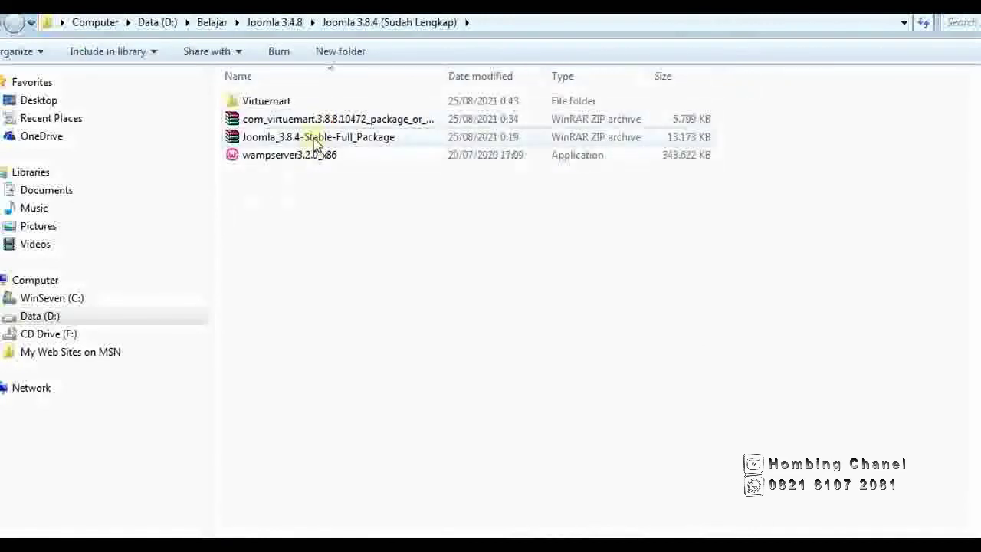
pyautogui.rightClick(314, 141)
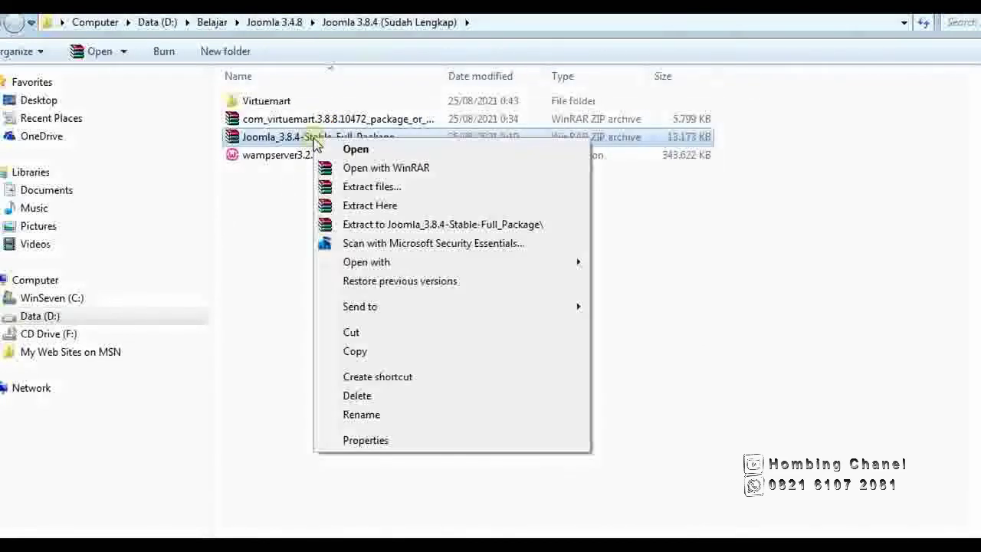
pyautogui.click(361, 187)
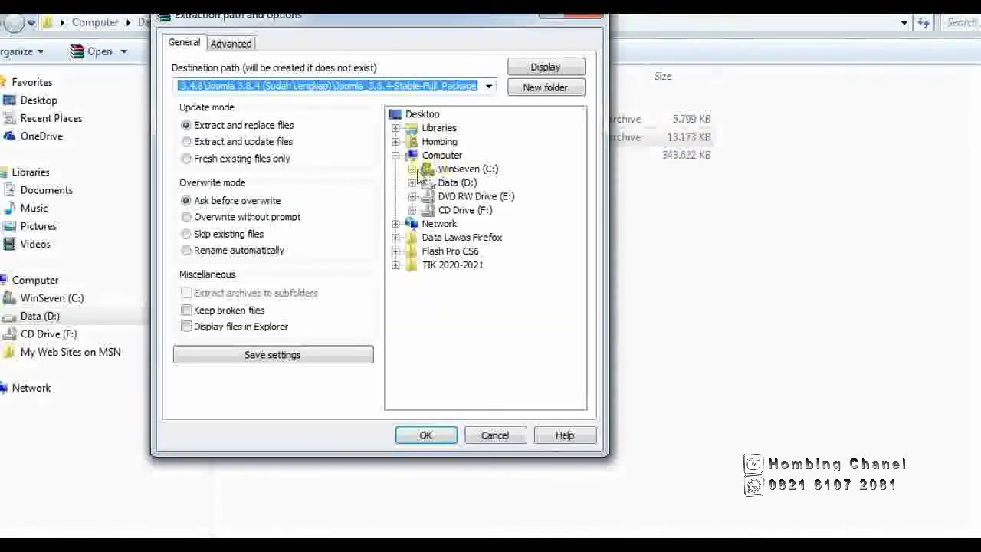
# Set the extraction destination to C:\wamp\www\tokoku and start extracting.
pyautogui.click(411, 169)
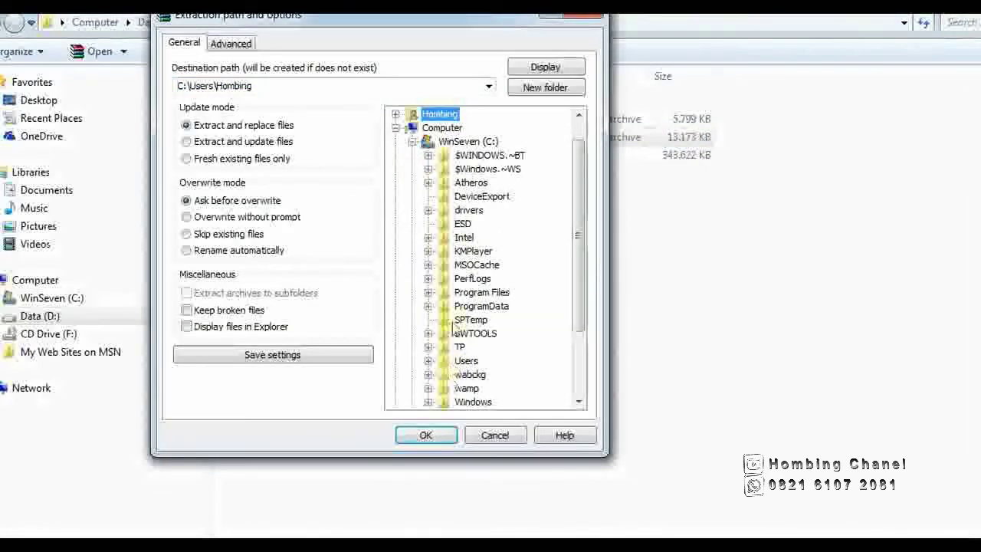
pyautogui.click(466, 141)
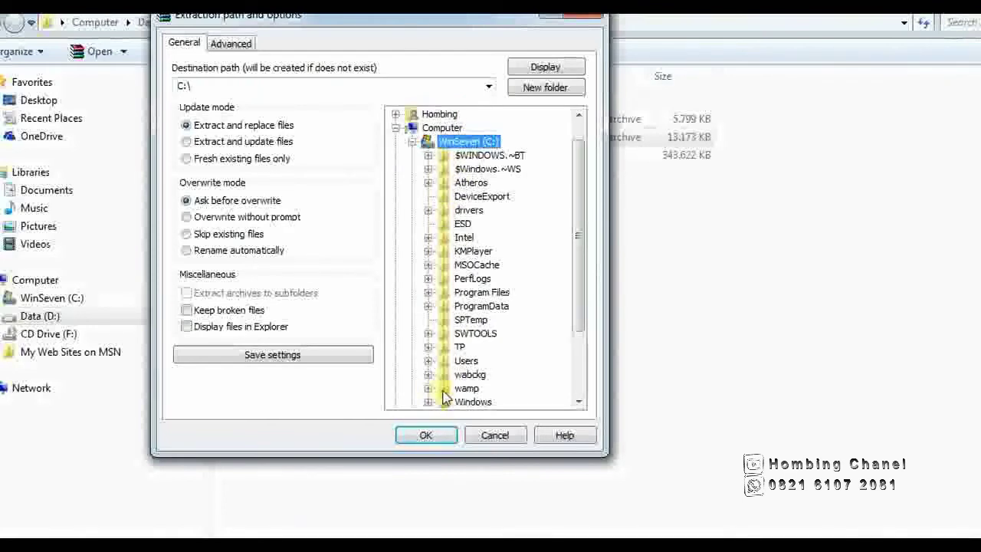
pyautogui.doubleClick(466, 388)
pyautogui.scroll(-3, 475, 379)
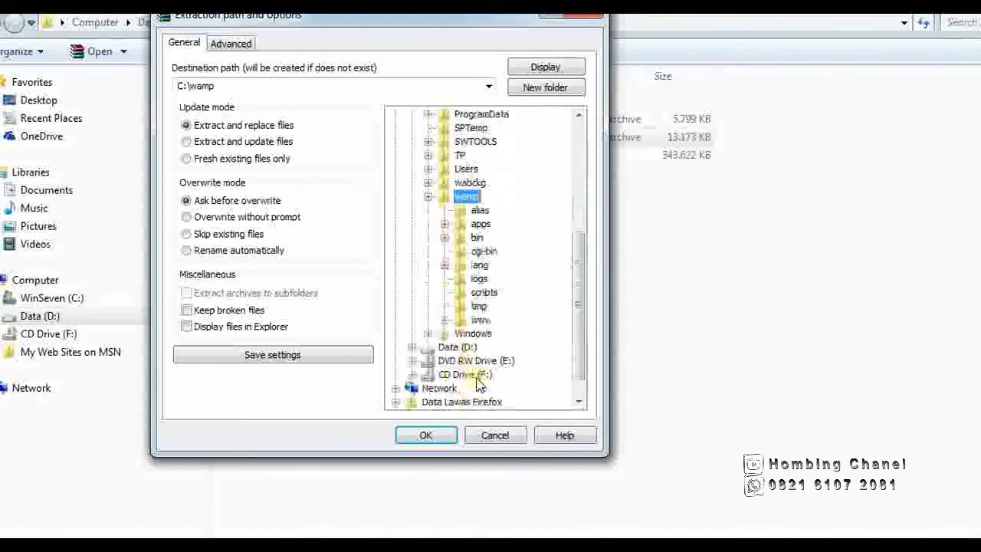
pyautogui.doubleClick(479, 292)
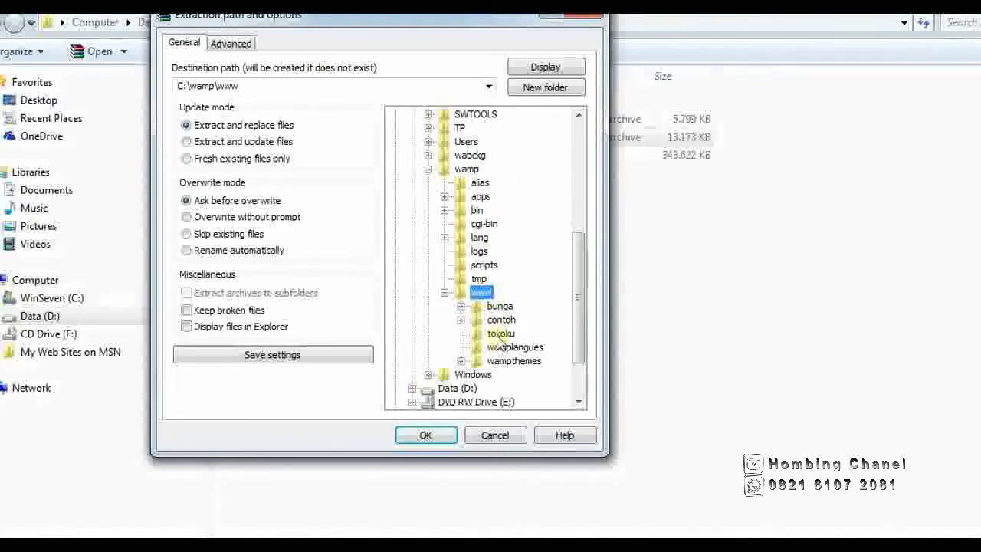
pyautogui.click(498, 334)
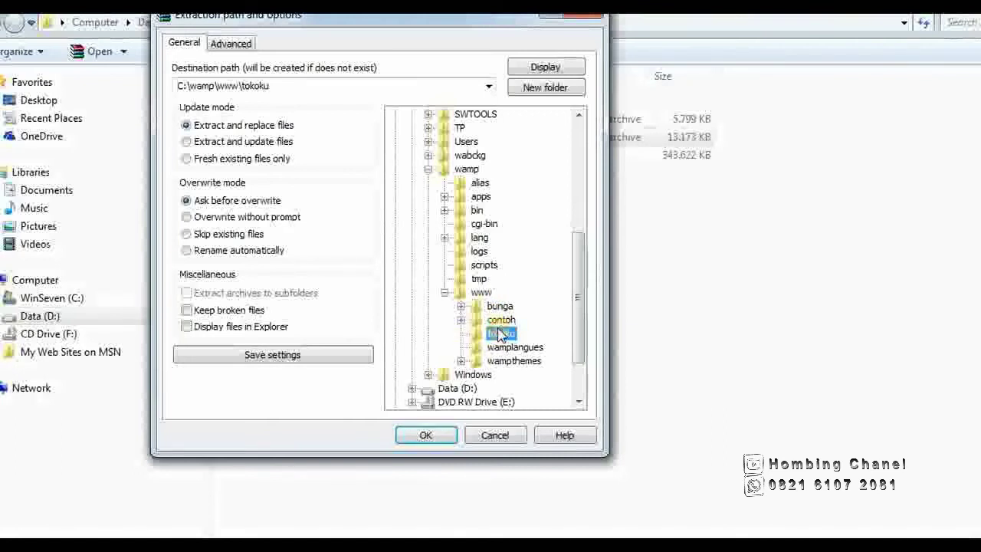
pyautogui.click(500, 334)
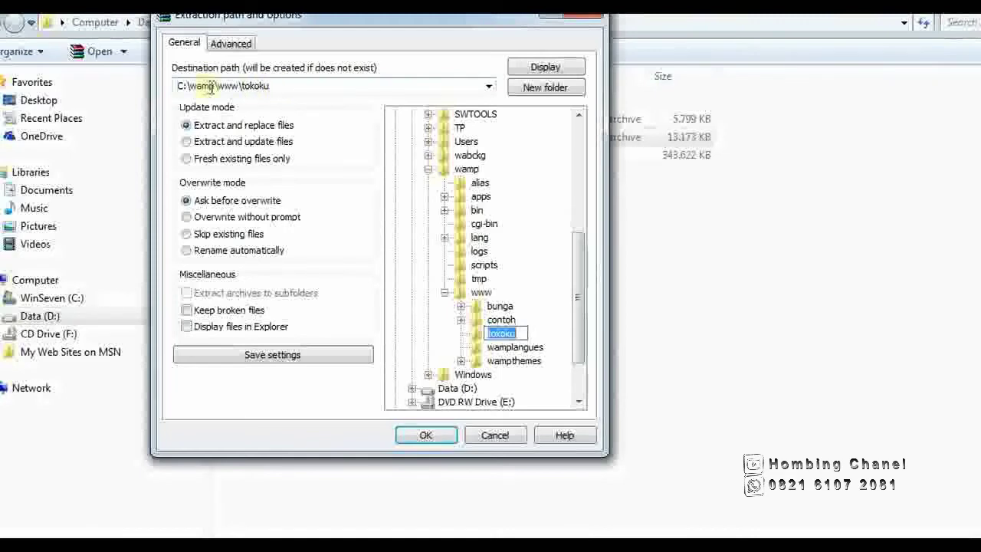
pyautogui.click(433, 434)
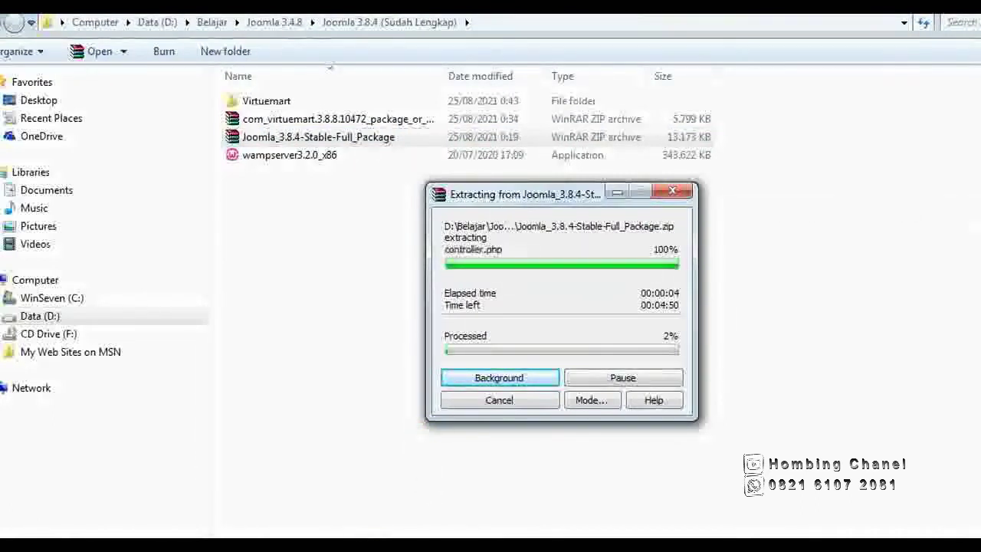
# Follow the extraction progress, then return Explorer to drive C.
pyautogui.click(371, 537)
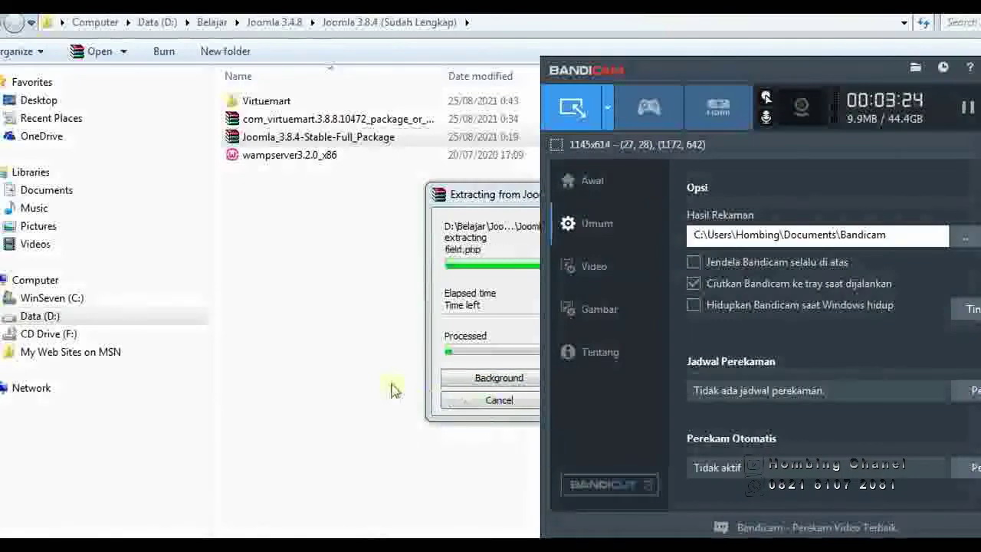
pyautogui.click(357, 342)
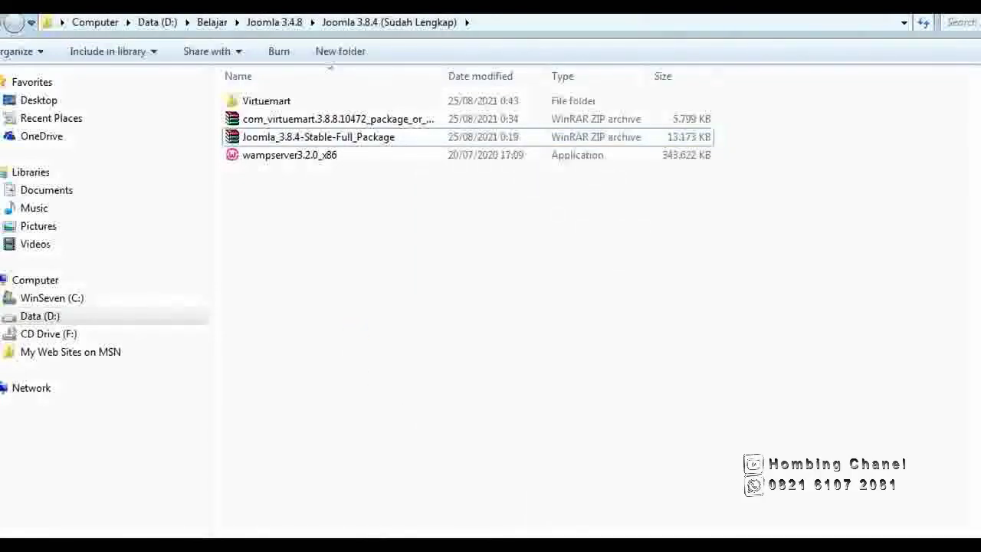
pyautogui.click(406, 542)
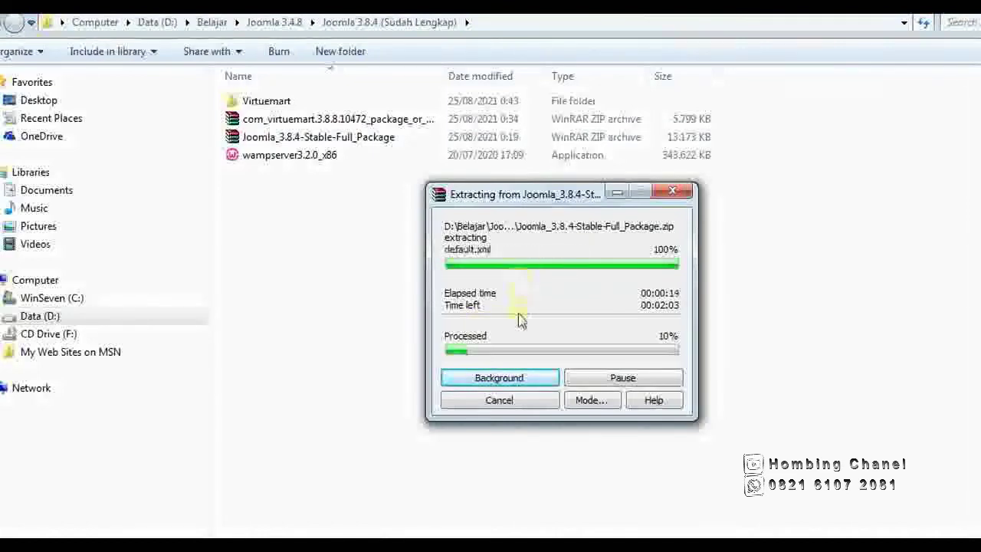
pyautogui.click(582, 546)
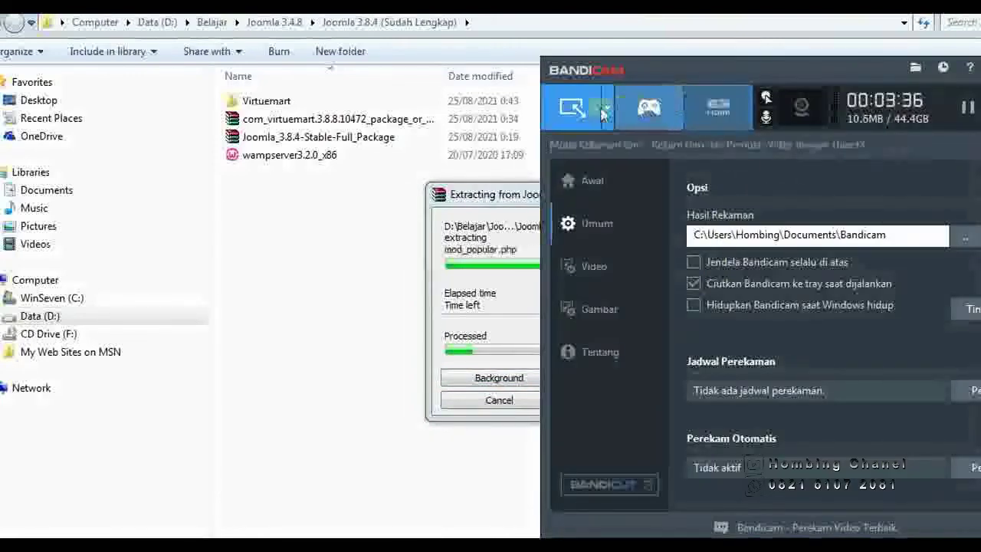
pyautogui.click(972, 110)
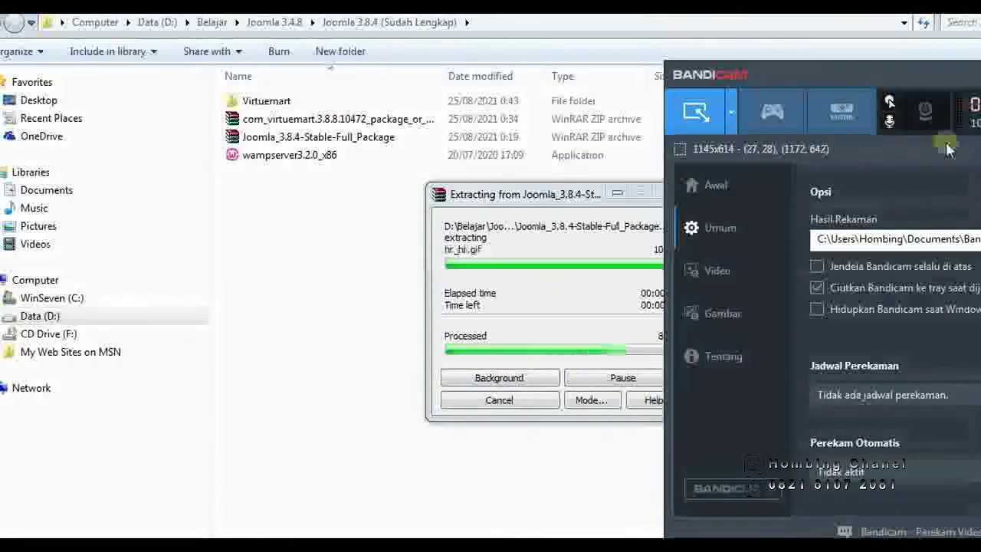
pyautogui.click(31, 316)
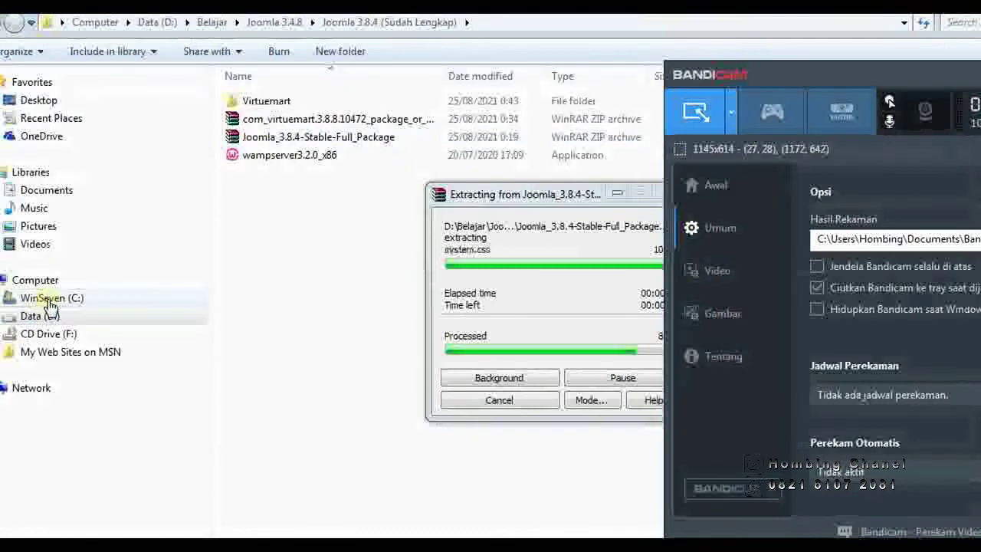
pyautogui.click(47, 299)
# Open C:\wamp\www\tokoku to view the unpacked Joomla files.
pyautogui.hotkey('alt', 'Tab')
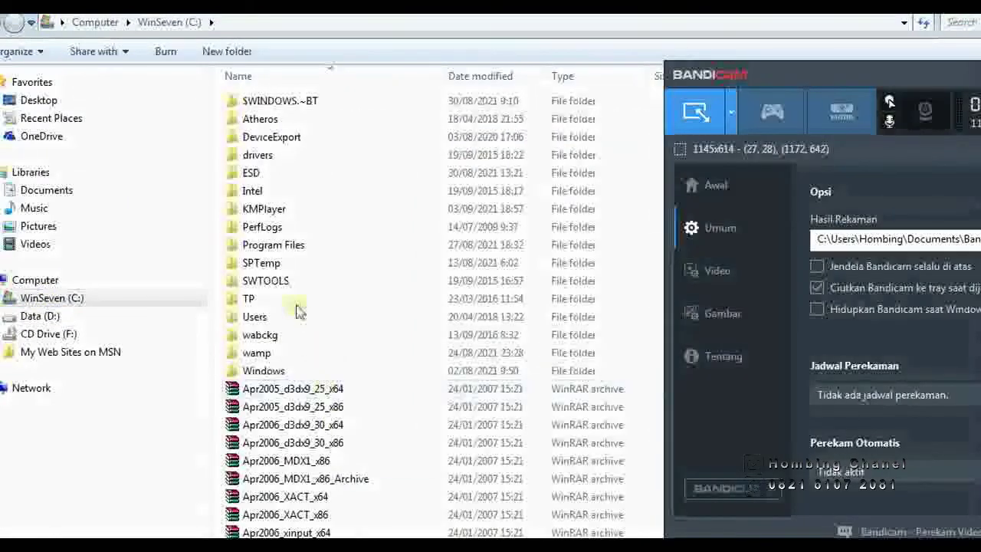
pyautogui.doubleClick(256, 353)
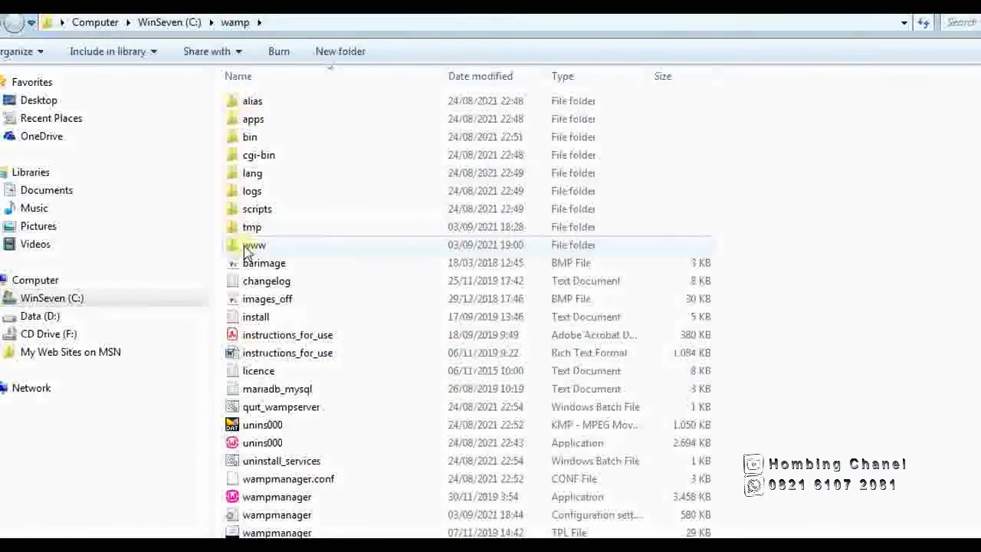
pyautogui.doubleClick(254, 245)
pyautogui.click(251, 139)
pyautogui.doubleClick(252, 140)
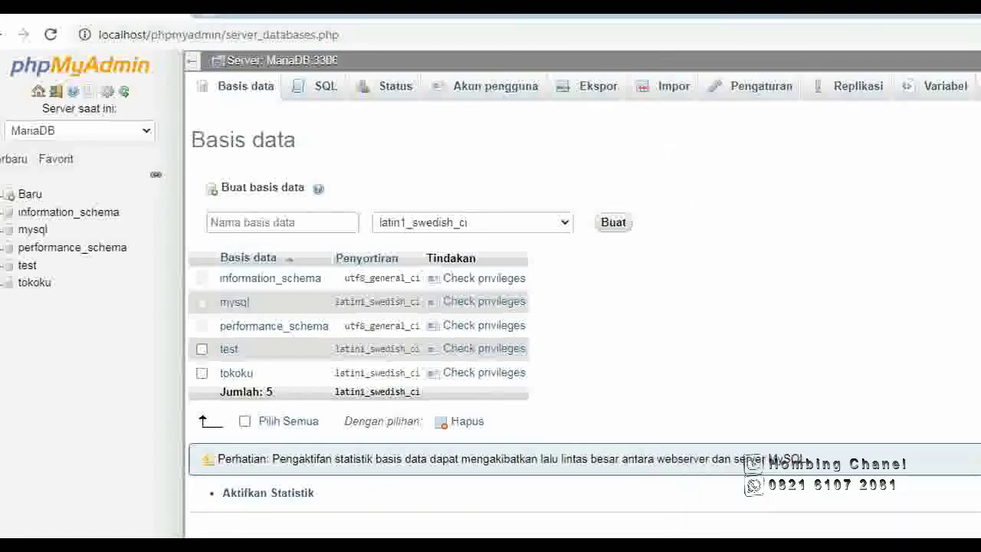
# Switch back to Chrome and open a new tab beside phpMyAdmin.
pyautogui.hotkey('alt', 'Tab')
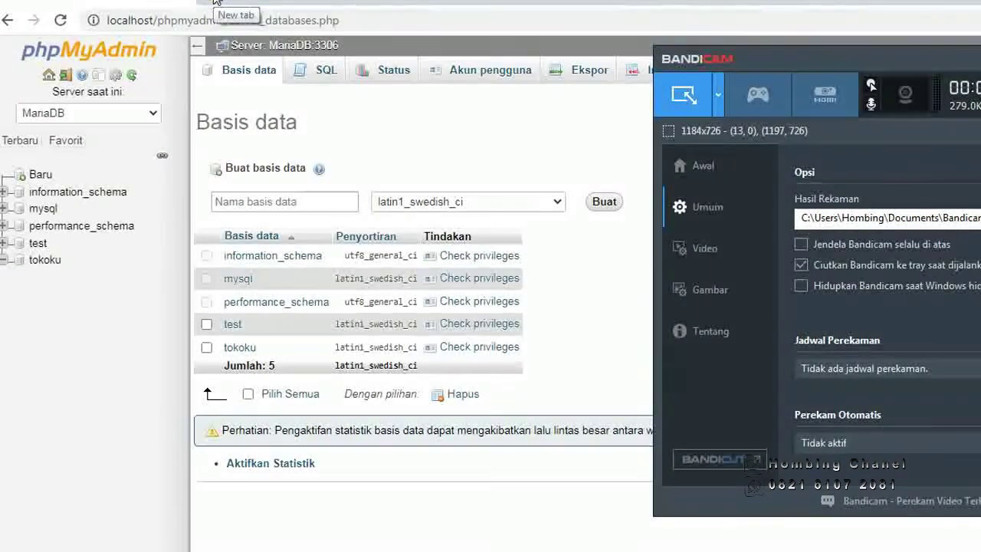
pyautogui.click(216, 1)
pyautogui.click(217, 2)
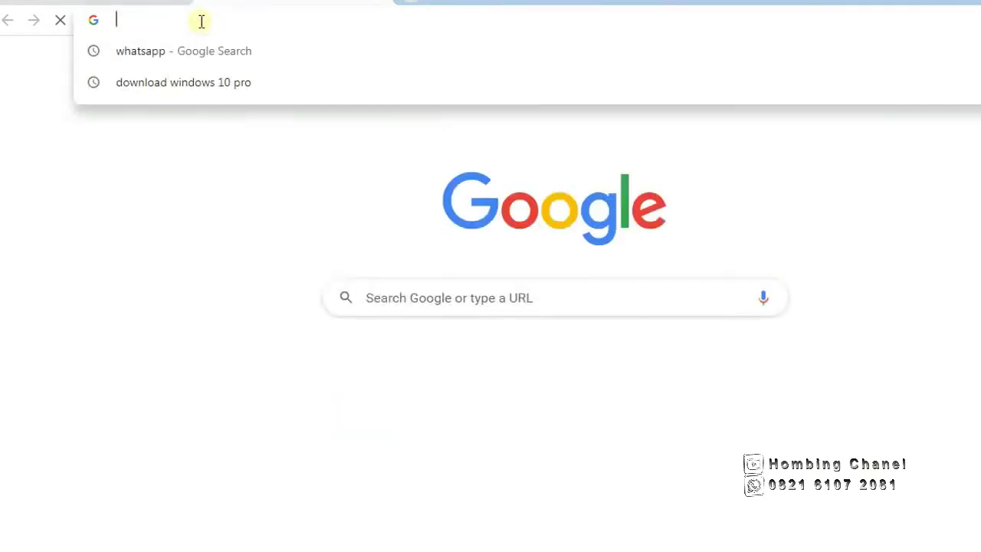
# Load localhost/tokoku in Chrome, correcting the mistyped backslash to a slash.
pyautogui.write('lo')
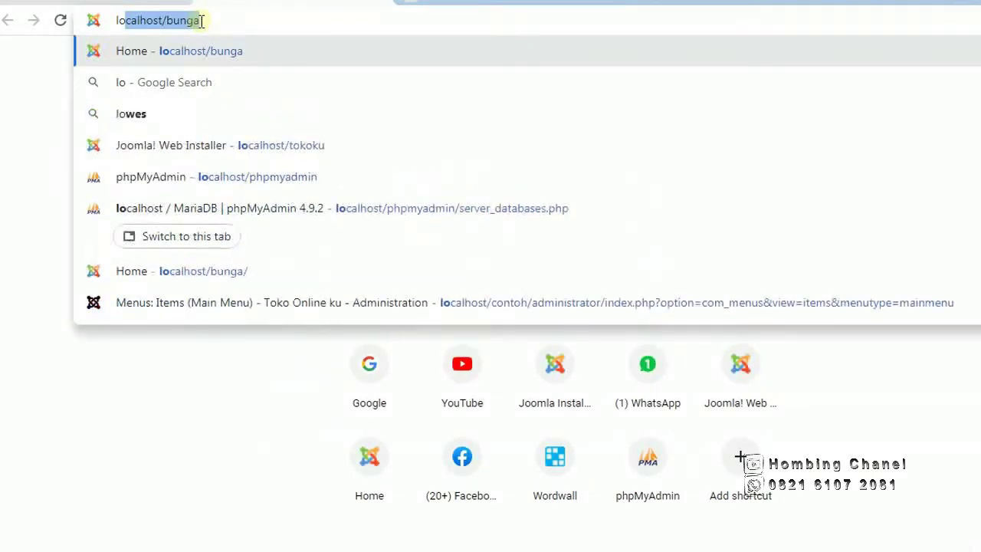
pyautogui.write('calho')
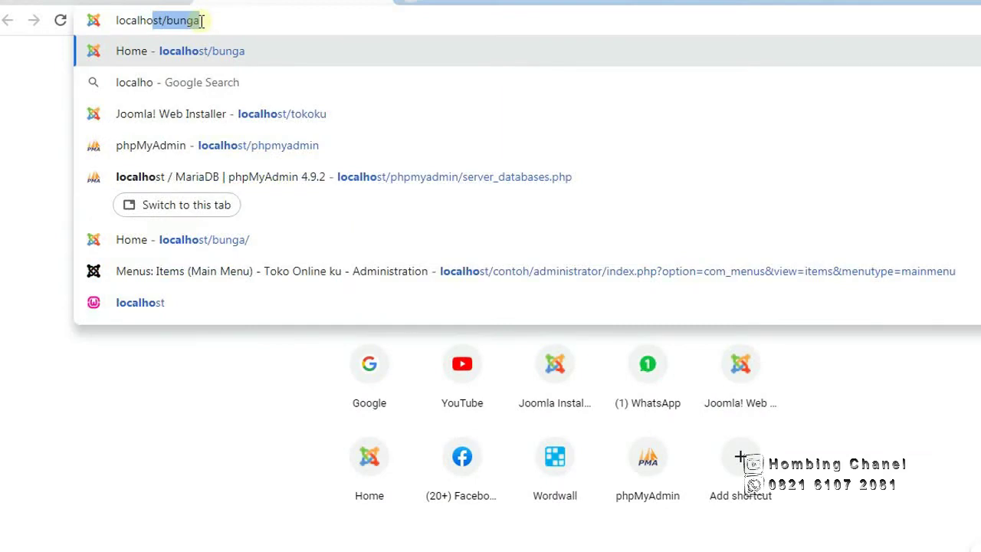
pyautogui.write('st\\')
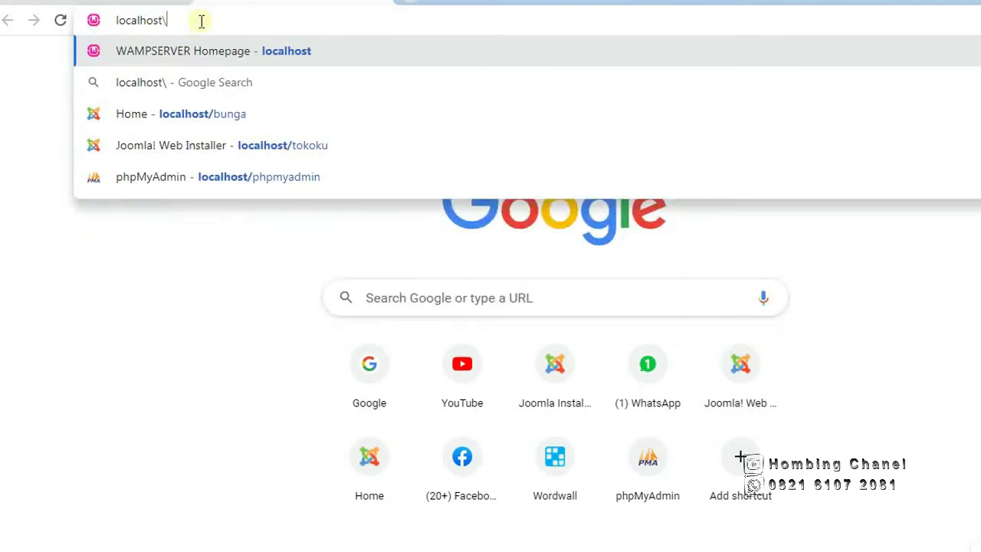
pyautogui.press('BackSpace')
pyautogui.write('/')
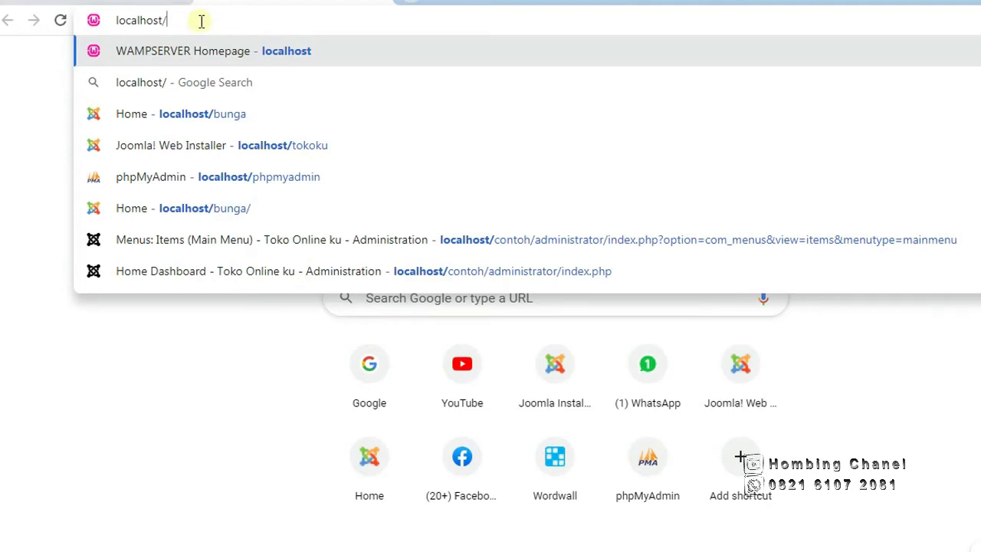
pyautogui.write('tokoku')
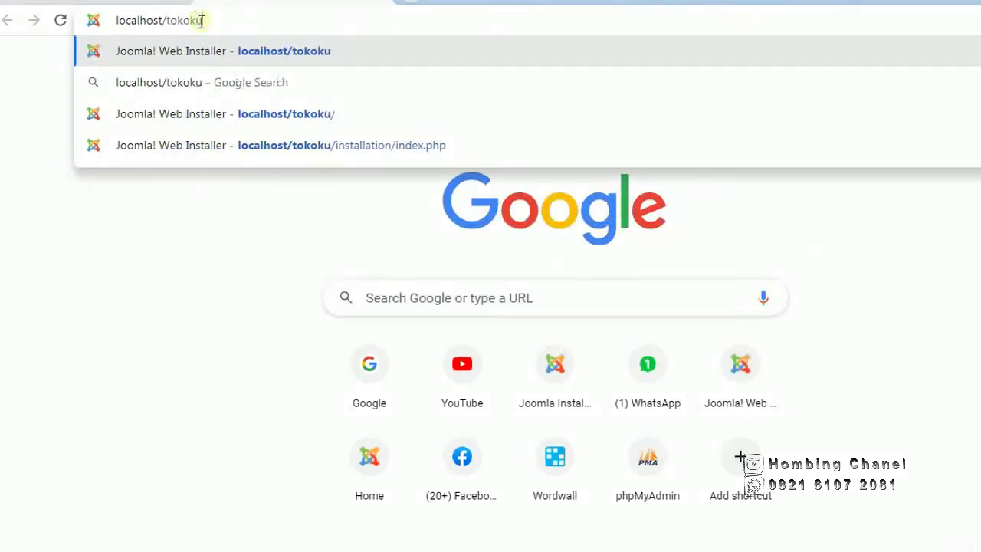
pyautogui.press('Return')
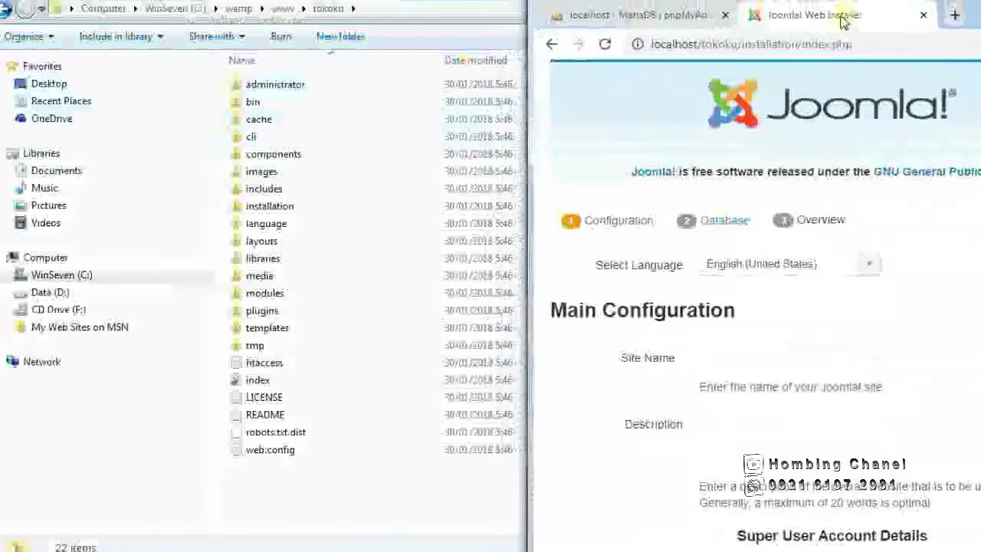
# Maximize the Chrome window to fill the screen.
pyautogui.moveTo(843, 21); pyautogui.dragTo(459, 28)
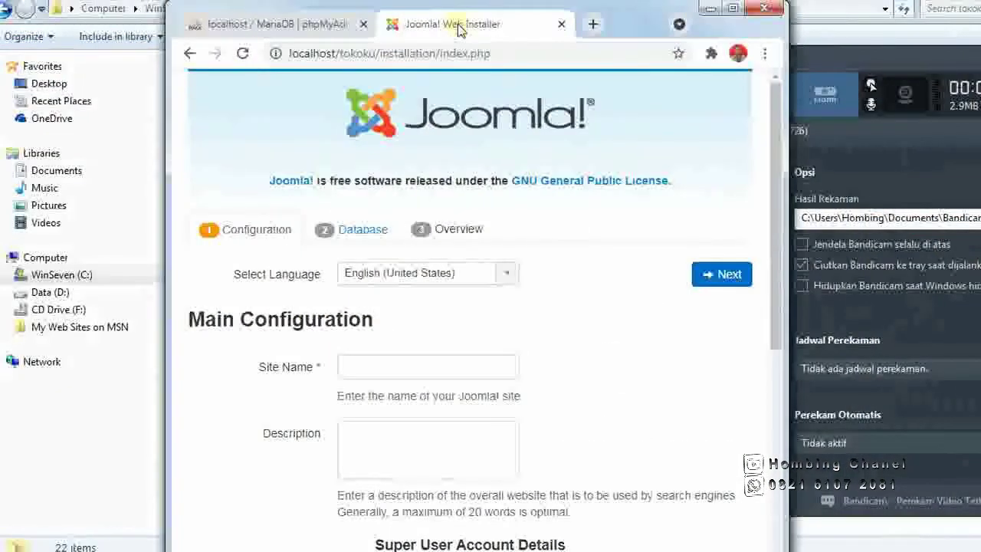
pyautogui.click(732, 9)
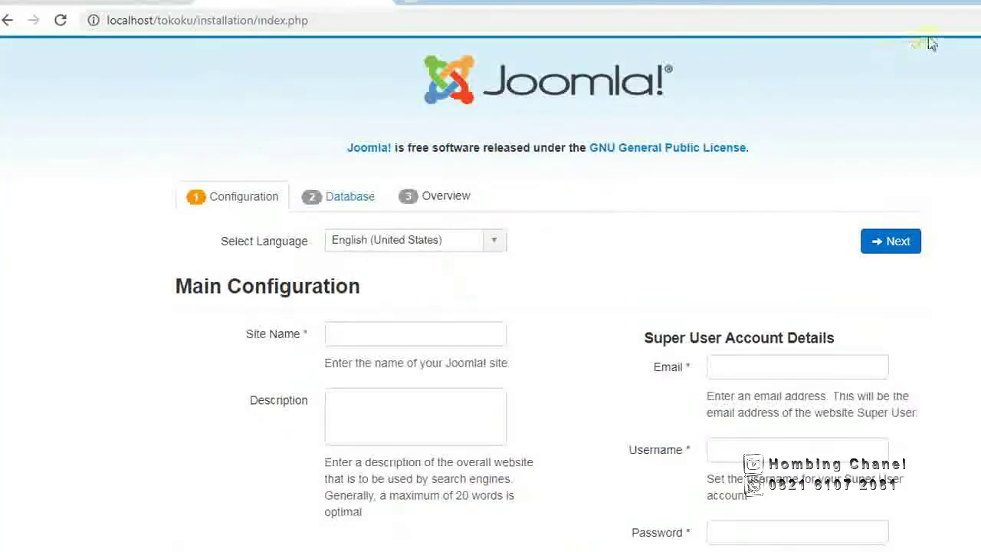
pyautogui.press('super+Right')
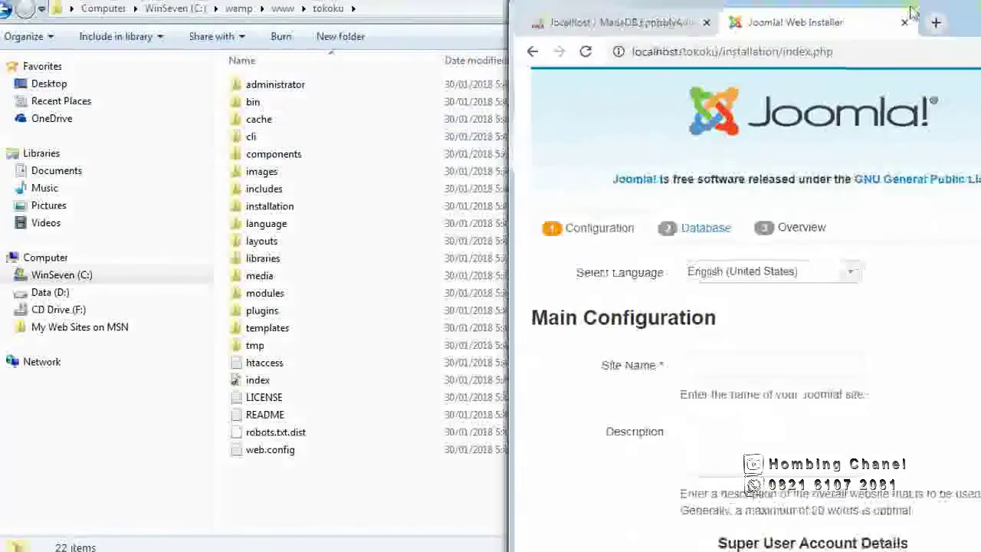
pyautogui.moveTo(919, 8); pyautogui.dragTo(694, 6)
pyautogui.doubleClick(693, 6)
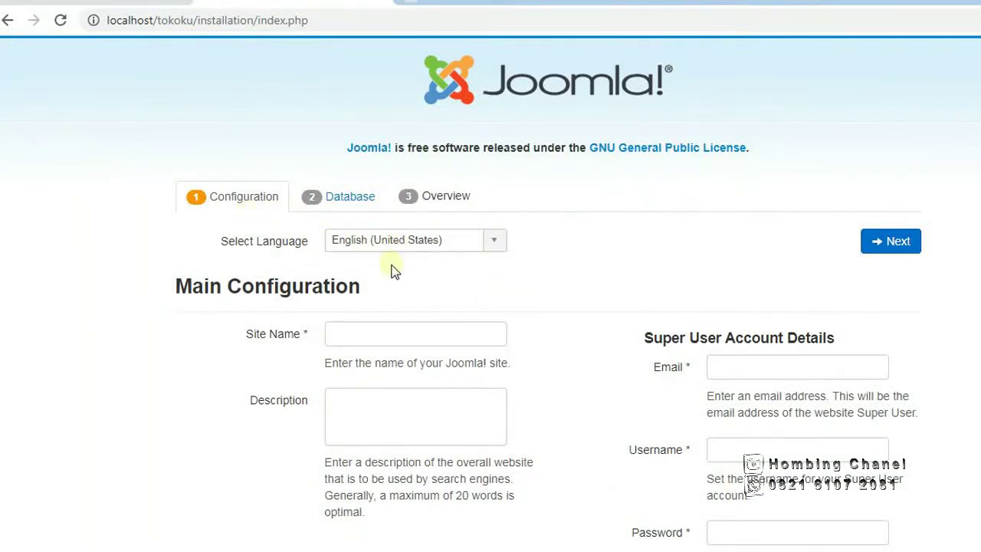
# Choose Bahasa Indonesia from the installer's Select Language list.
pyautogui.click(495, 244)
pyautogui.scroll(2, 475, 302)
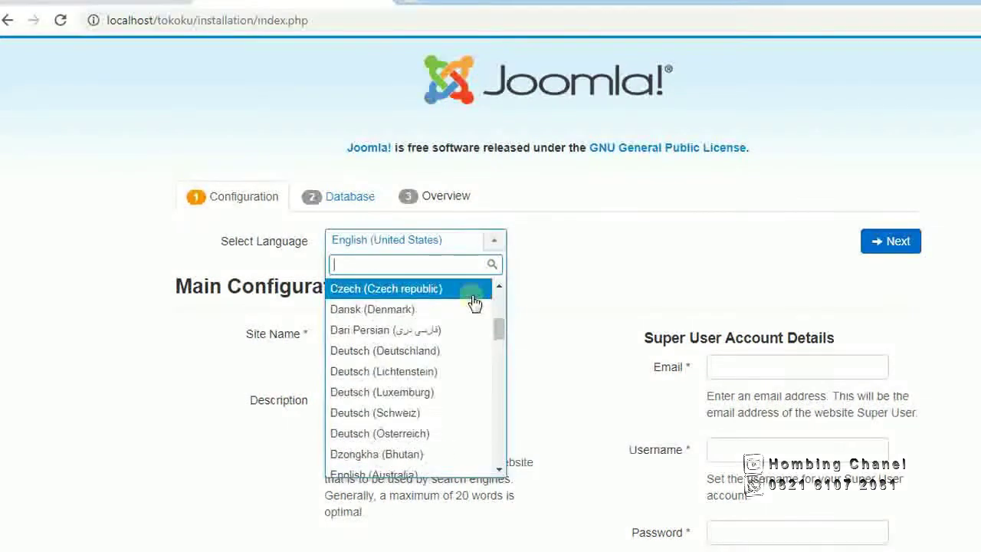
pyautogui.scroll(-2, 474, 304)
pyautogui.scroll(-6, 474, 304)
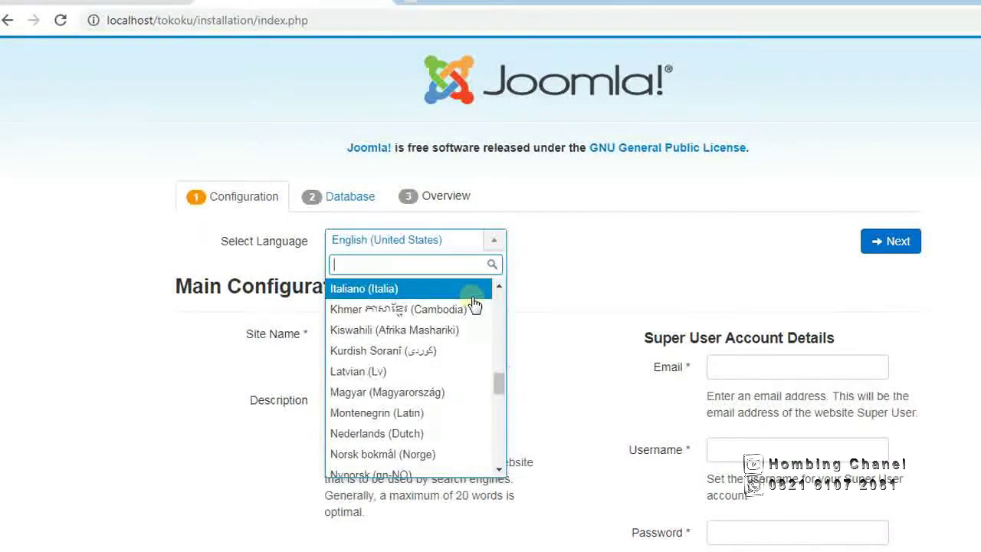
pyautogui.scroll(3, 475, 303)
pyautogui.scroll(2, 474, 304)
pyautogui.scroll(-6, 474, 304)
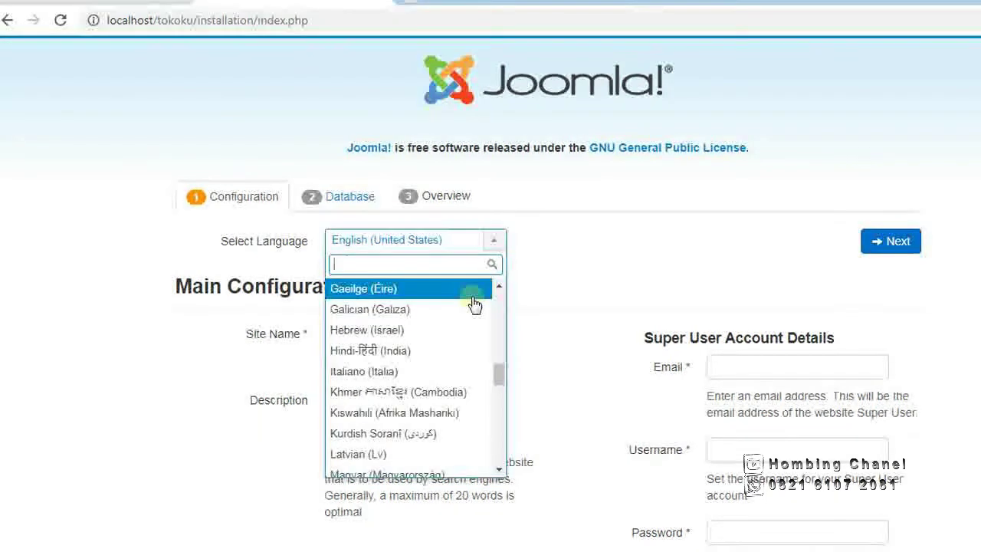
pyautogui.scroll(-3, 473, 305)
pyautogui.scroll(4, 472, 306)
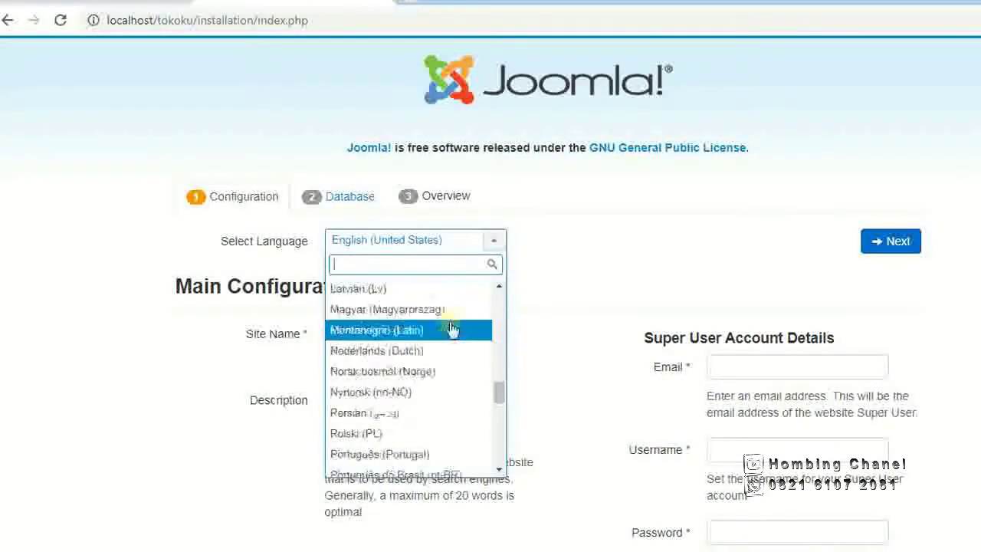
pyautogui.scroll(10, 450, 328)
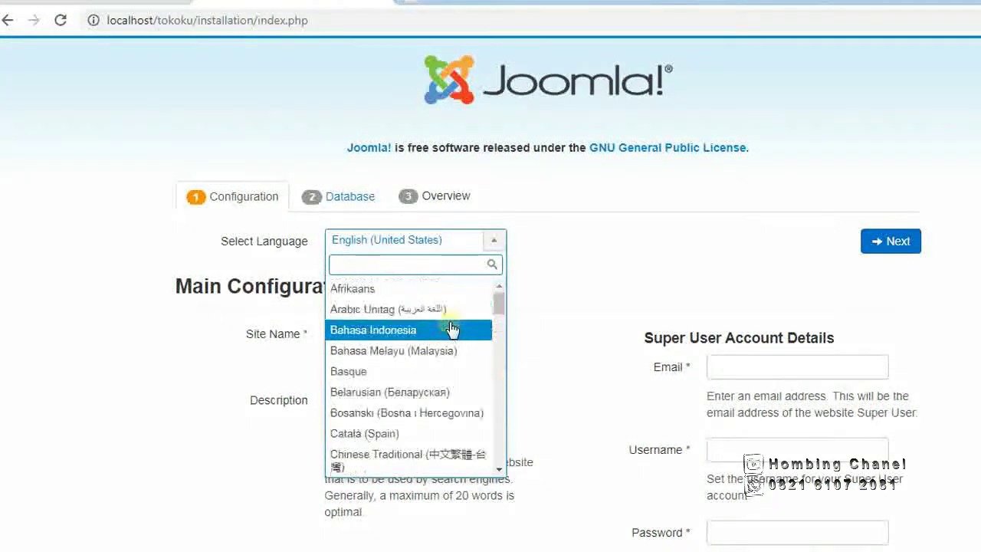
pyautogui.click(385, 332)
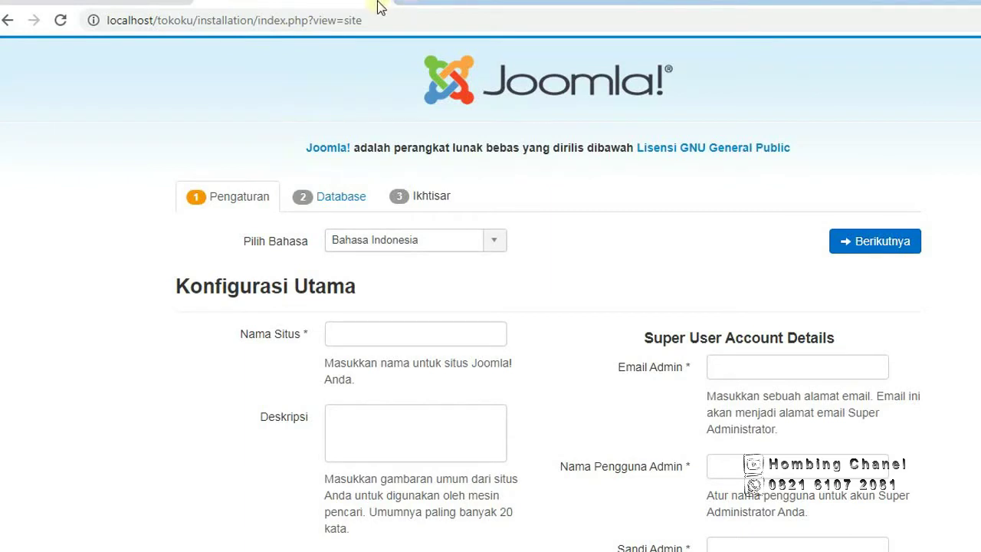
# Enter Toko Online Ku as the Nama Situs, then bring the Notepad login notes forward.
pyautogui.click(384, 331)
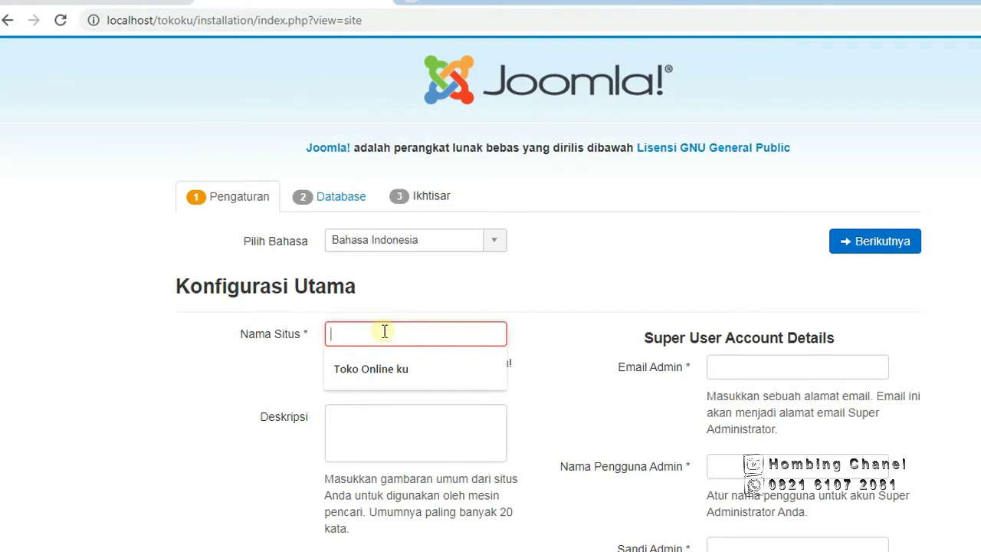
pyautogui.write('Toko Online')
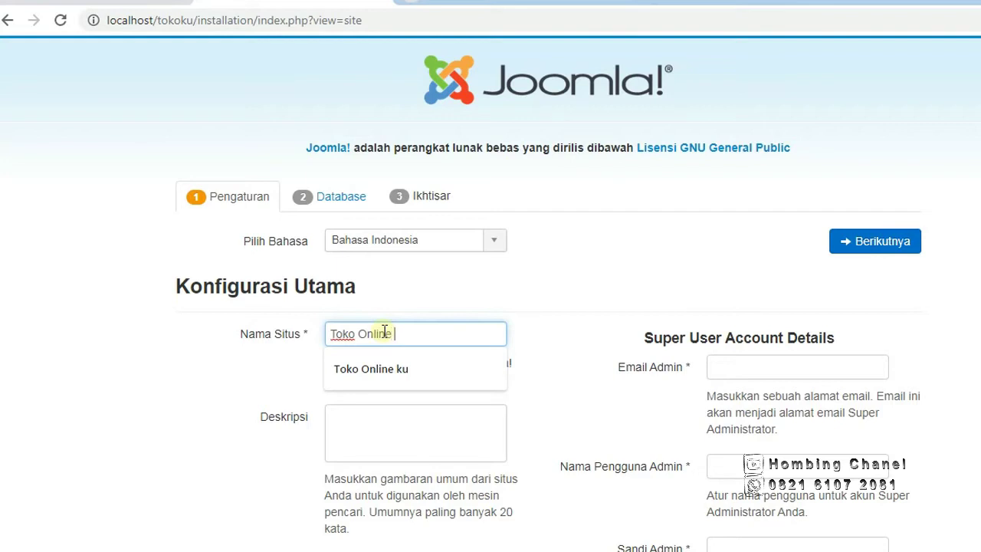
pyautogui.write('u')
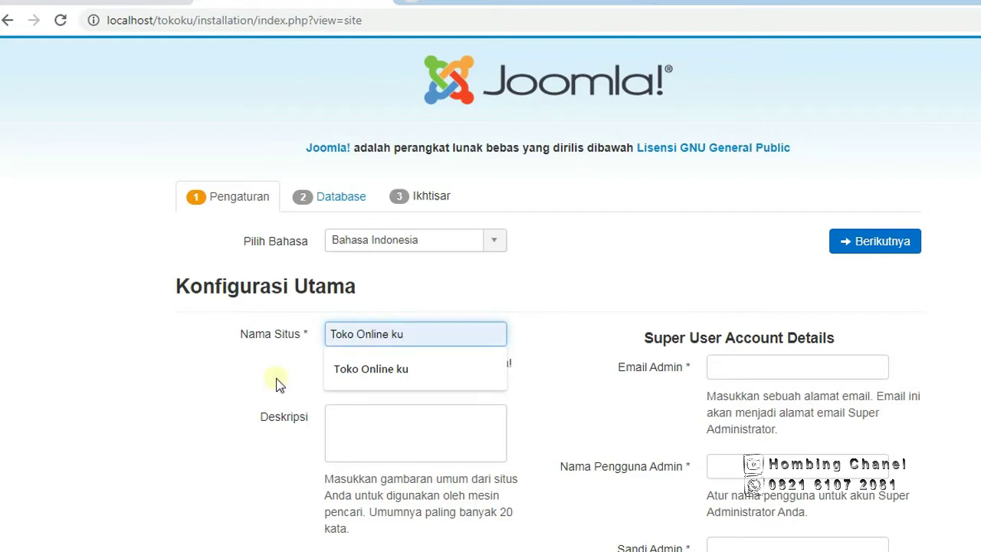
pyautogui.click(254, 394)
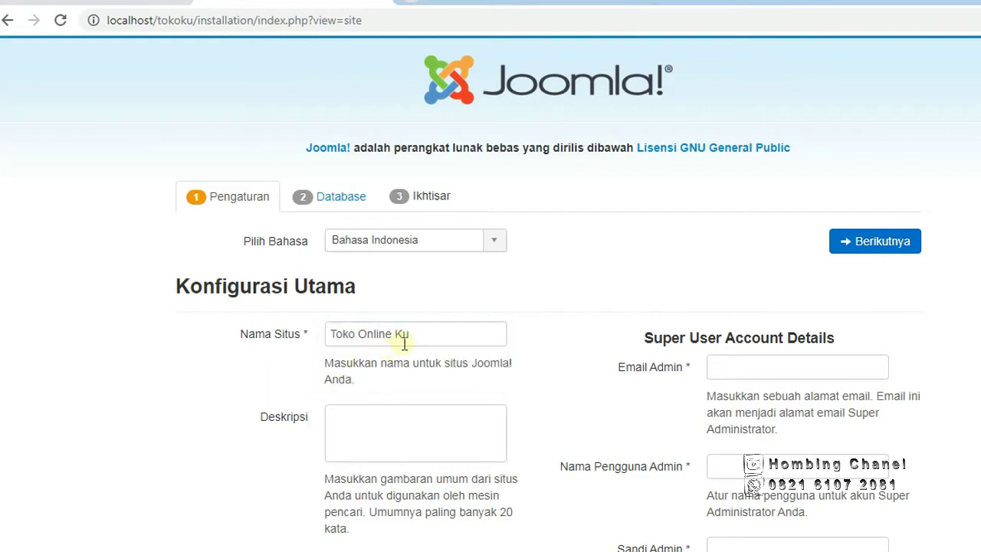
pyautogui.scroll(-1, 405, 343)
pyautogui.scroll(-1, 405, 343)
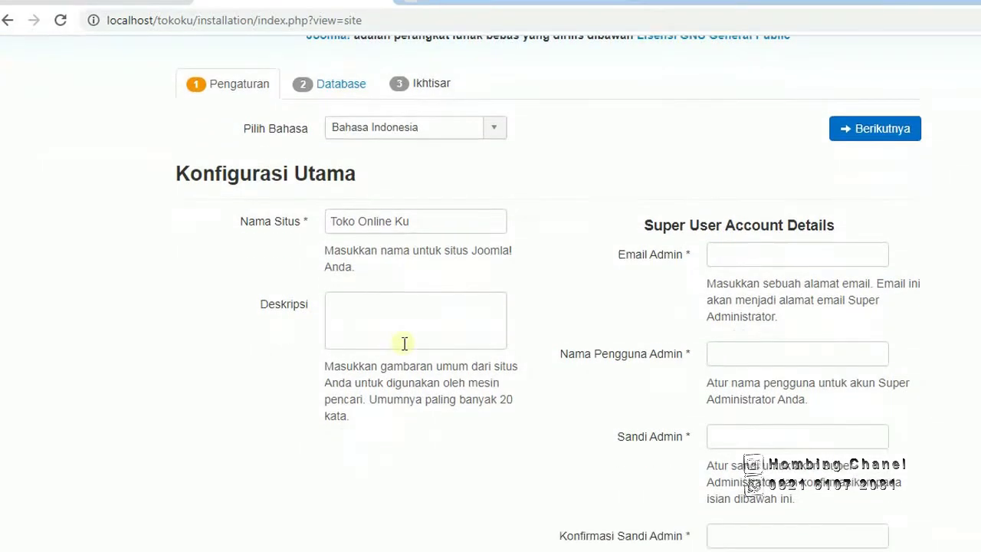
pyautogui.click(378, 260)
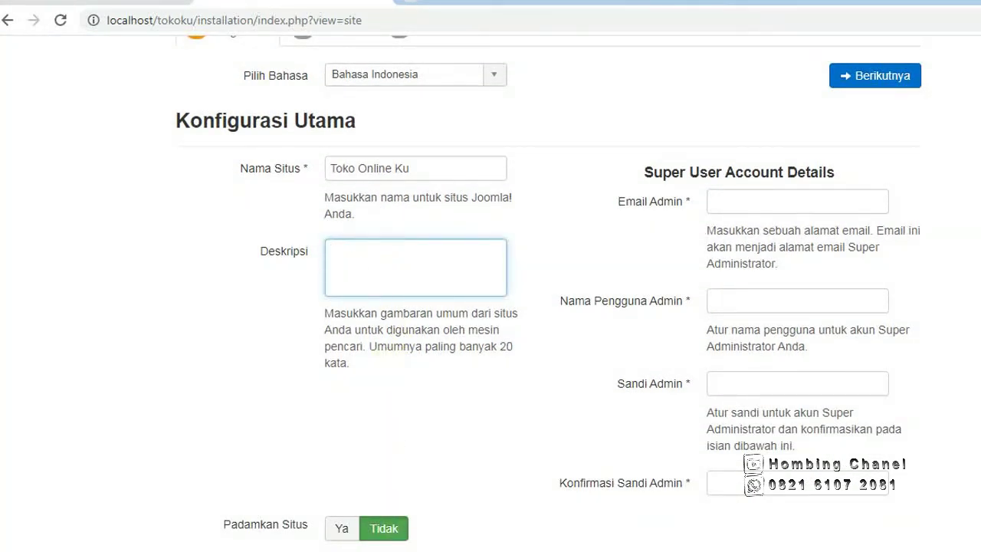
pyautogui.hotkey('alt', 'Tab')
pyautogui.moveTo(645, 28); pyautogui.dragTo(628, 266)
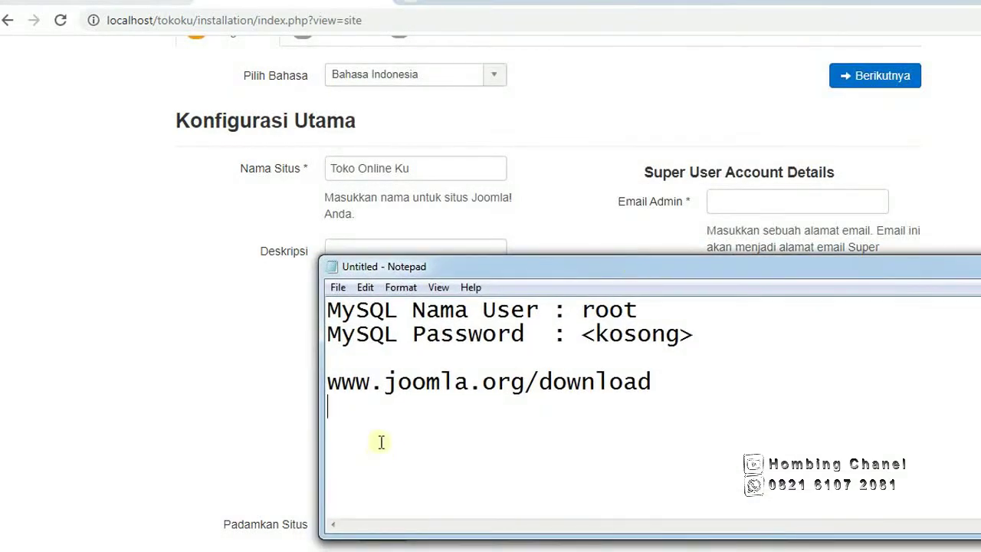
# Add the line 'Nama Situs : Toko Online Ku' to the notes.
pyautogui.click(385, 414)
pyautogui.write('Nama ')
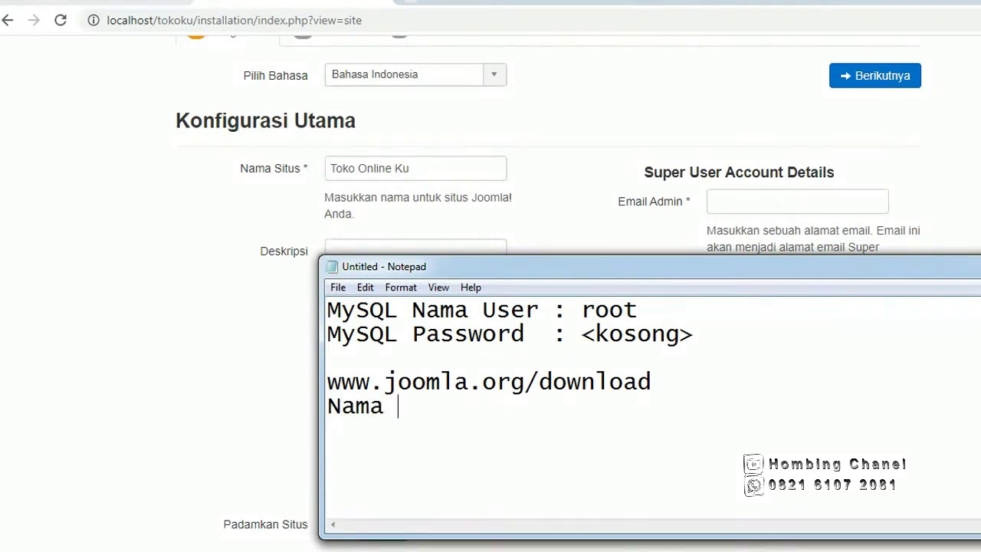
pyautogui.write('Situs : Tokok')
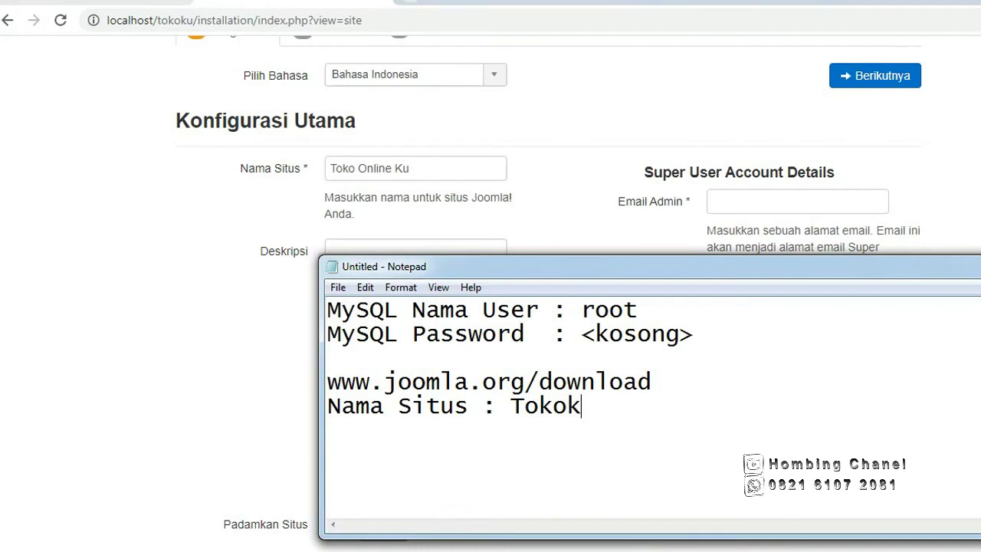
pyautogui.press('BackSpace')
pyautogui.write('Online')
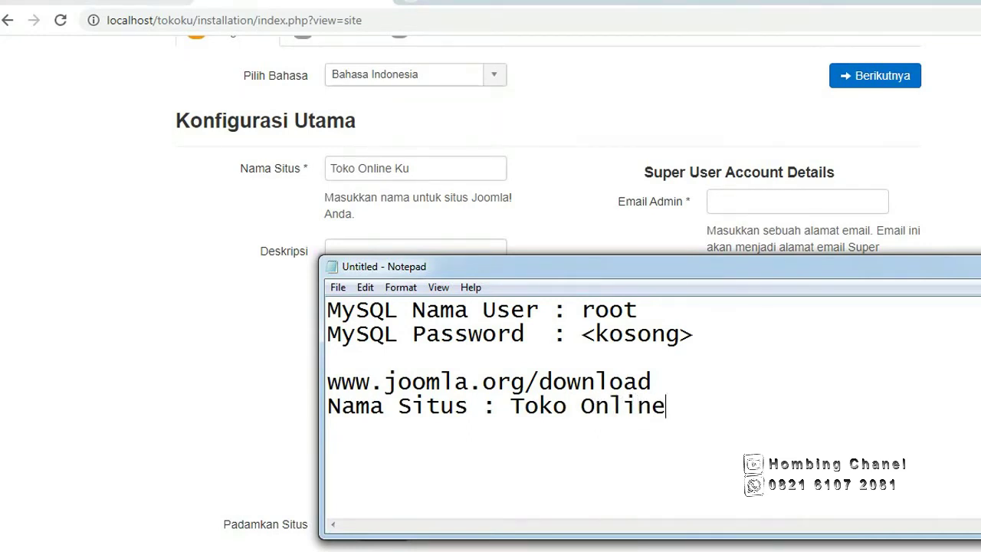
pyautogui.write(' Ku')
pyautogui.moveTo(458, 270); pyautogui.dragTo(506, 0)
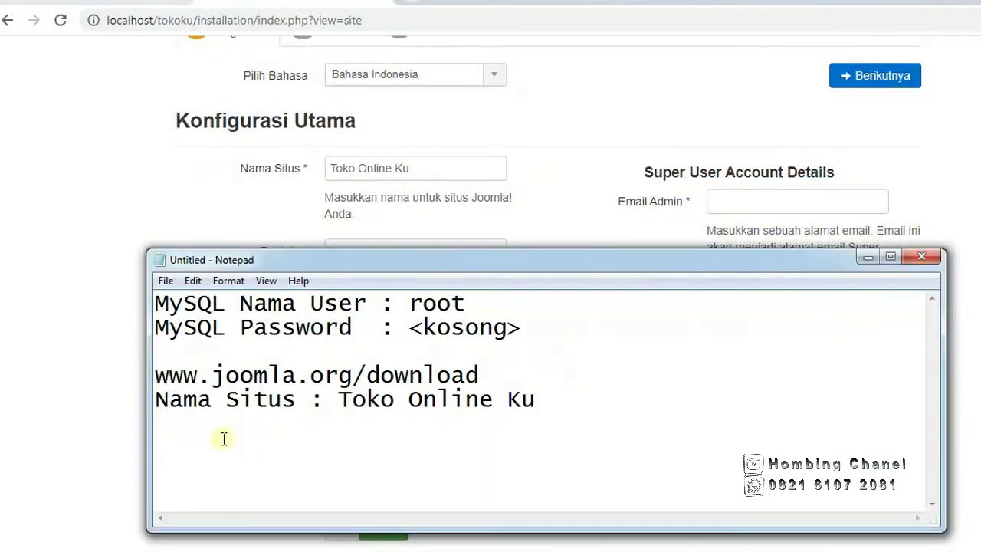
# Record the admin e-mail, admin username and admin password on new lines.
pyautogui.press('Return')
pyautogui.write('email ad')
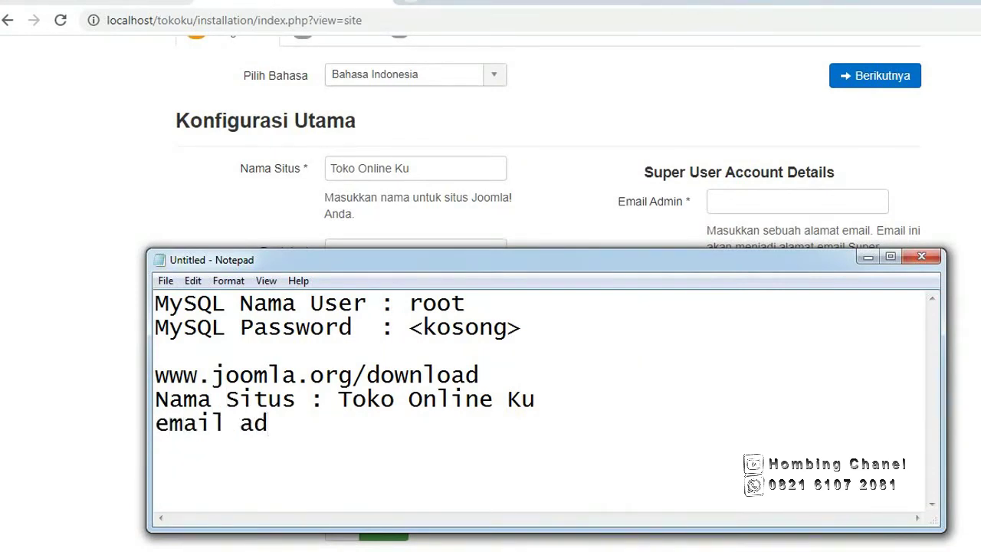
pyautogui.write('min')
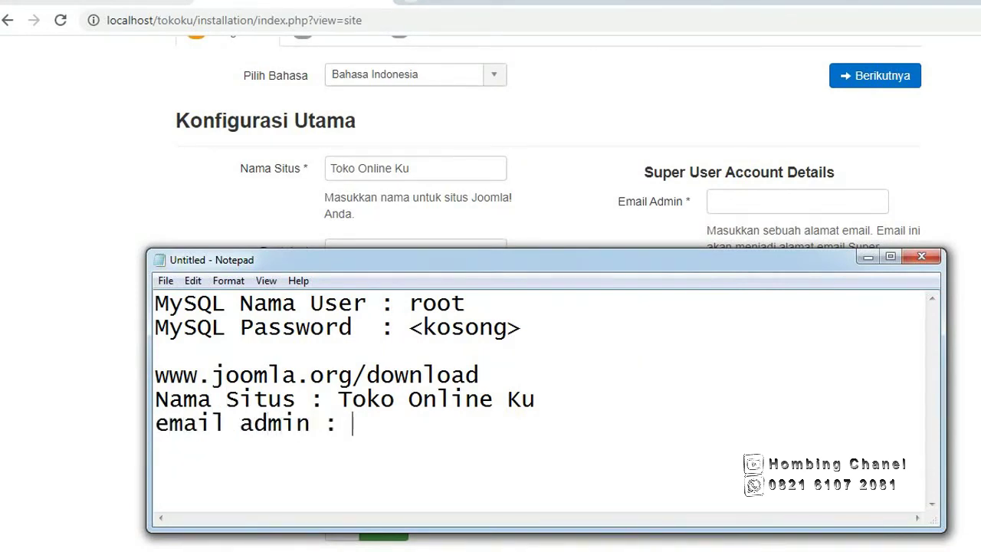
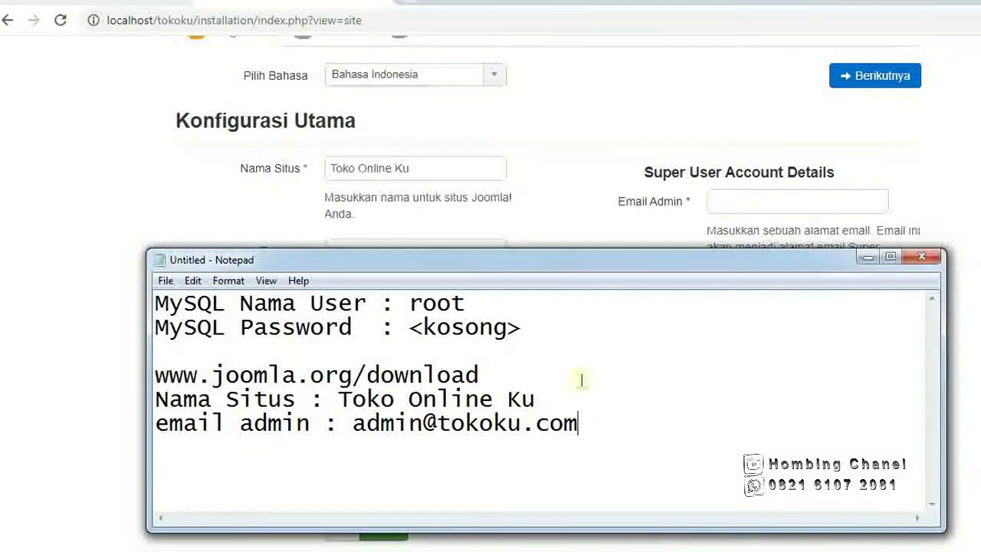
pyautogui.moveTo(591, 262); pyautogui.dragTo(617, 67)
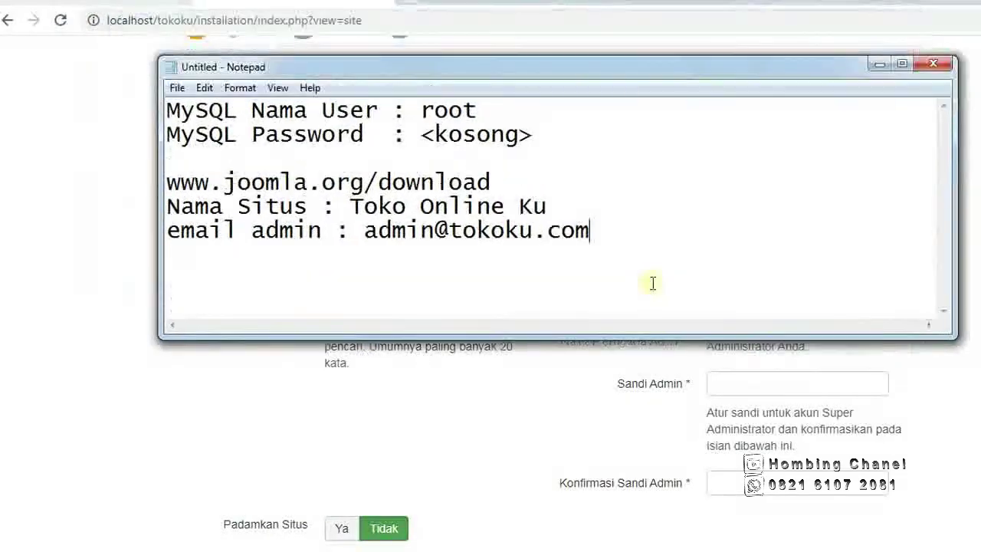
pyautogui.press('Return')
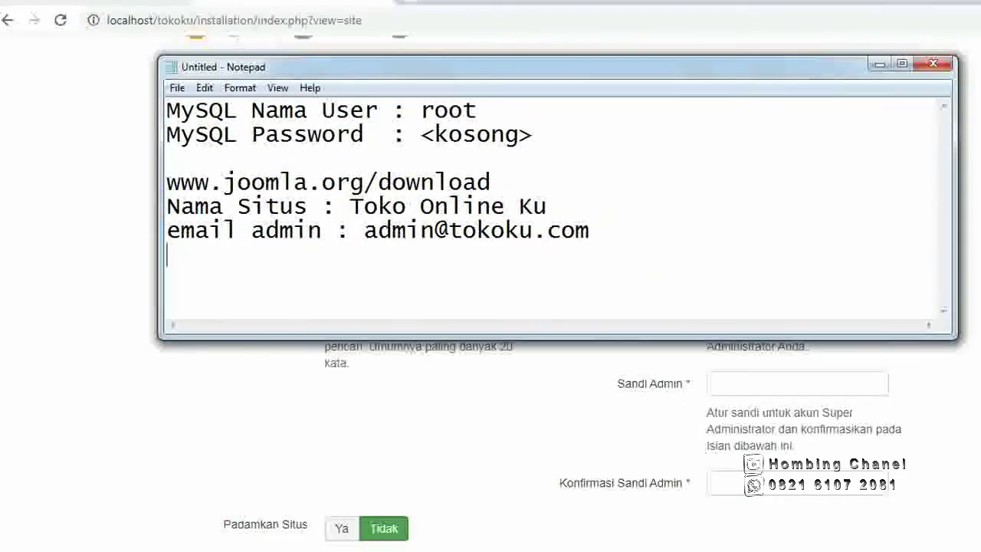
pyautogui.write('Nama Us')
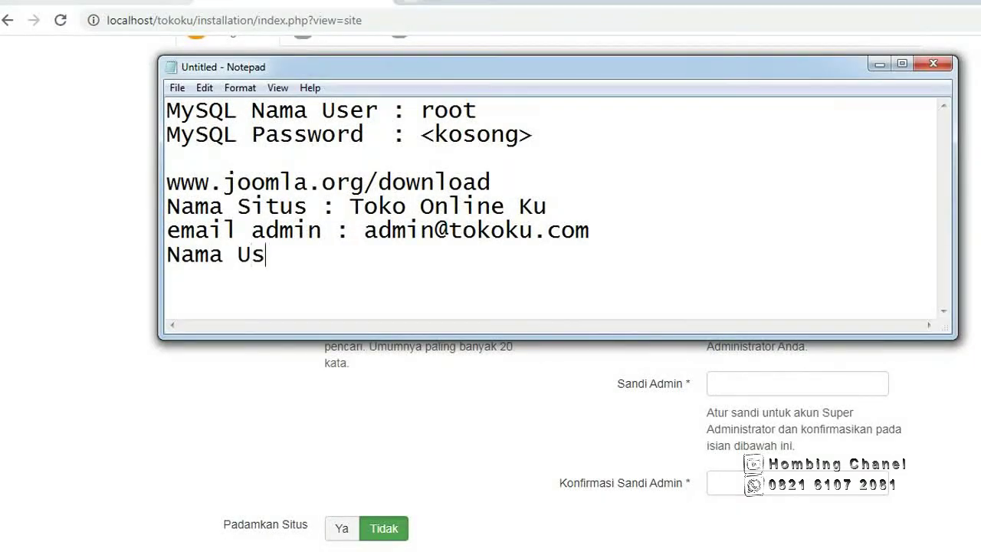
pyautogui.write('er :')
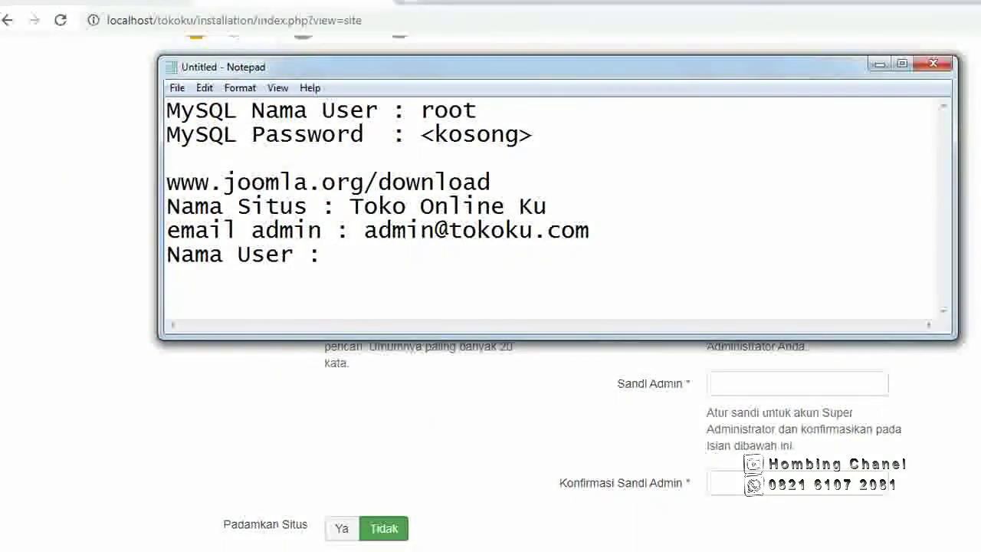
pyautogui.write(' Anggiat')
pyautogui.press('Return')
pyautogui.write('Pass')
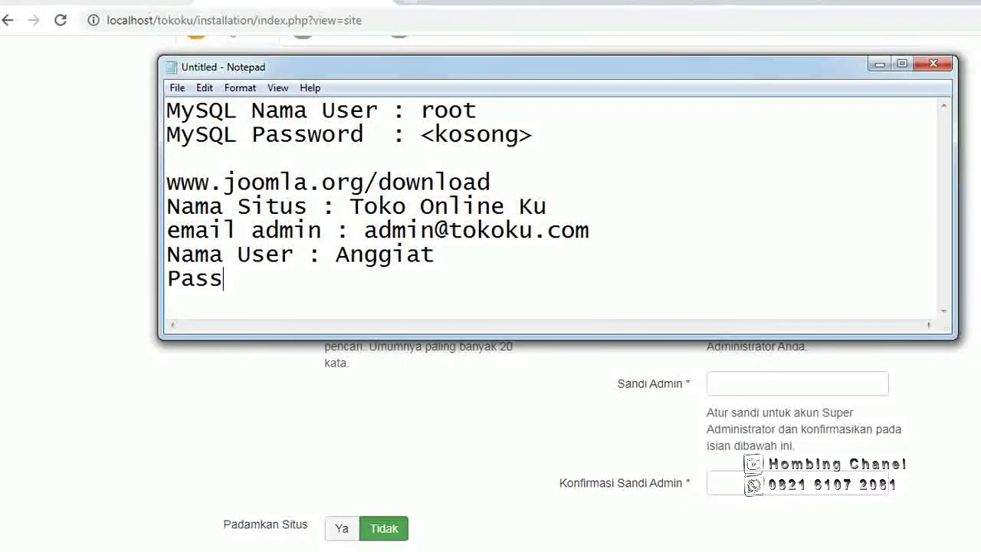
pyautogui.write('o')
pyautogui.press('BackSpace')
pyautogui.write('w')
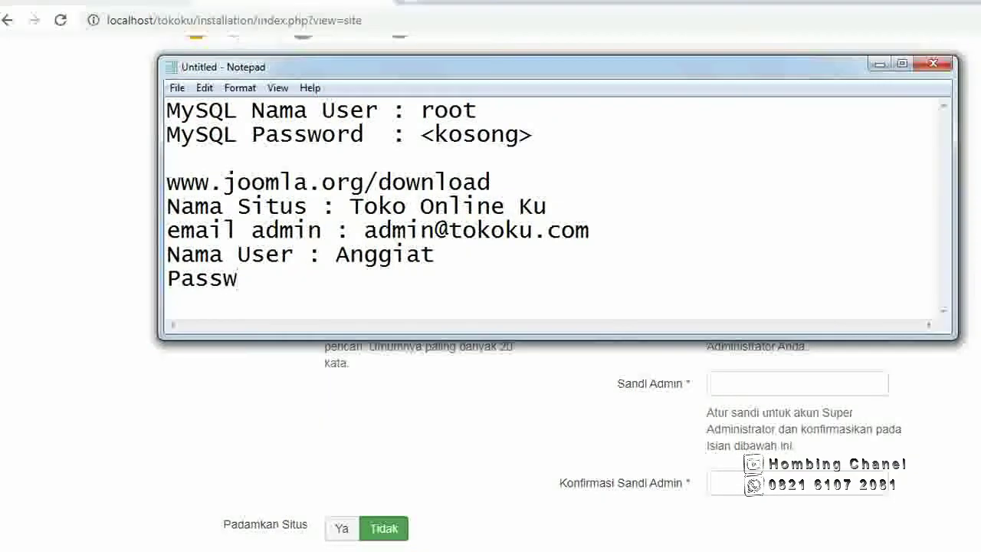
pyautogui.write('ord ')
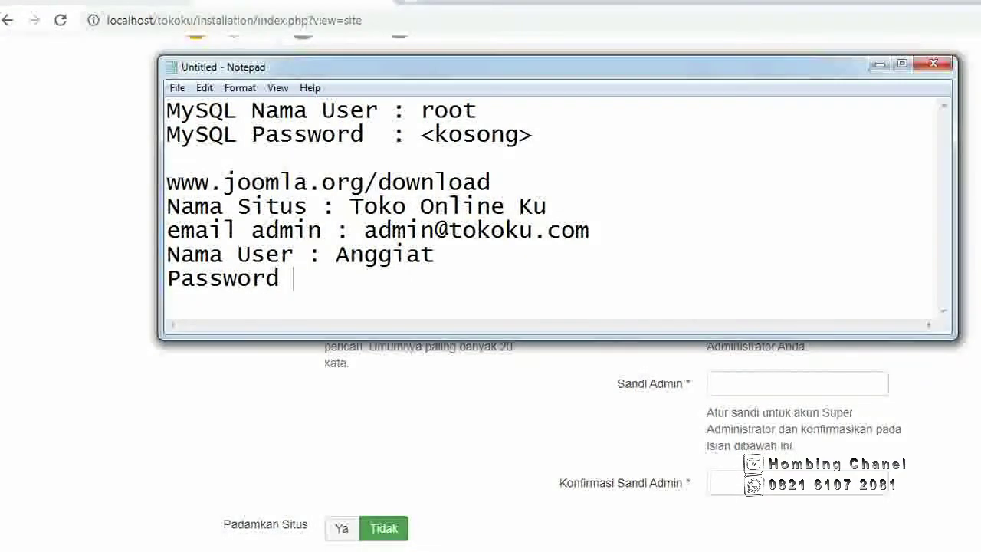
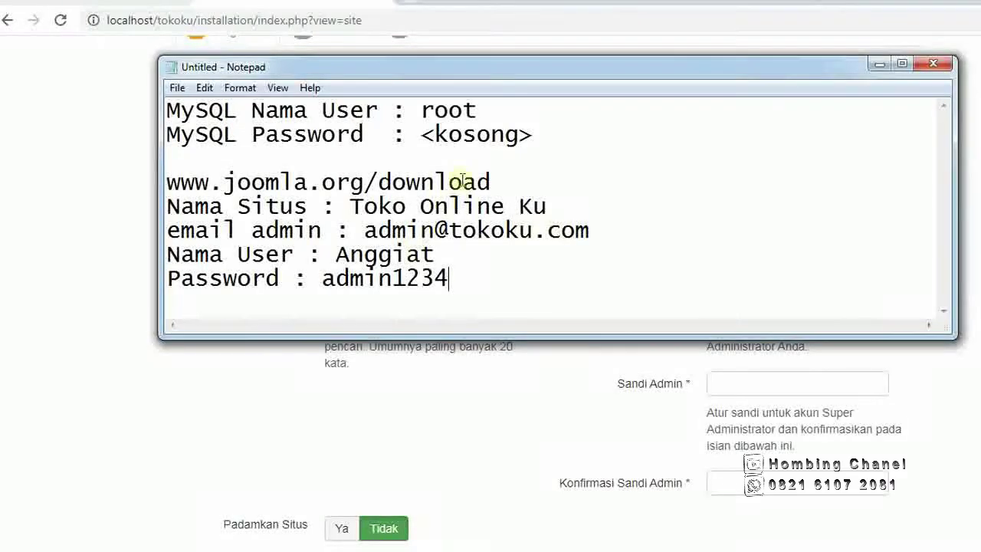
pyautogui.moveTo(507, 71); pyautogui.dragTo(471, 163)
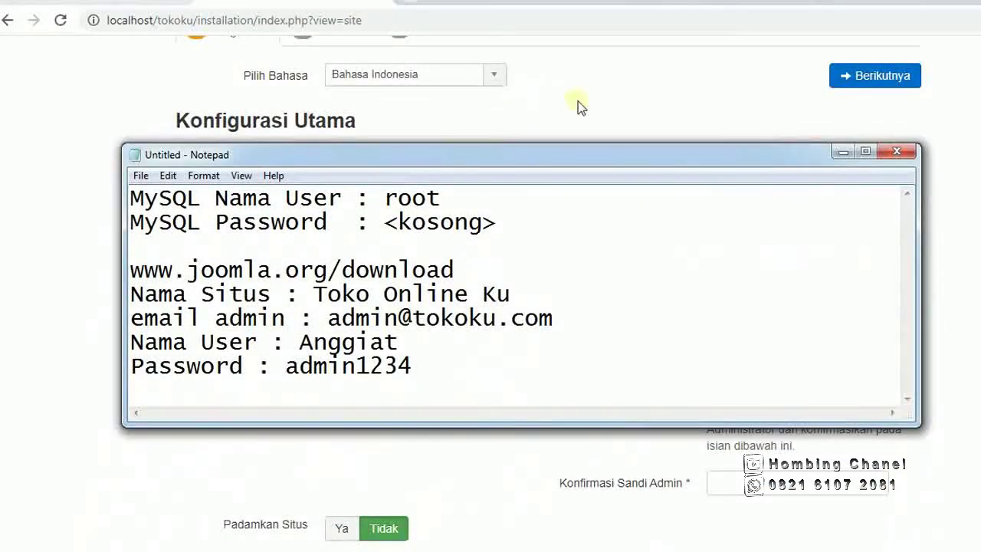
# Enter the Super User e-mail address in Email Admin, correcting the misspelled domain.
pyautogui.click(578, 101)
pyautogui.click(370, 250)
pyautogui.scroll(-1, 370, 253)
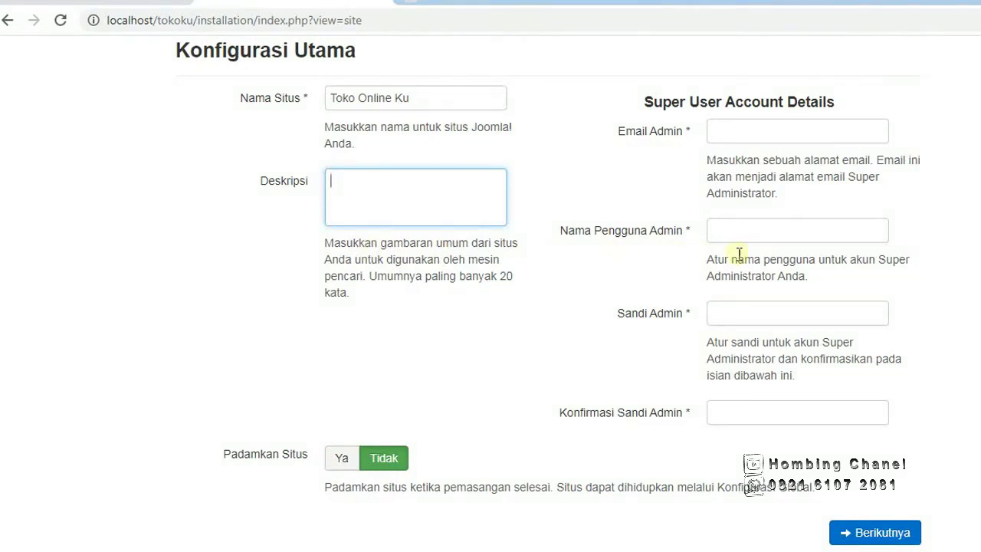
pyautogui.click(764, 131)
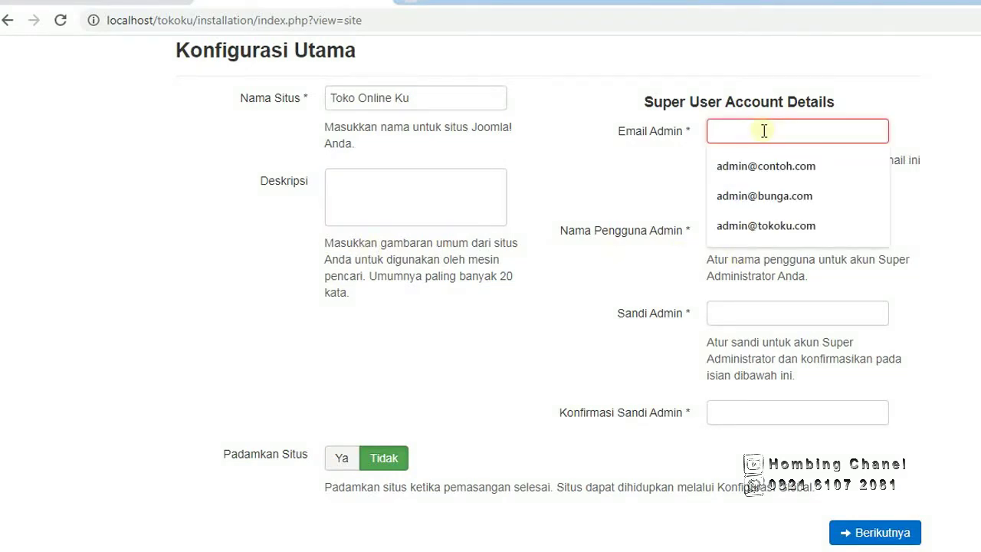
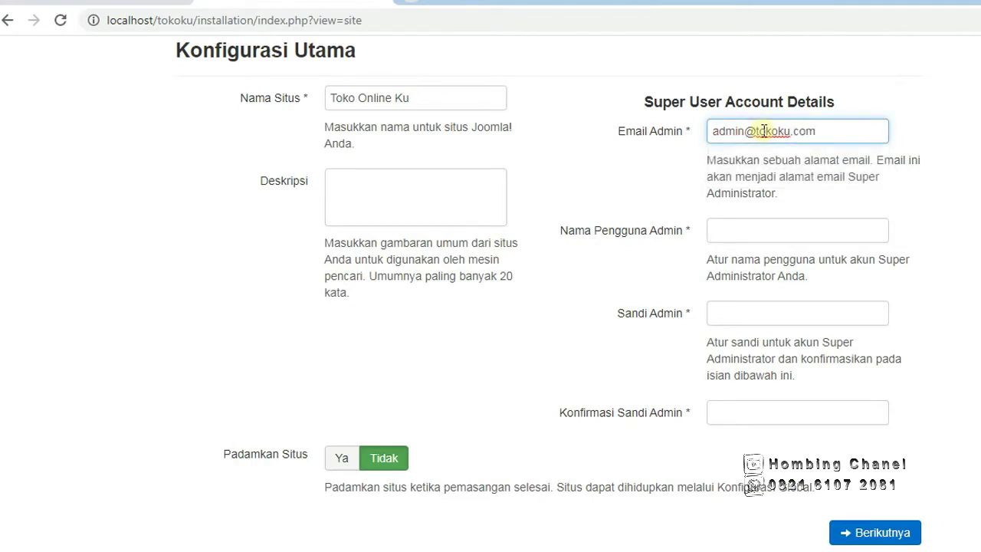
# Pick the suggested admin username and change it to lowercase in the Notepad credentials notes.
pyautogui.click(725, 231)
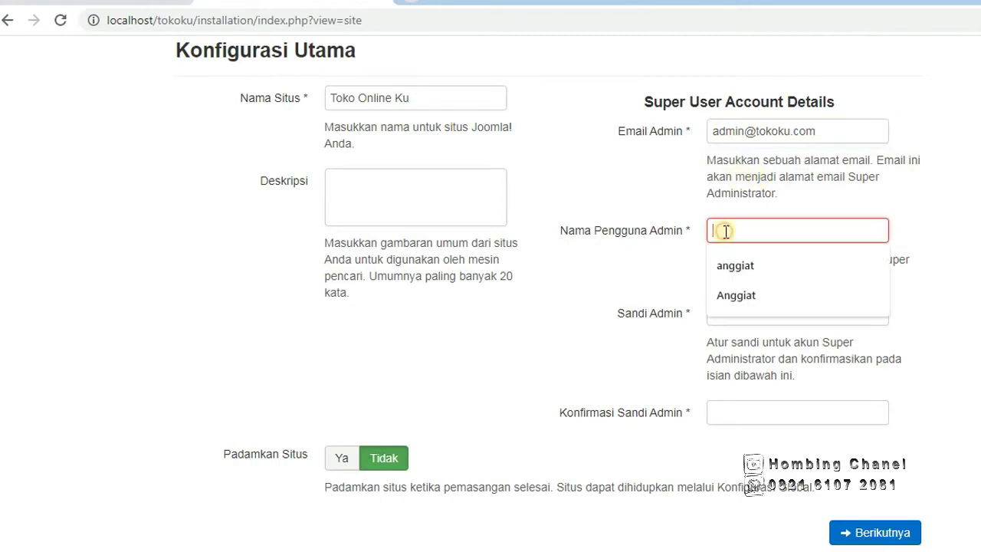
pyautogui.write('anggiat')
pyautogui.click(735, 265)
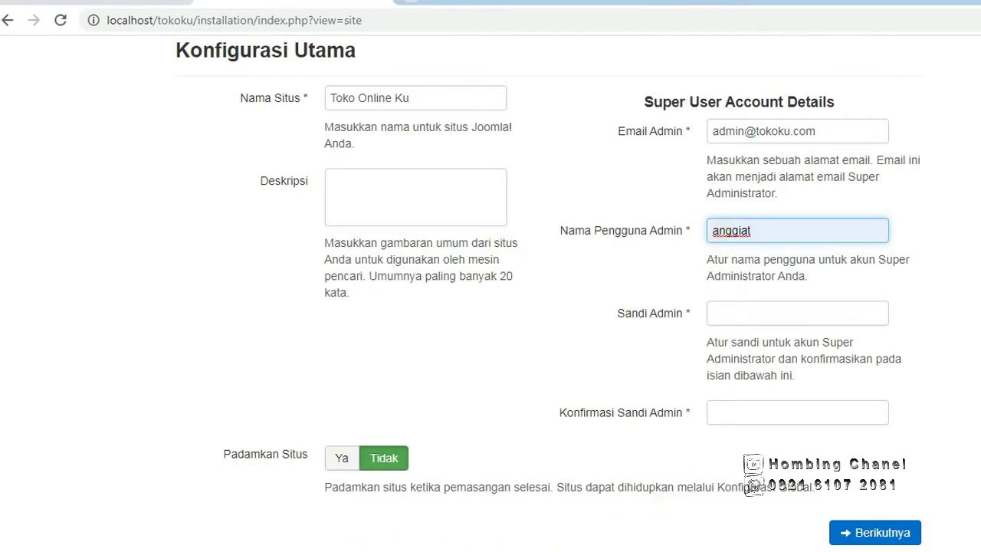
pyautogui.hotkey('alt', 'Tab')
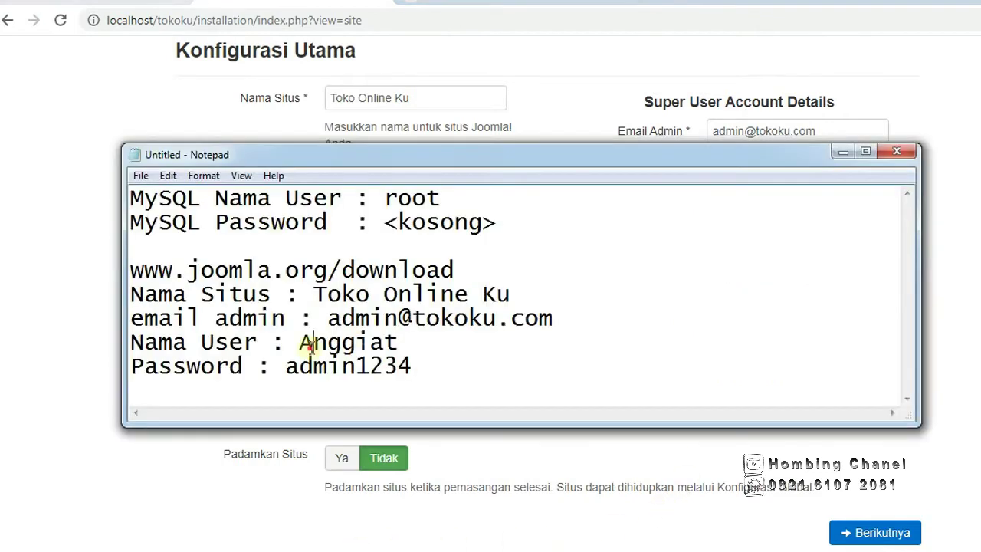
pyautogui.press('BackSpace')
pyautogui.write('a')
pyautogui.click(750, 74)
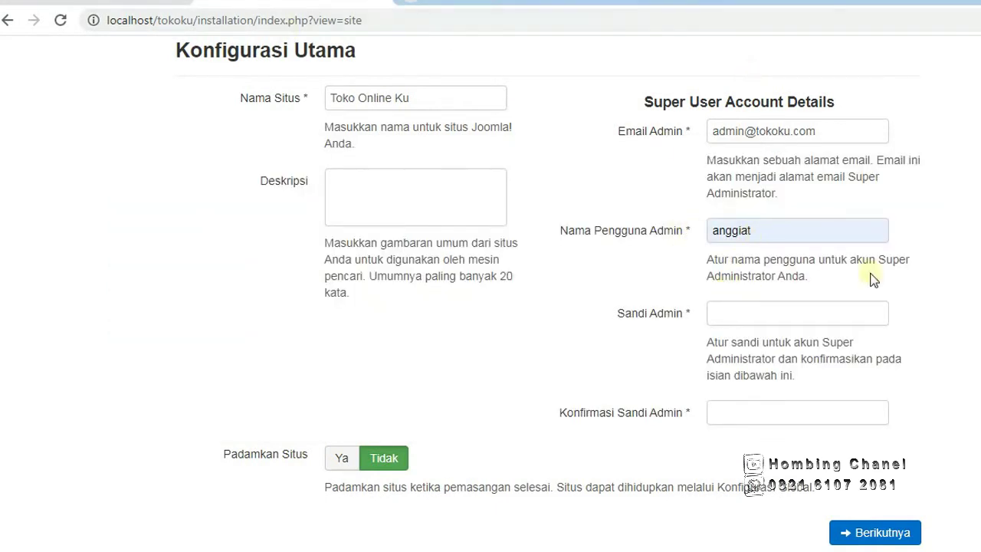
# Fill Nama Pengguna Admin with the lowercase username, enter and confirm the admin password, and continue.
pyautogui.click(759, 230)
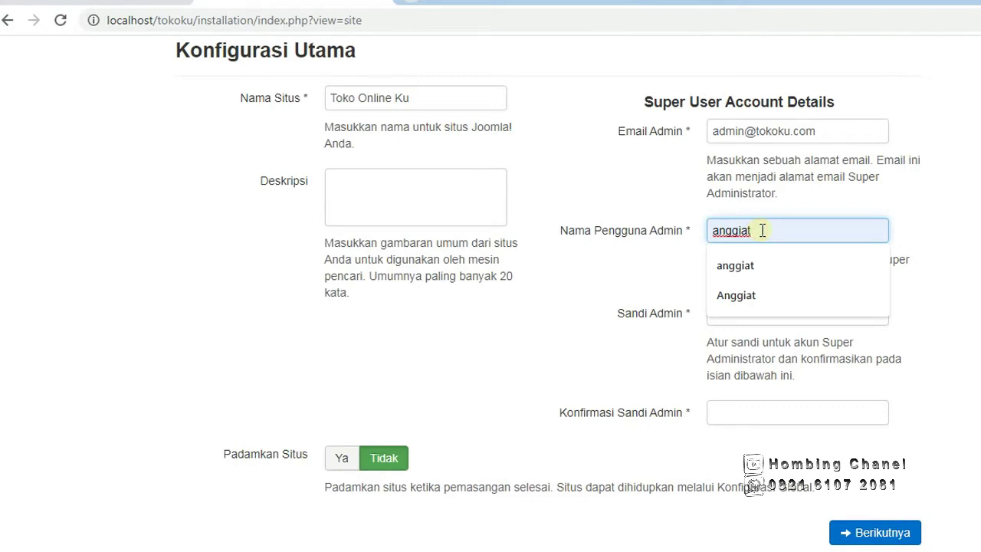
pyautogui.write('anggiat')
pyautogui.click(725, 313)
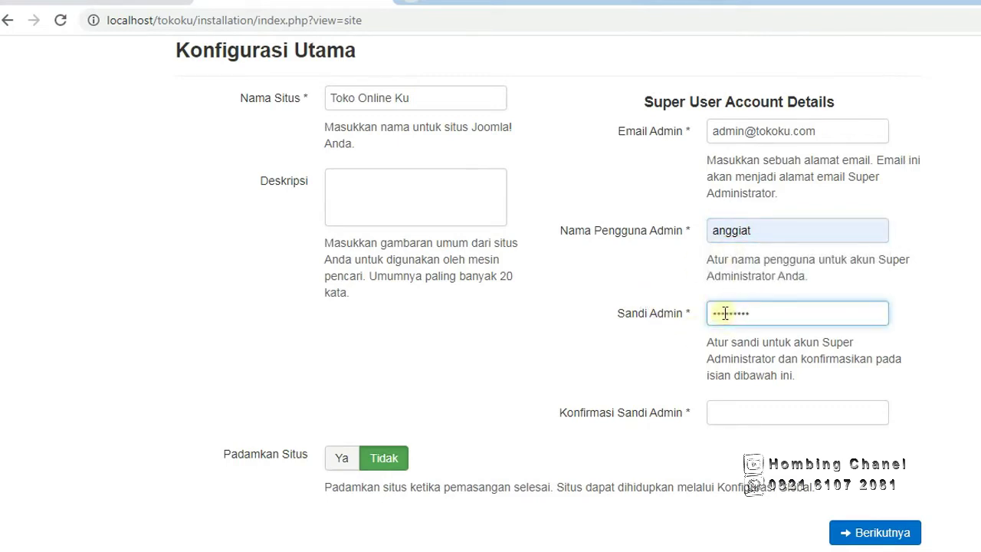
pyautogui.click(722, 412)
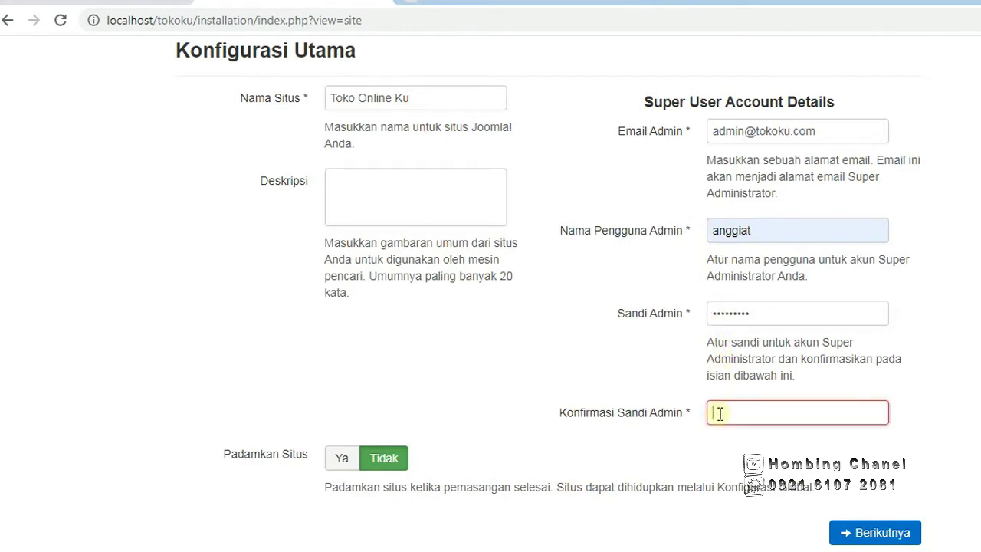
pyautogui.click(868, 536)
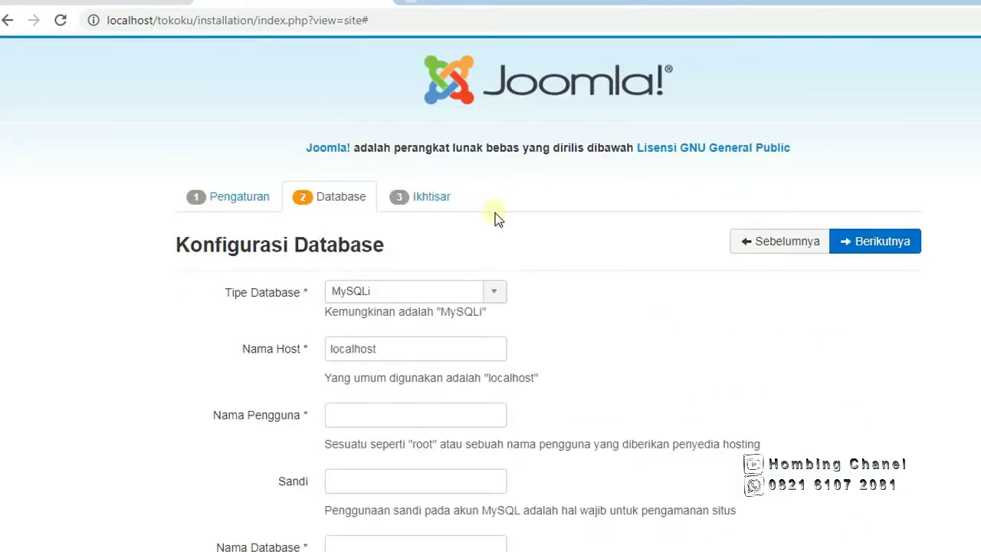
# Look over the Konfigurasi Database form and bring the credentials notes in front of it.
pyautogui.scroll(-2, 497, 218)
pyautogui.scroll(1, 496, 214)
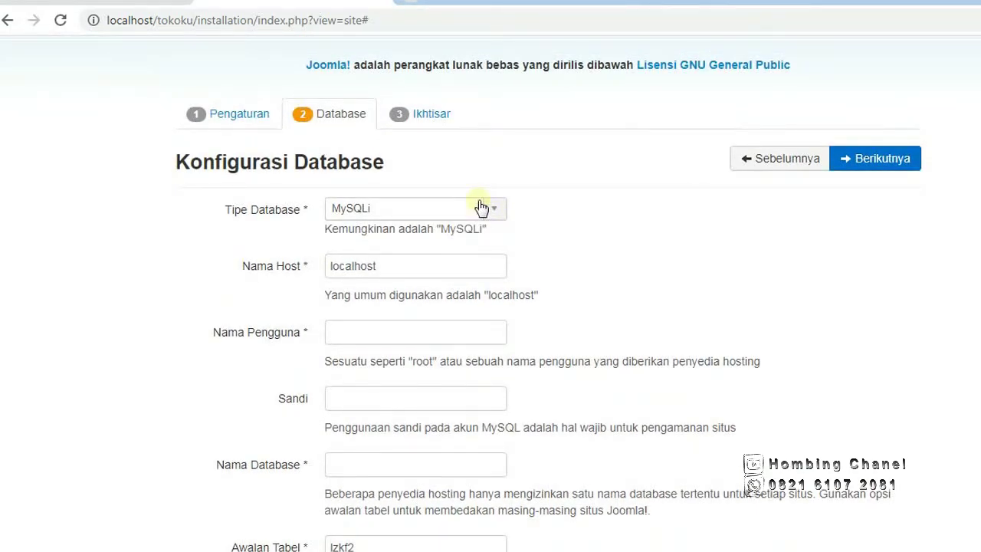
pyautogui.hotkey('alt', 'Tab')
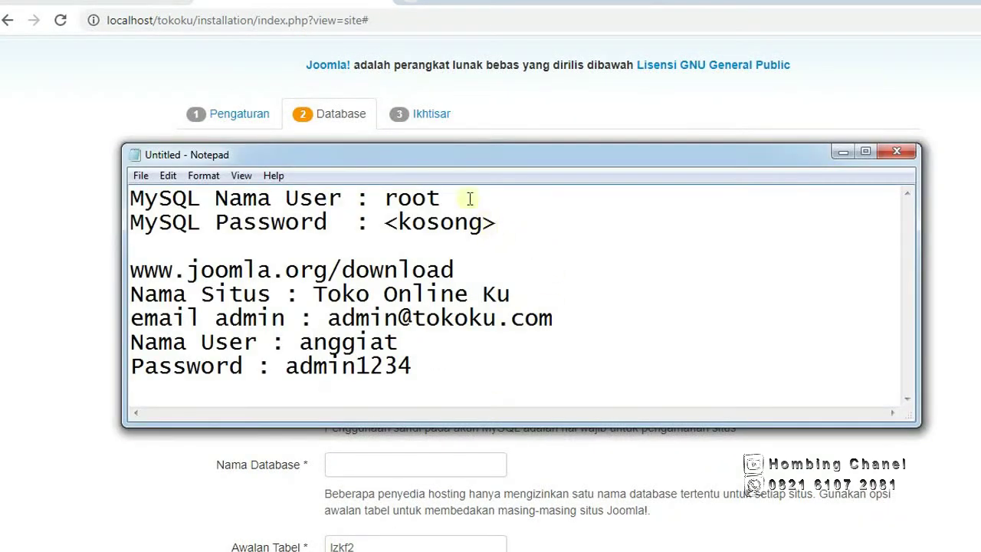
# Add a 'Nama Data base' line below the empty MySQL password in the notes.
pyautogui.moveTo(502, 155); pyautogui.dragTo(612, 201)
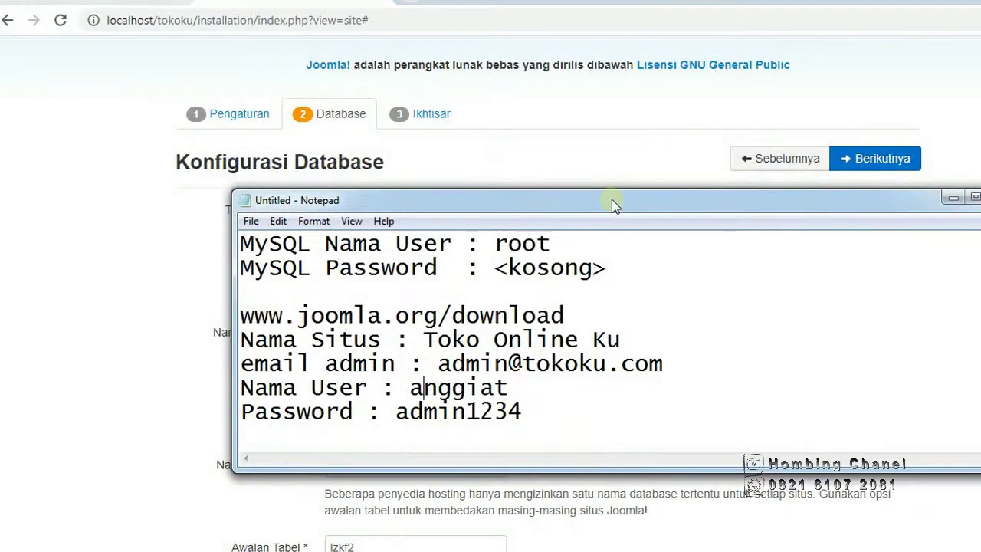
pyautogui.click(627, 280)
pyautogui.press('Return')
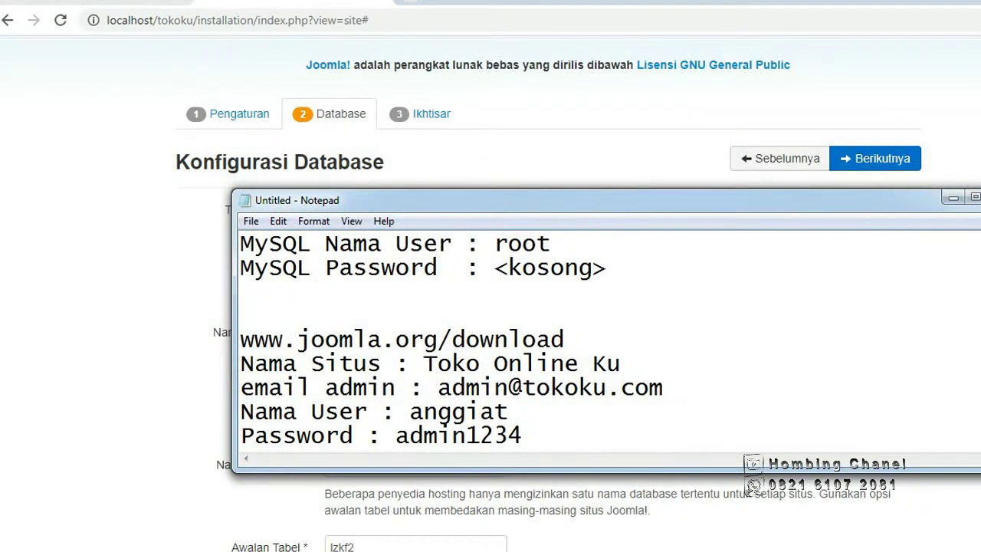
pyautogui.write('Nama D')
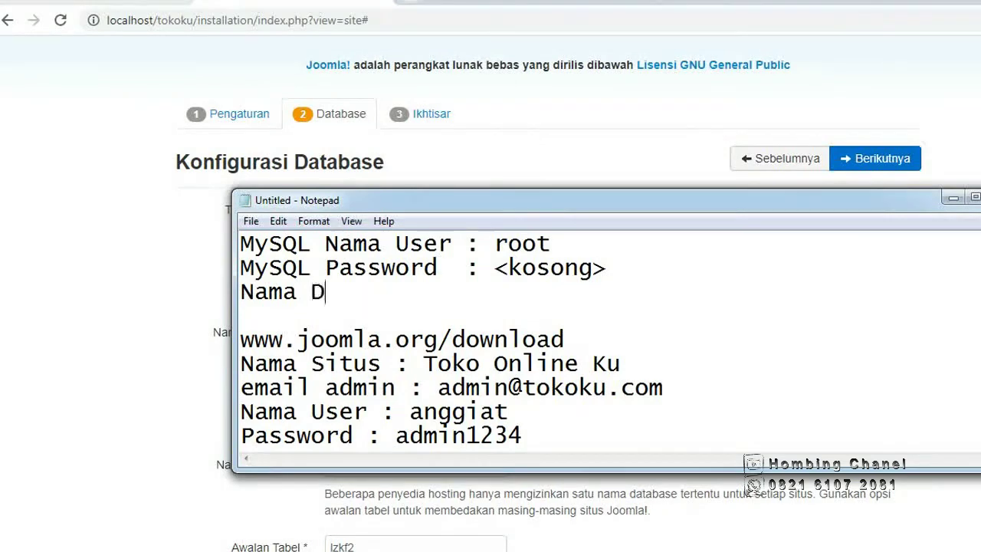
pyautogui.write('ata base')
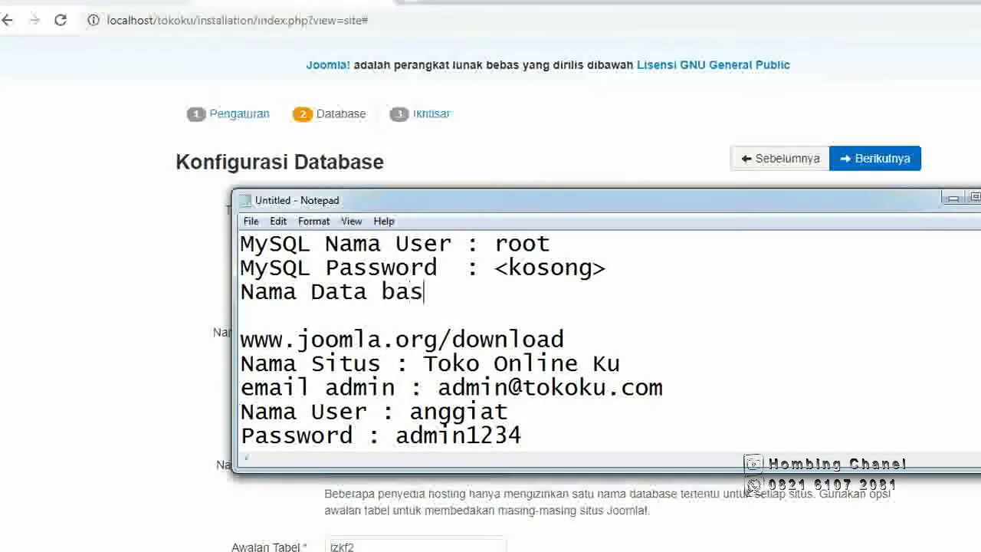
pyautogui.press('Home')
pyautogui.press('BackSpace')
pyautogui.press('BackSpace')
pyautogui.press('BackSpace')
pyautogui.press('BackSpace')
pyautogui.press('BackSpace')
pyautogui.press('BackSpace')
pyautogui.press('BackSpace')
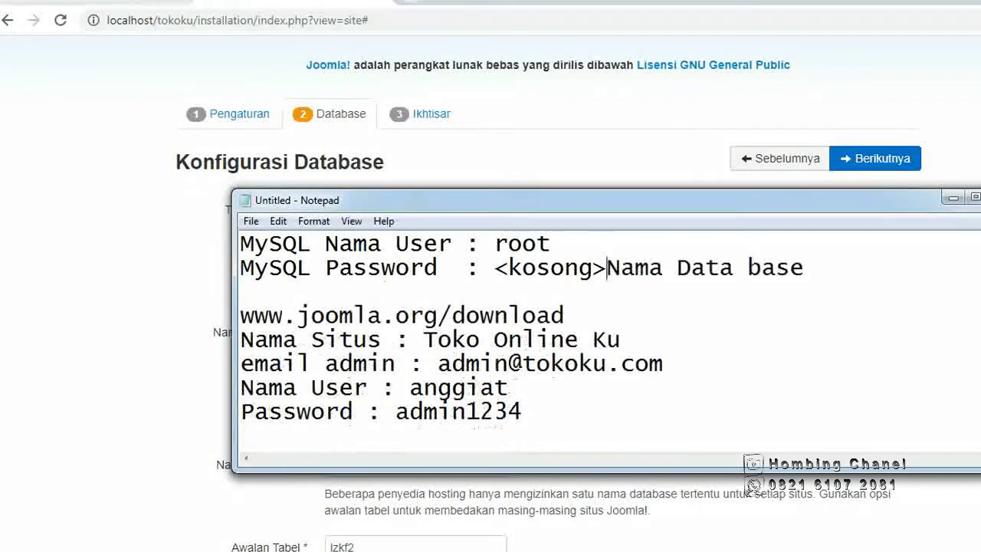
pyautogui.hotkey('ctrl', 'z')
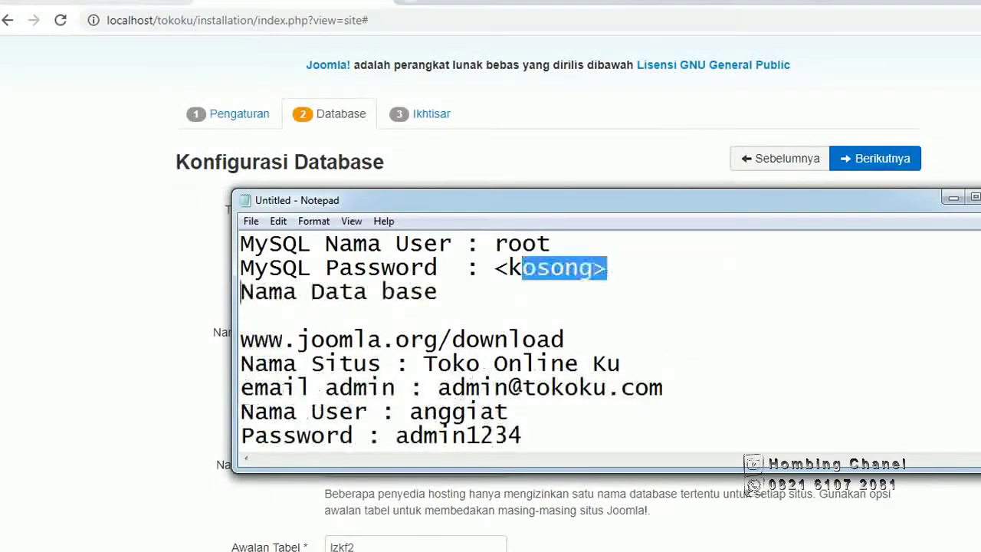
# Correct the line to 'Nama Database : tokoku' and return to the Joomla installer.
pyautogui.press('Right')
pyautogui.press('Right')
pyautogui.press('Right')
pyautogui.press('Right')
pyautogui.press('Right')
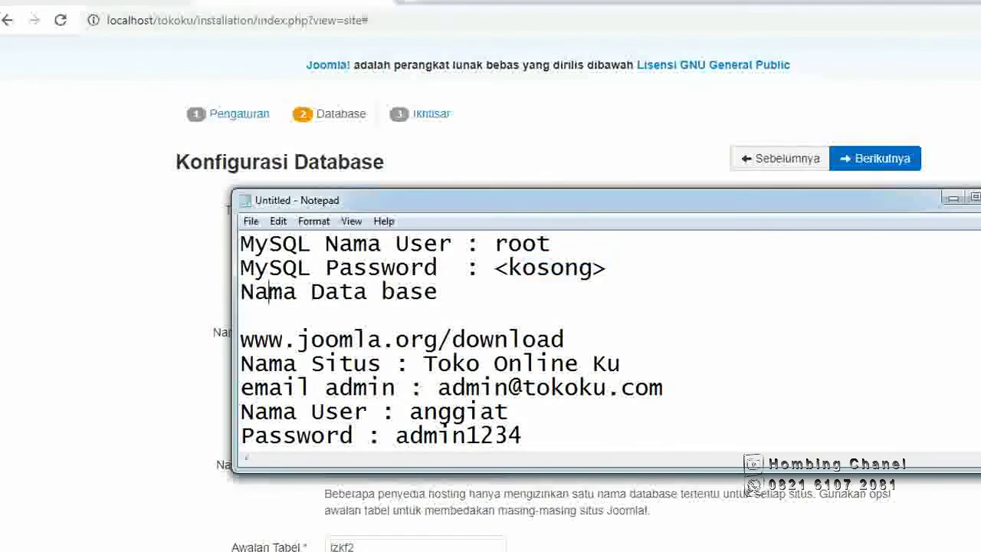
pyautogui.press('Right')
pyautogui.press('Right')
pyautogui.press('Right')
pyautogui.press('Right')
pyautogui.press('Right')
pyautogui.press('BackSpace')
pyautogui.press('BackSpace')
pyautogui.write('a')
pyautogui.press('End')
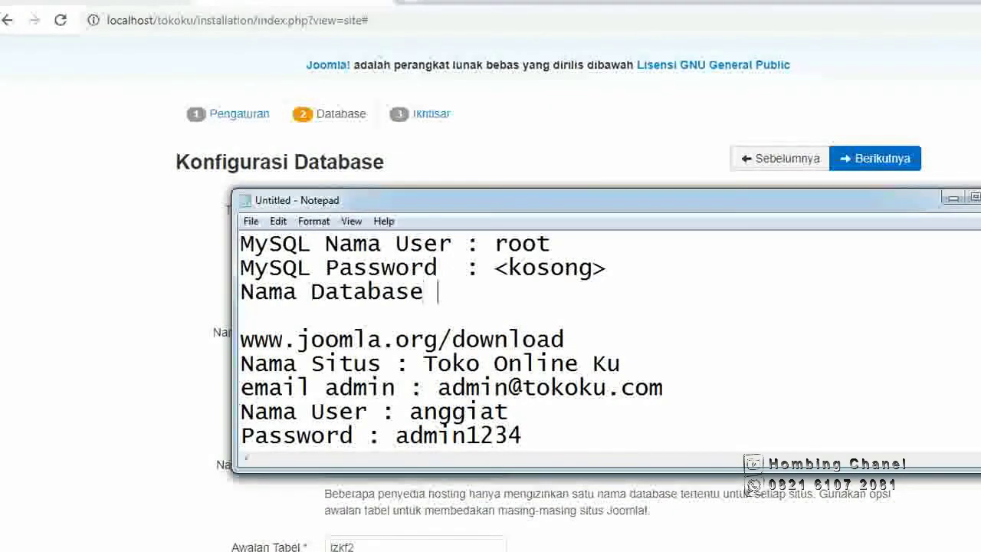
pyautogui.press('Down')
pyautogui.write('Database   ')
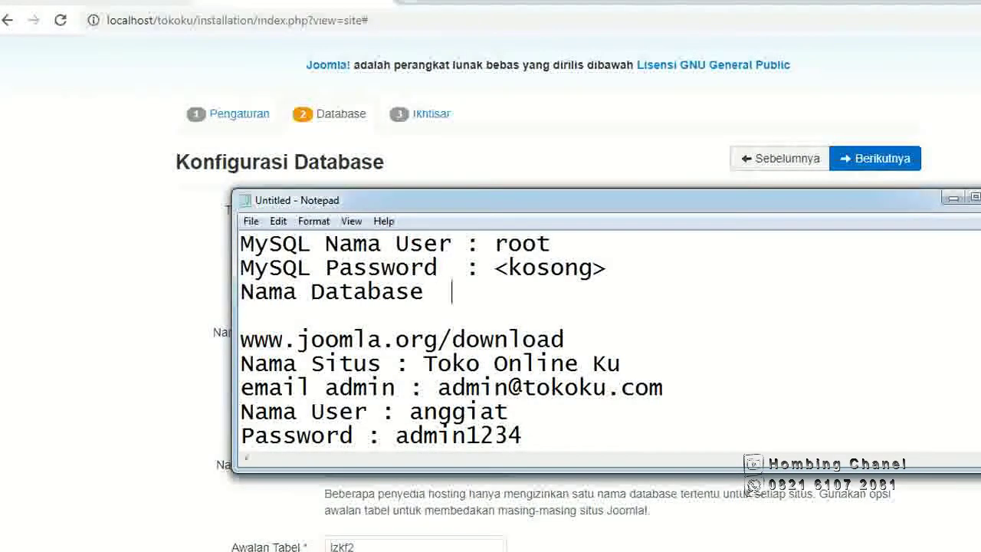
pyautogui.write(': t')
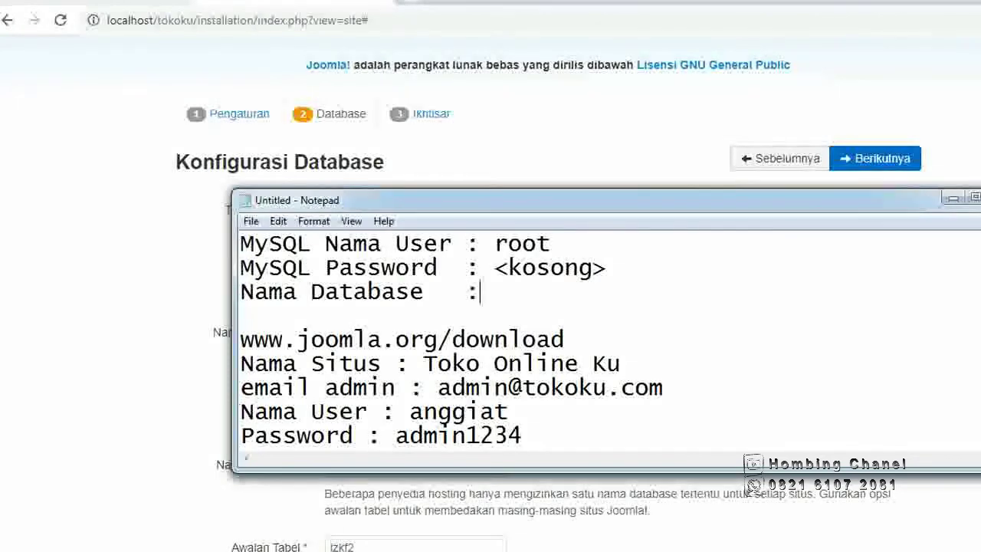
pyautogui.write('okoku')
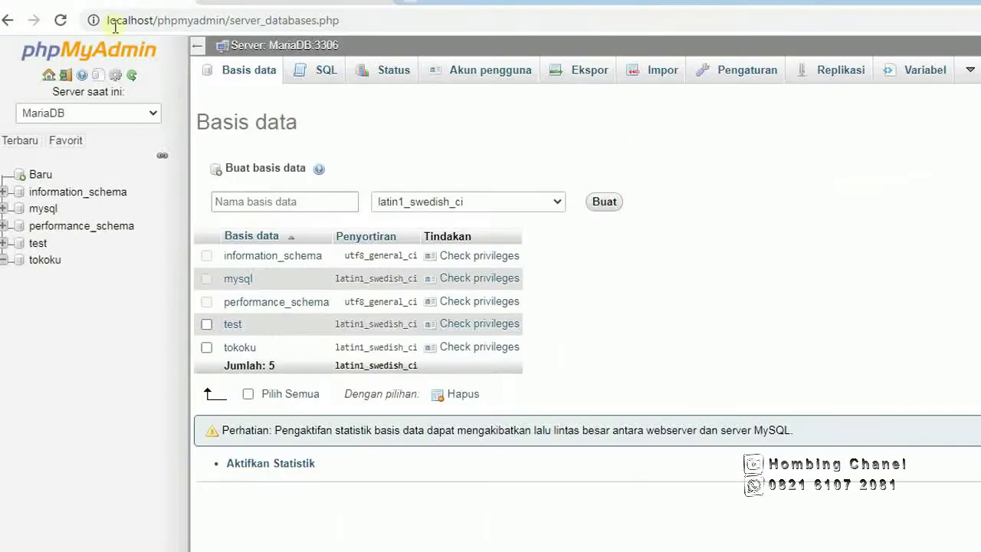
pyautogui.click(303, 3)
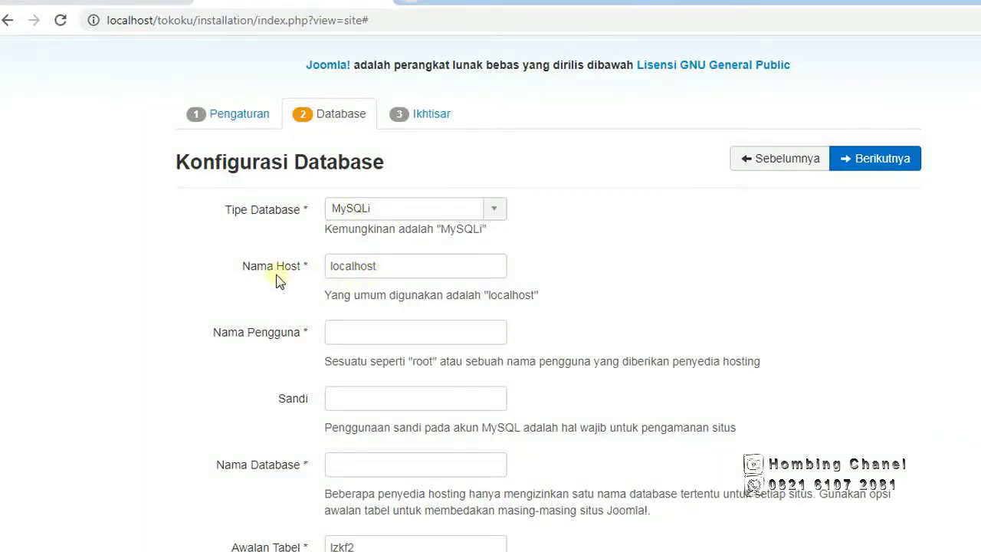
# Set the database user to root, leave the password empty, and name the database tokoku.
pyautogui.click(370, 331)
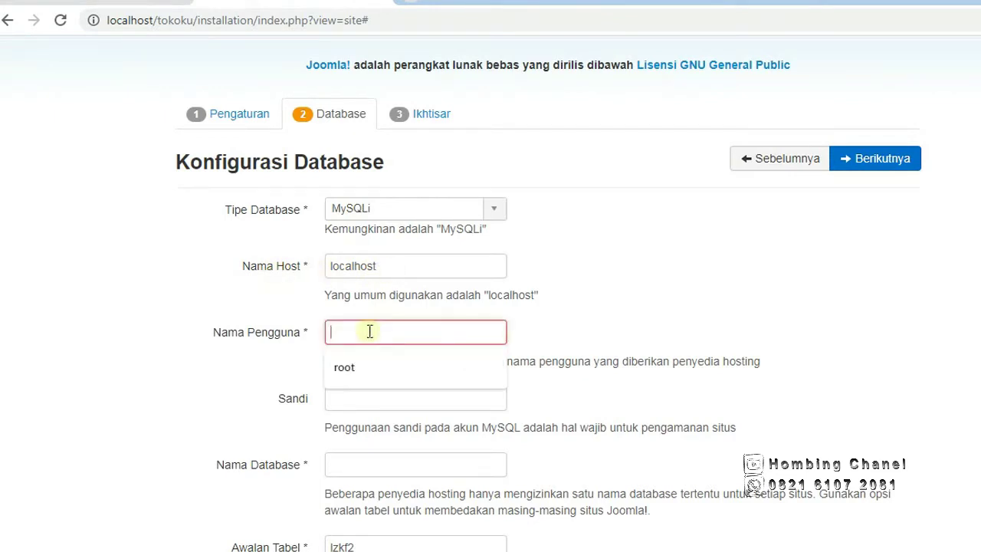
pyautogui.press('Down')
pyautogui.press('Return')
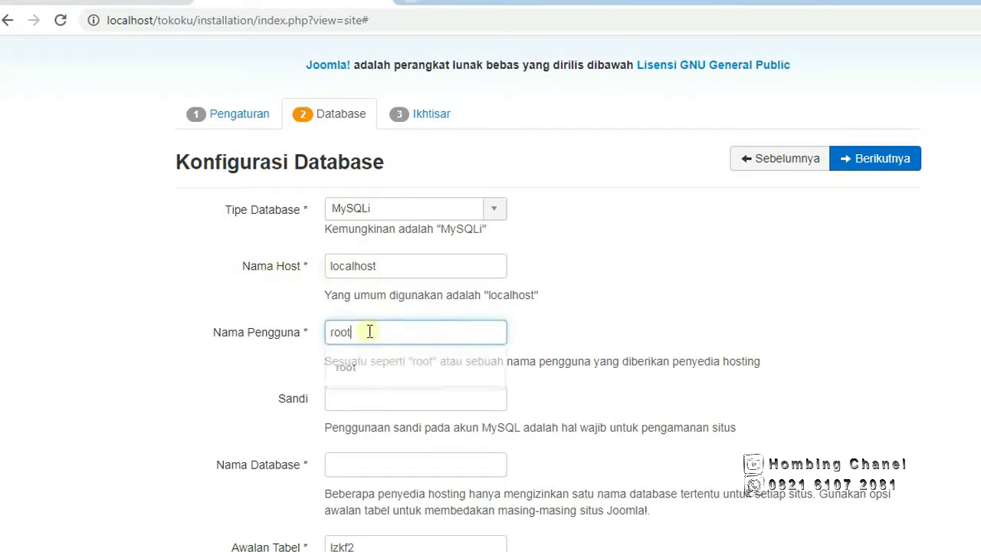
pyautogui.click(346, 395)
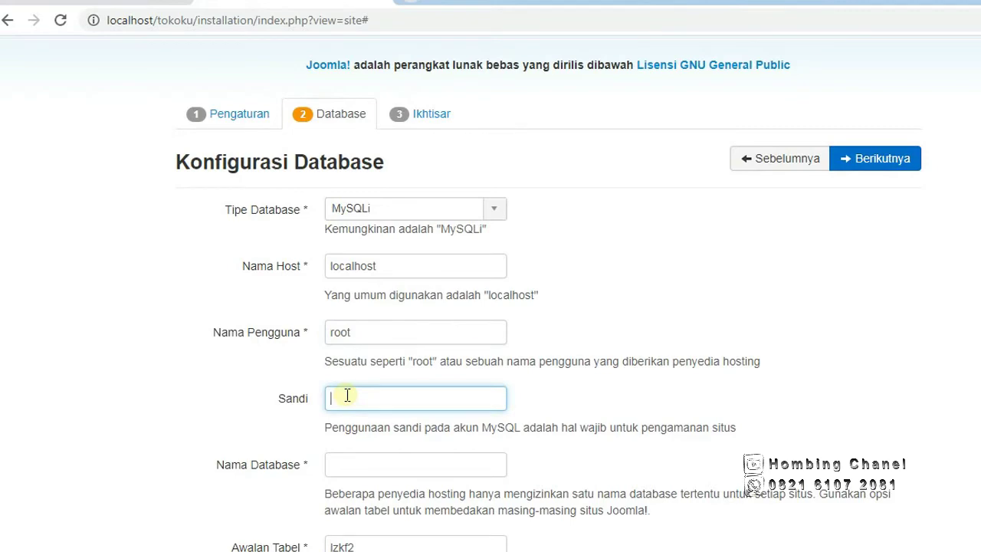
pyautogui.scroll(-2, 347, 395)
pyautogui.click(345, 298)
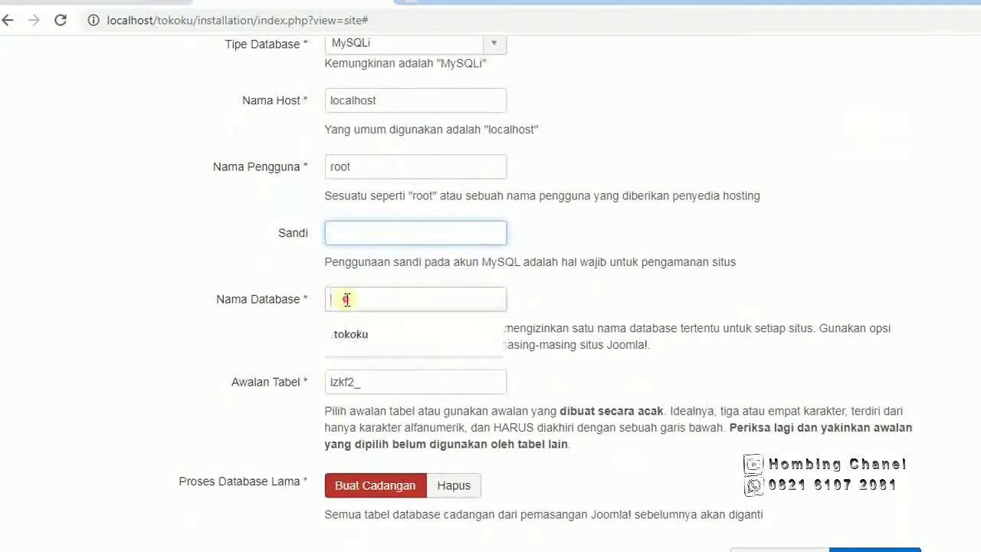
pyautogui.write('t')
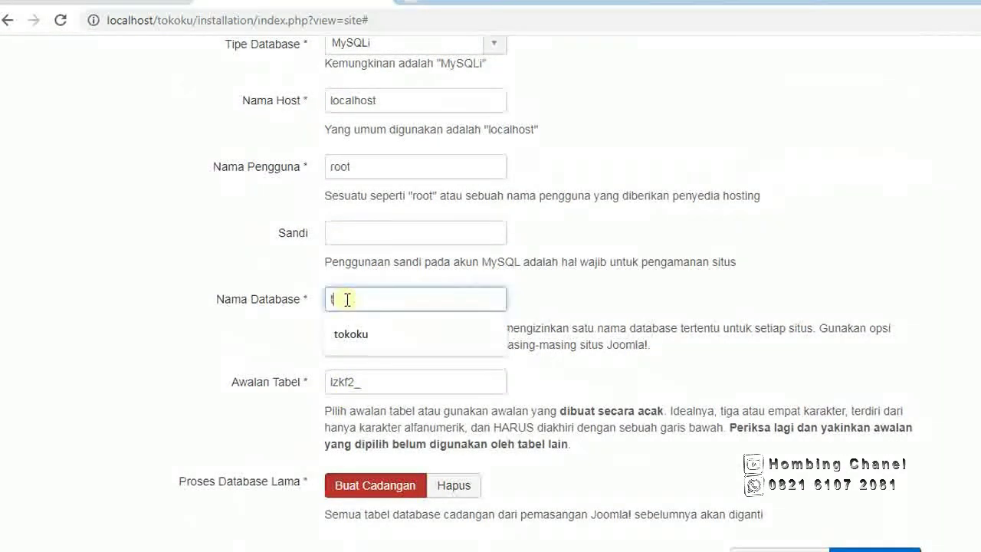
pyautogui.write('okoku')
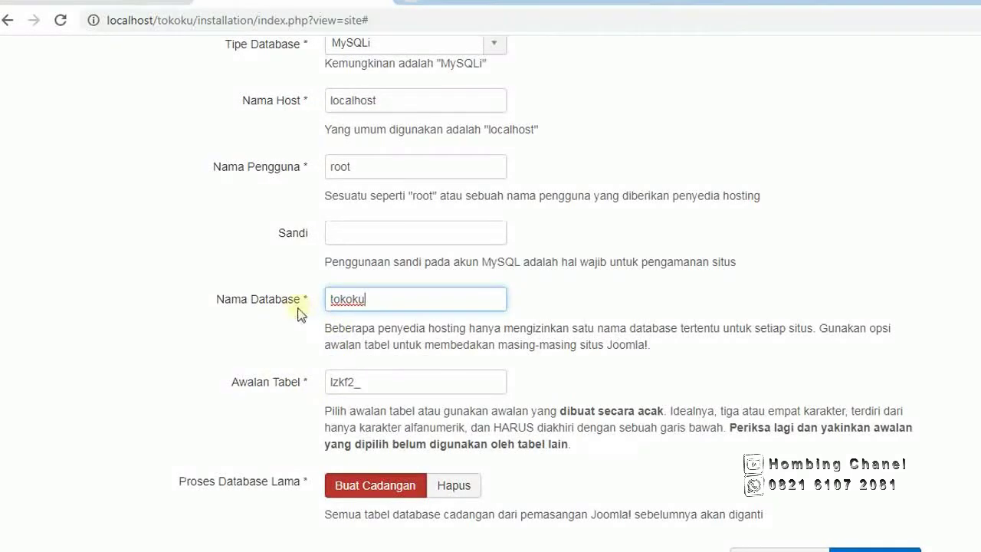
# Check the database values against the notes and confirm the lzkf2_ table prefix.
pyautogui.scroll(1, 299, 315)
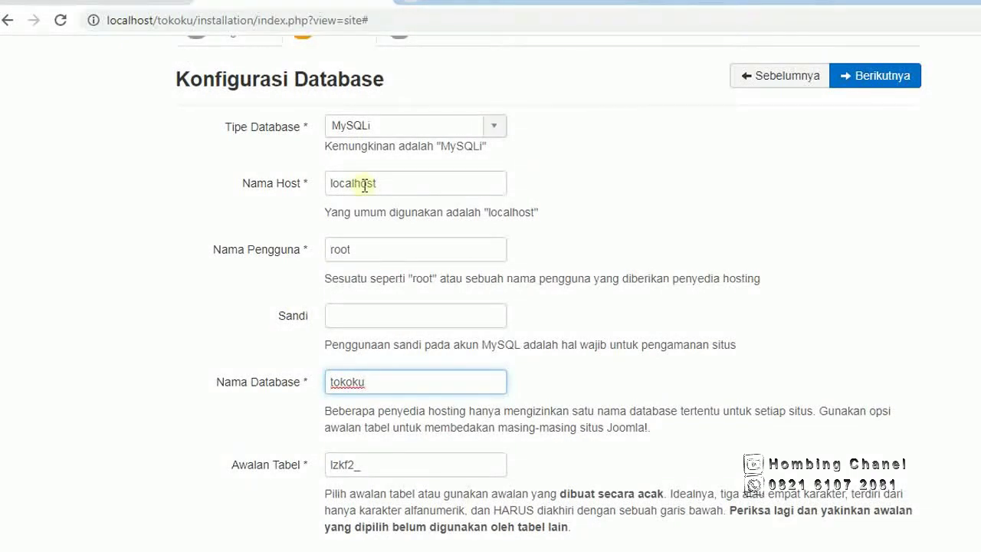
pyautogui.click(359, 252)
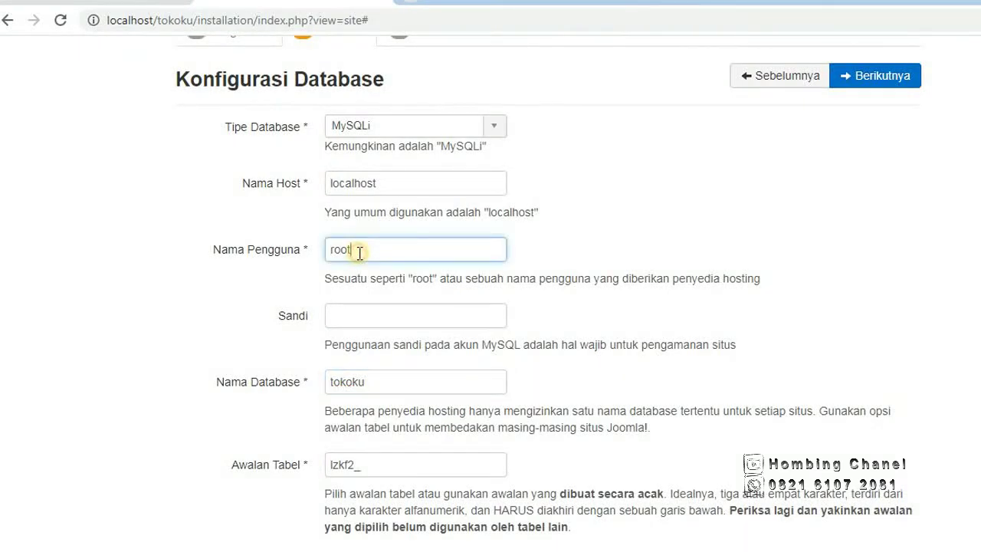
pyautogui.click(332, 321)
pyautogui.hotkey('alt', 'Tab')
pyautogui.moveTo(830, 168); pyautogui.dragTo(972, 76)
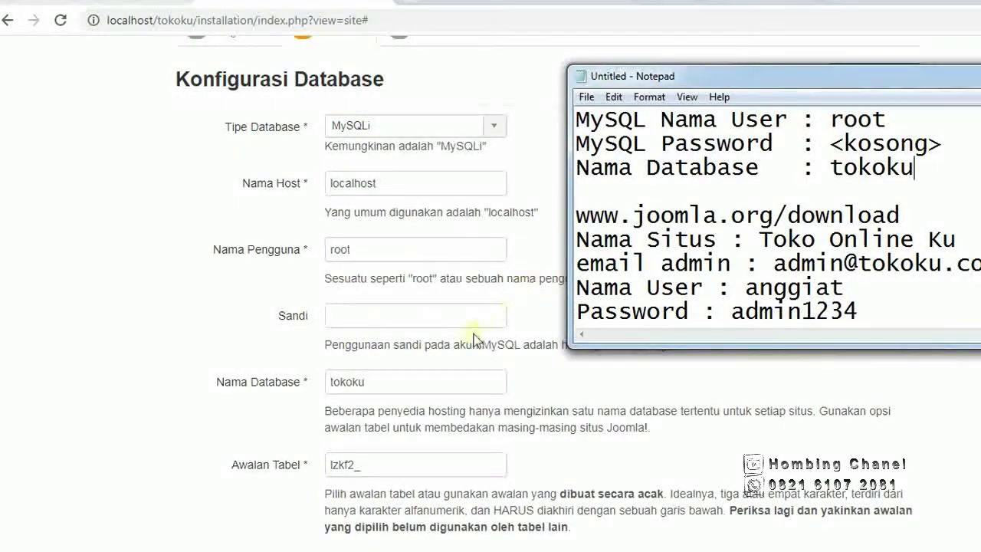
pyautogui.click(454, 384)
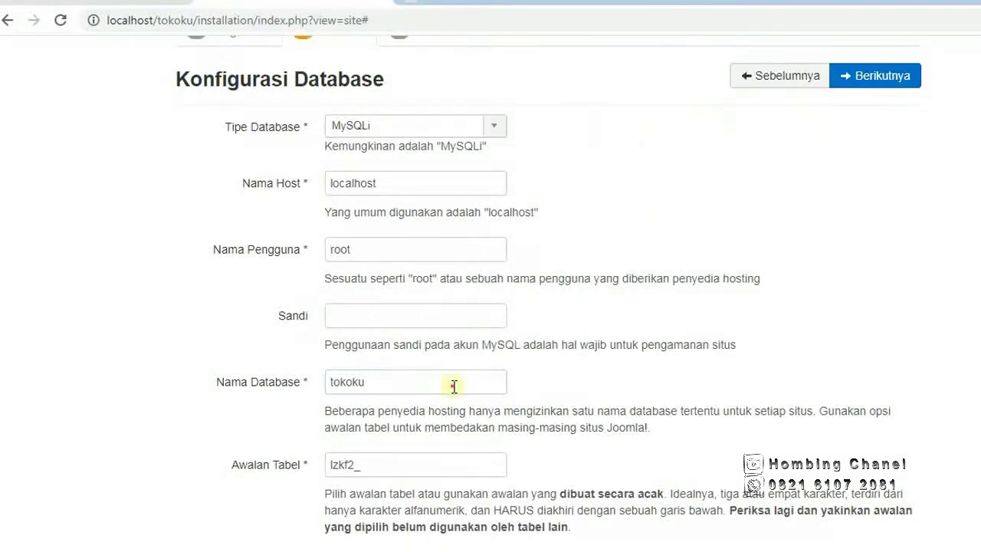
pyautogui.scroll(-1, 455, 386)
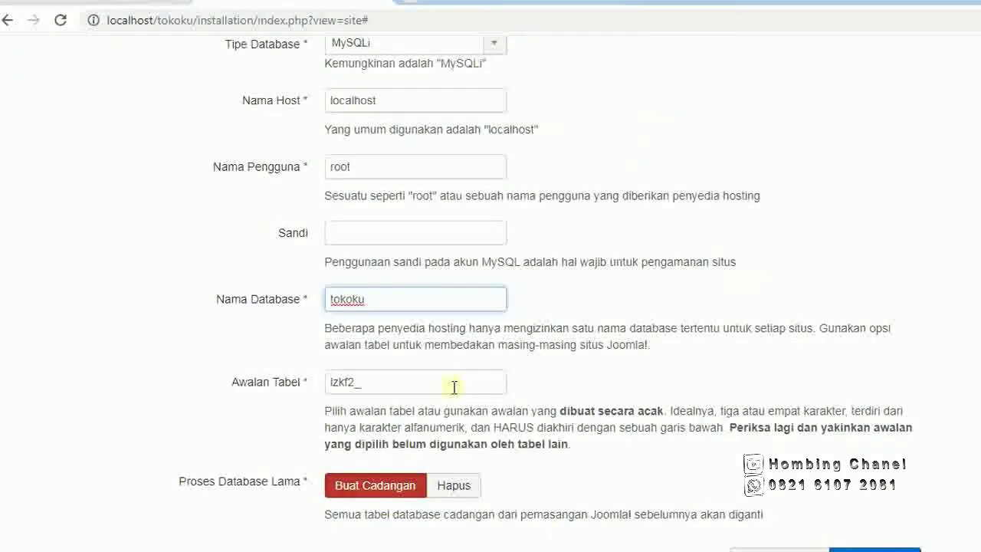
pyautogui.scroll(3, 448, 375)
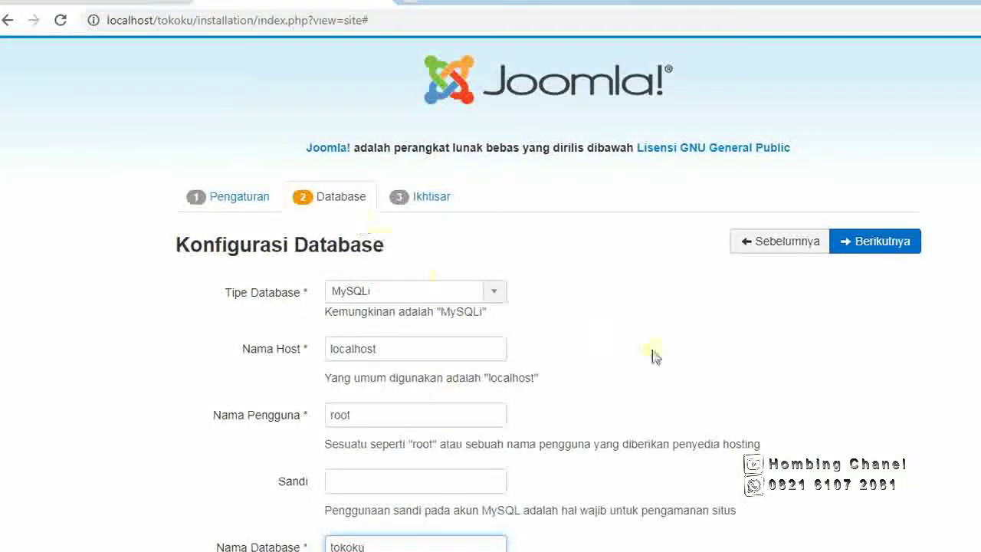
pyautogui.scroll(-2, 659, 354)
pyautogui.scroll(-1, 660, 354)
pyautogui.scroll(3, 658, 354)
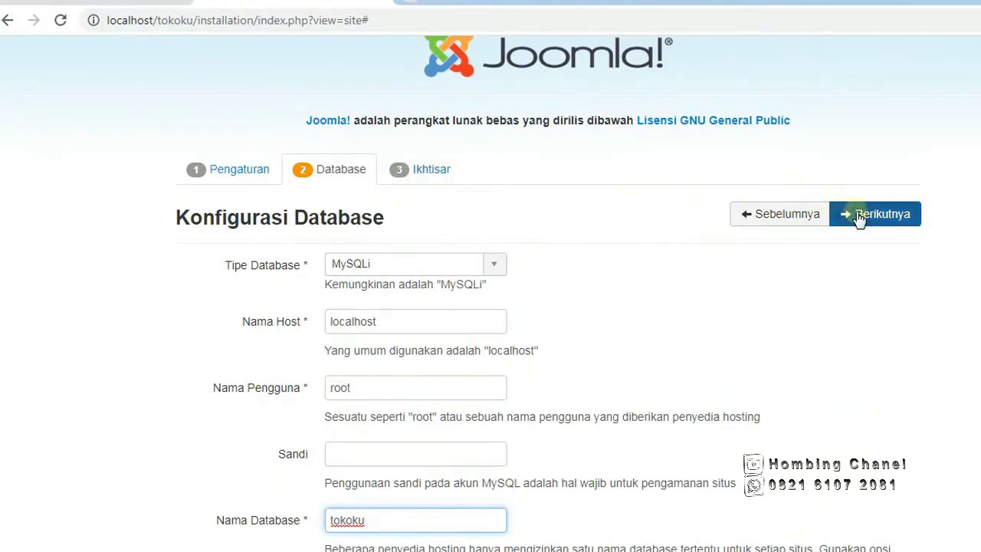
# Review the Ikhtisar summary and pre-installation checks, then install Joomla with Pasang.
pyautogui.click(858, 218)
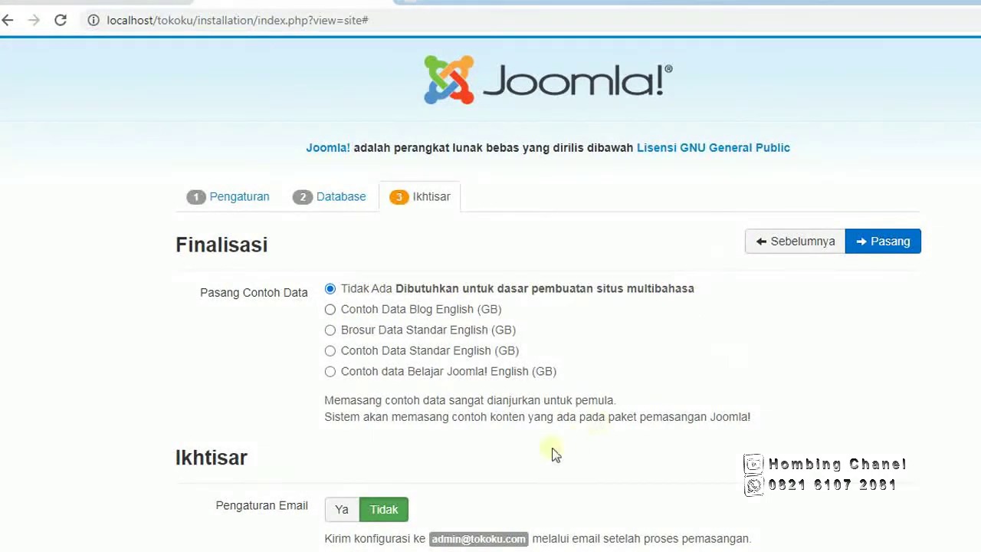
pyautogui.scroll(-2, 546, 453)
pyautogui.scroll(-3, 539, 453)
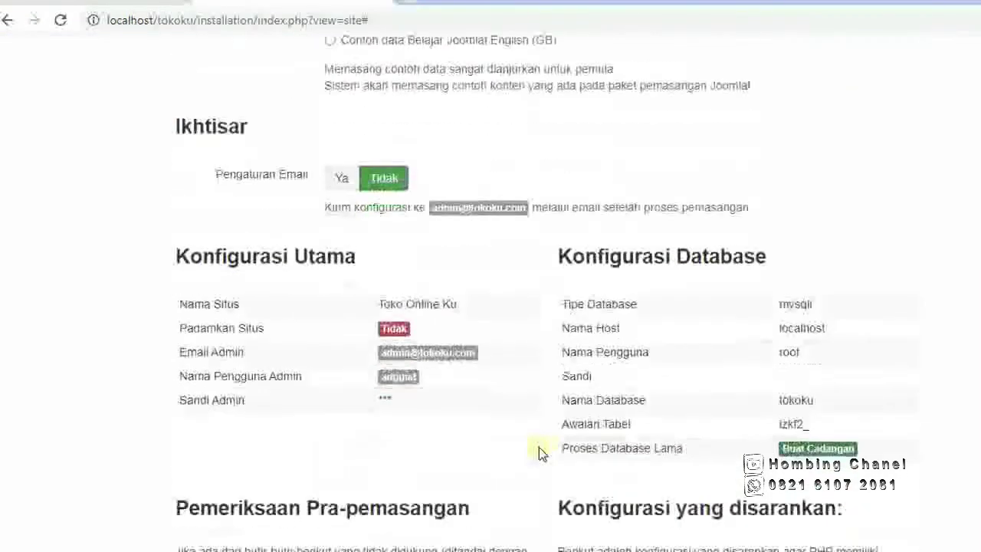
pyautogui.scroll(-1, 539, 453)
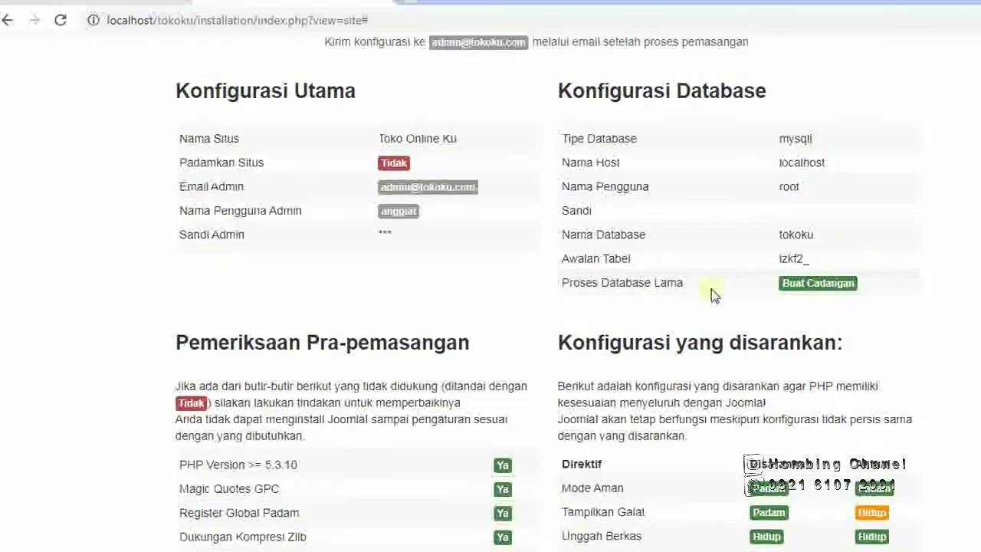
pyautogui.scroll(5, 711, 295)
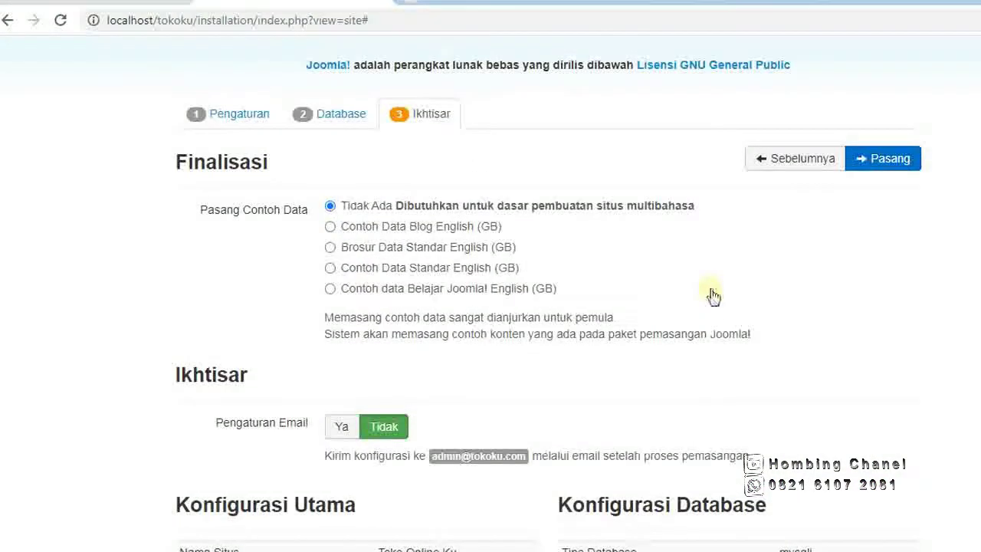
pyautogui.scroll(-4, 712, 296)
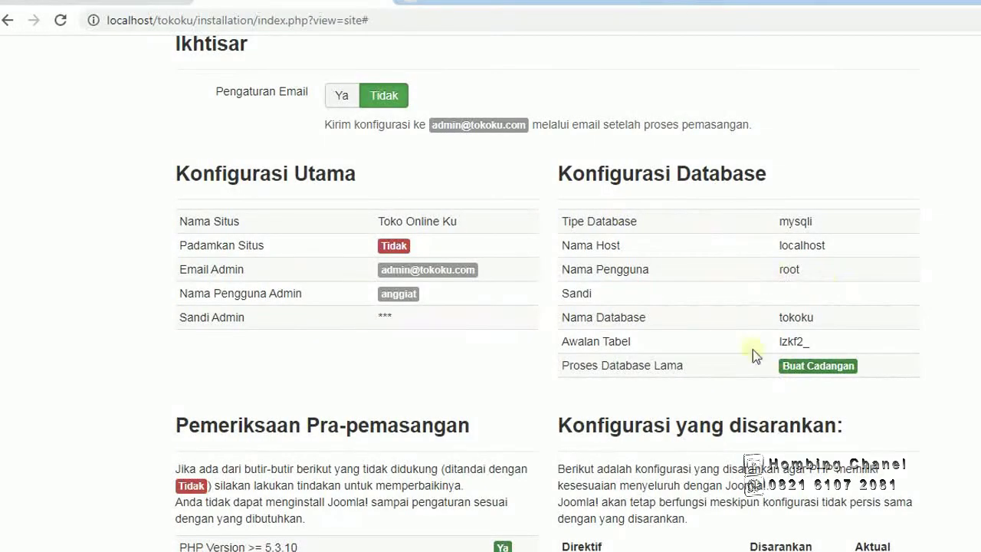
pyautogui.scroll(-3, 746, 325)
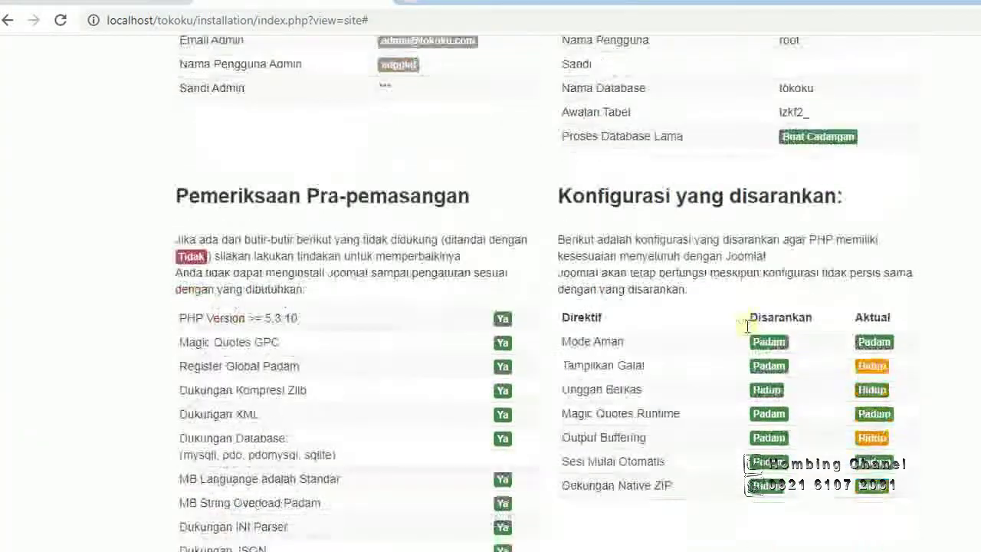
pyautogui.scroll(-1, 747, 326)
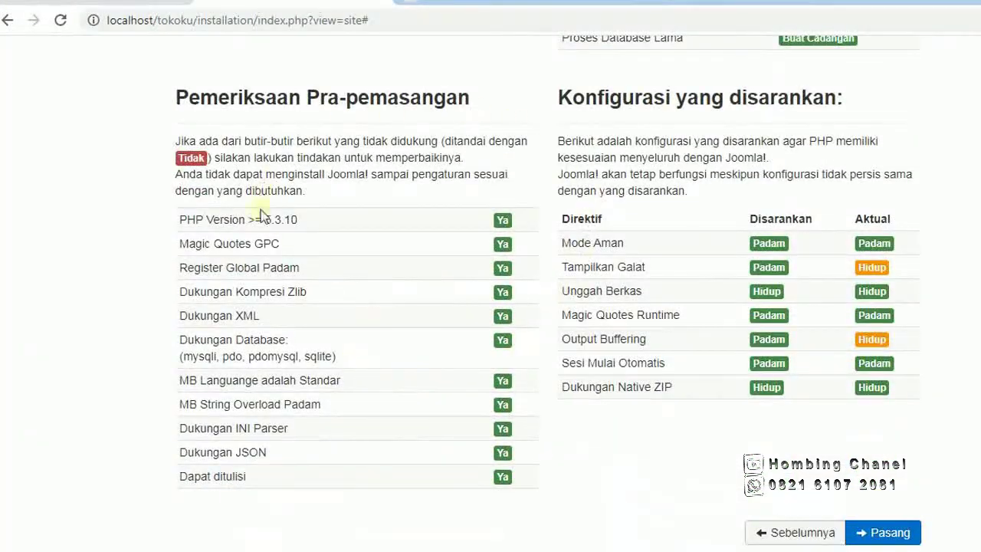
pyautogui.scroll(4, 699, 217)
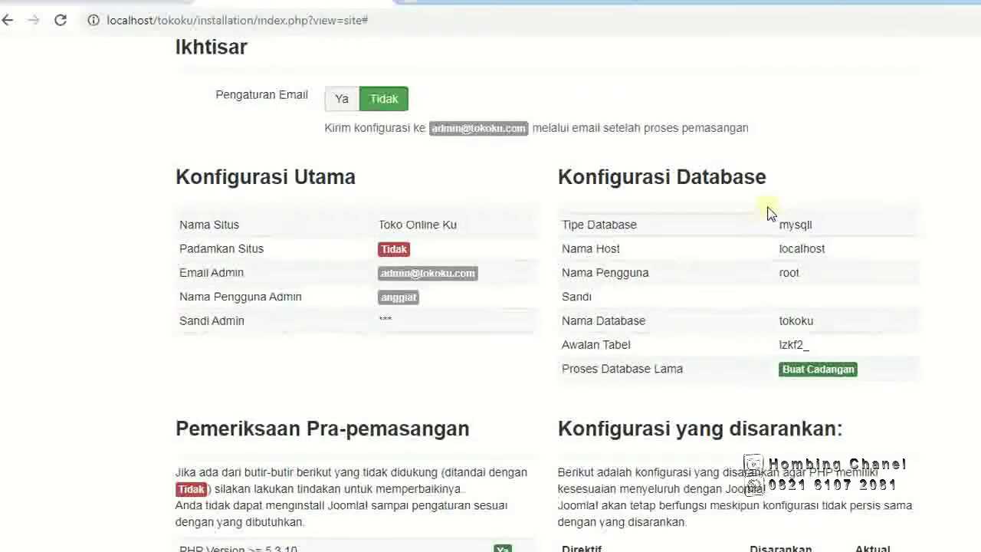
pyautogui.scroll(2, 770, 213)
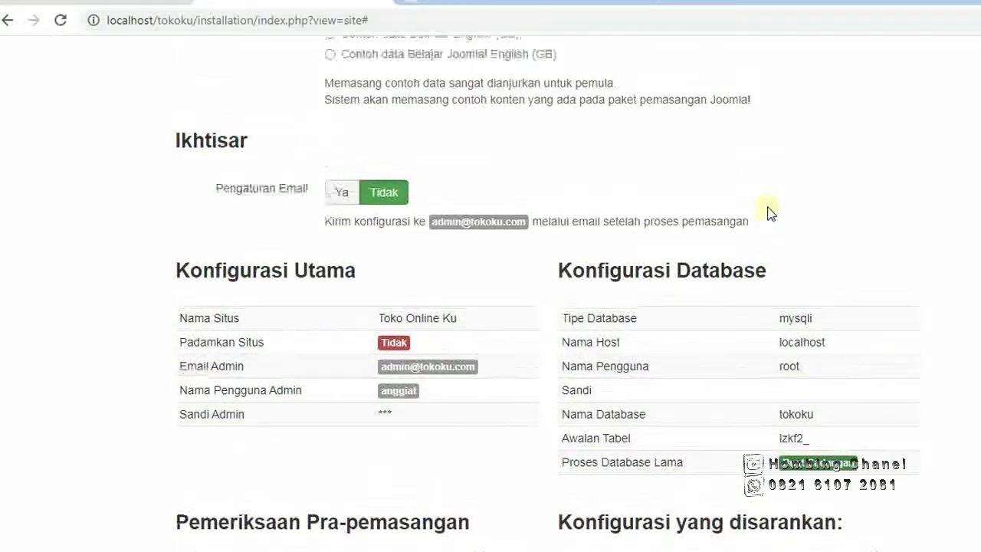
pyautogui.scroll(-6, 770, 213)
pyautogui.scroll(1, 769, 149)
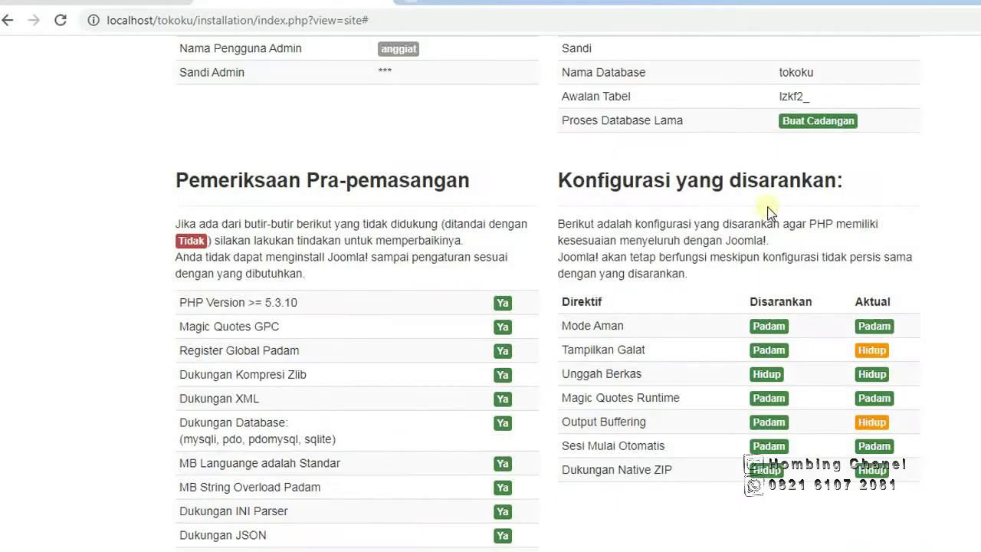
pyautogui.scroll(-1, 770, 213)
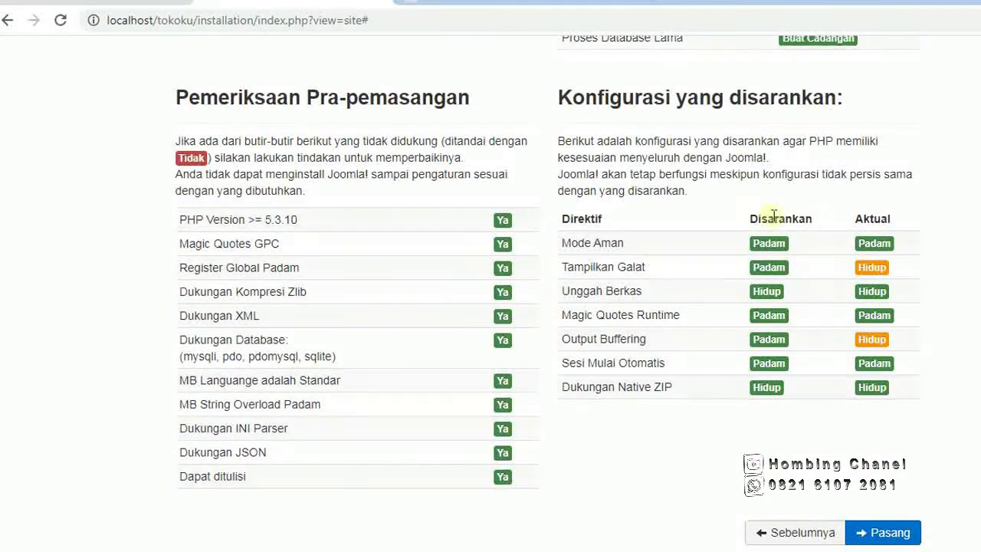
pyautogui.click(883, 532)
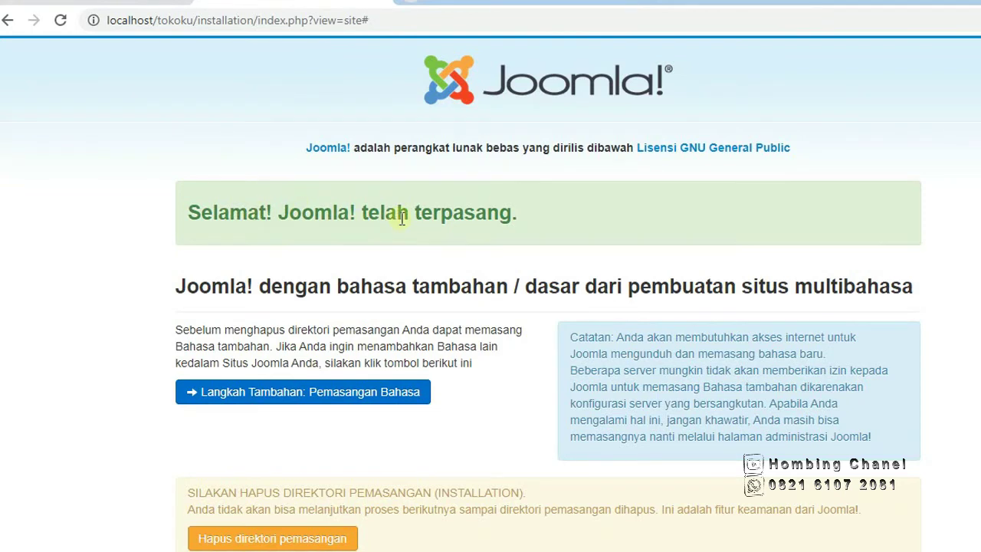
# Remove the installation directory from the 'Selamat! Joomla! telah terpasang' page.
pyautogui.scroll(-1, 401, 217)
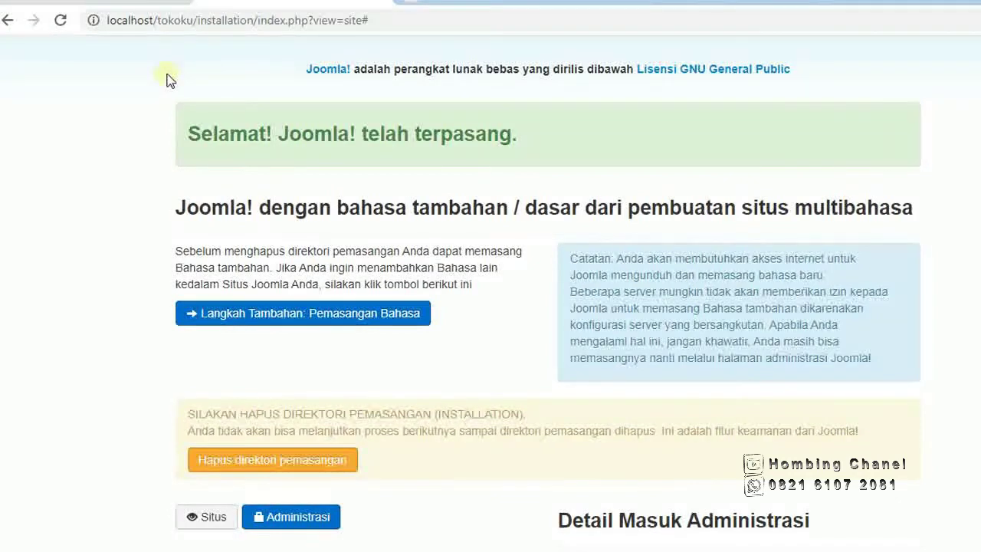
pyautogui.click(269, 464)
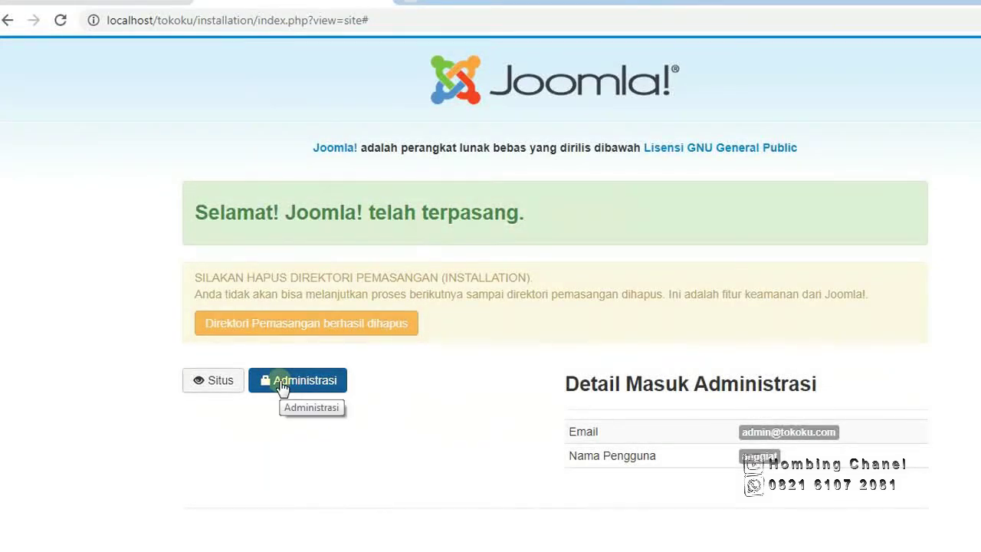
# Open the administrator login at localhost/tokoku/administrator via the Administrasi button.
pyautogui.click(282, 388)
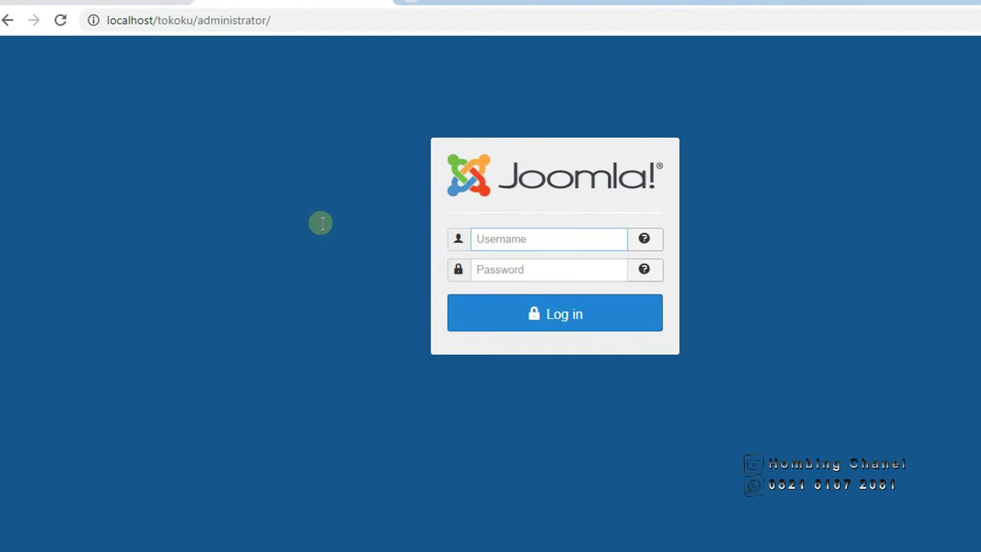
# Log in to the Joomla administrator with the saved admin username and its password.
pyautogui.click(492, 241)
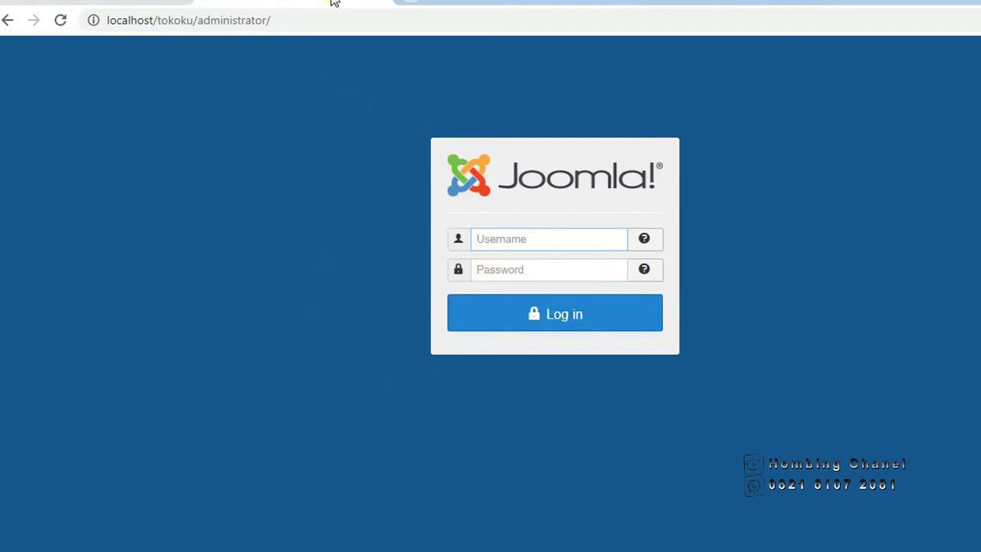
pyautogui.click(480, 243)
pyautogui.click(488, 282)
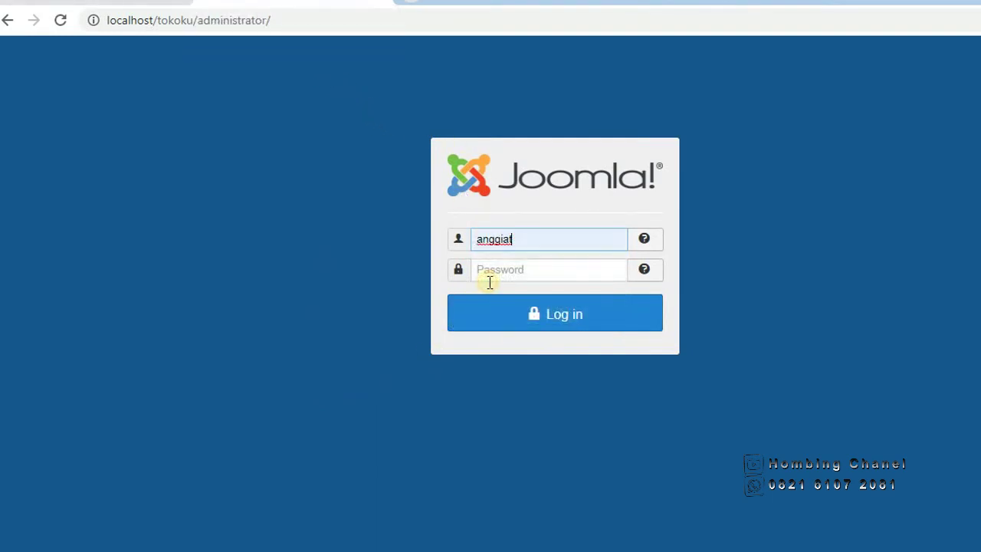
pyautogui.click(538, 238)
pyautogui.click(529, 270)
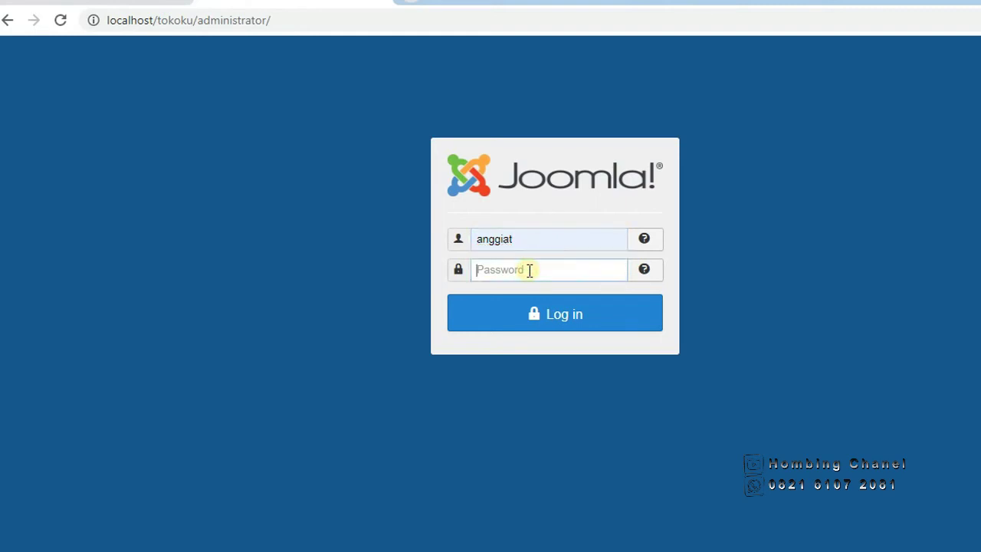
pyautogui.write('••••••••')
pyautogui.click(529, 313)
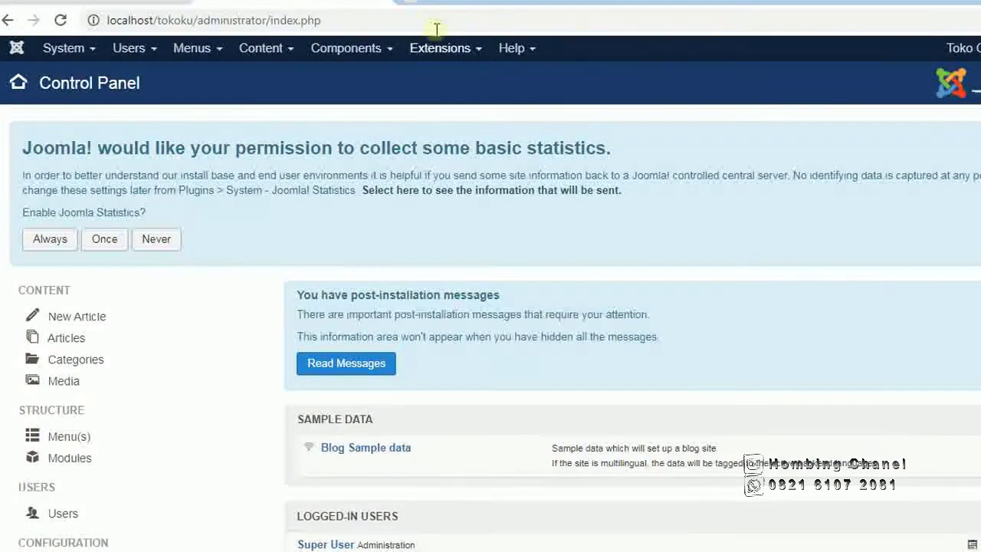
# Open a new blank Chrome tab beside the Control Panel.
pyautogui.click(414, 3)
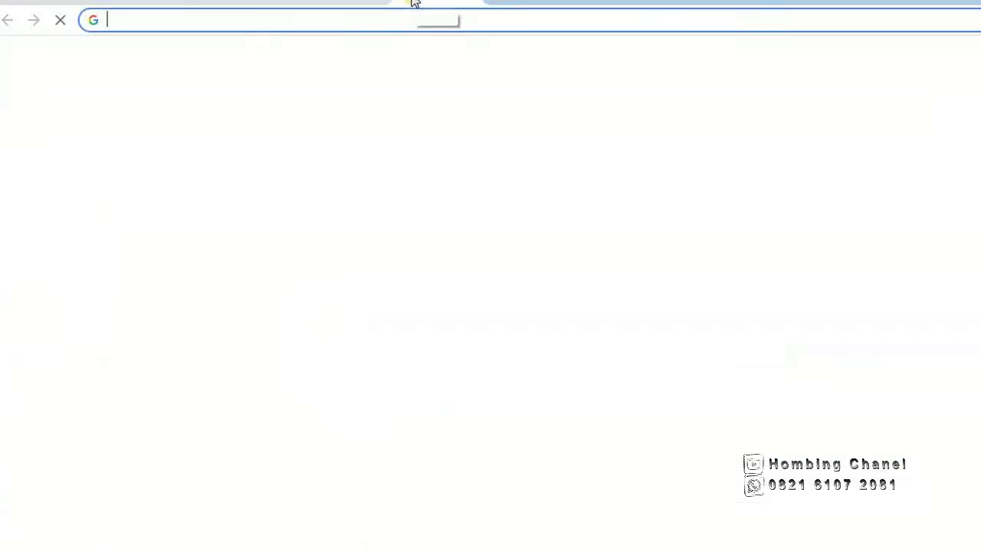
# Load localhost/tokoku and open the Home page of the Toko Online Ku site.
pyautogui.click(407, 19)
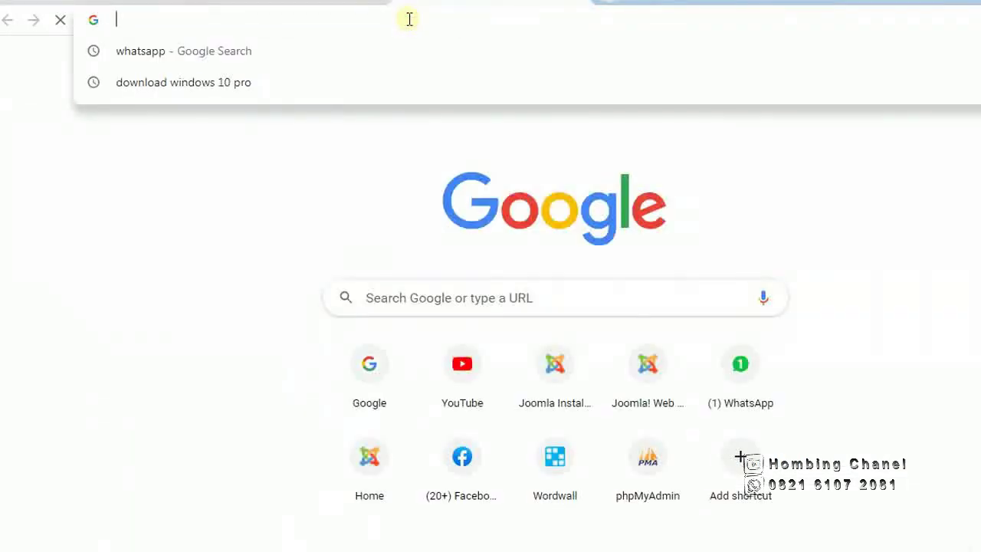
pyautogui.write('localhost/tokoku')
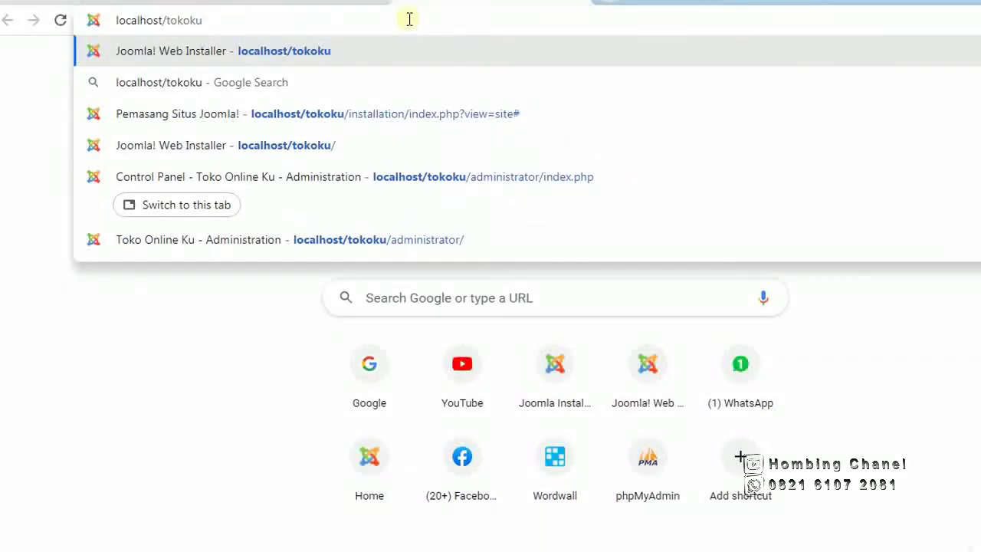
pyautogui.press('Return')
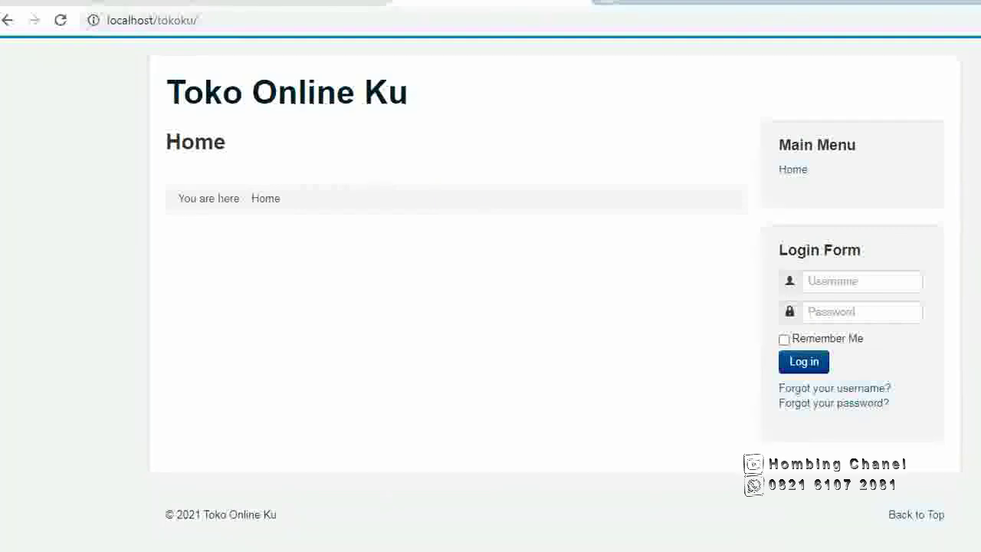
pyautogui.click(792, 174)
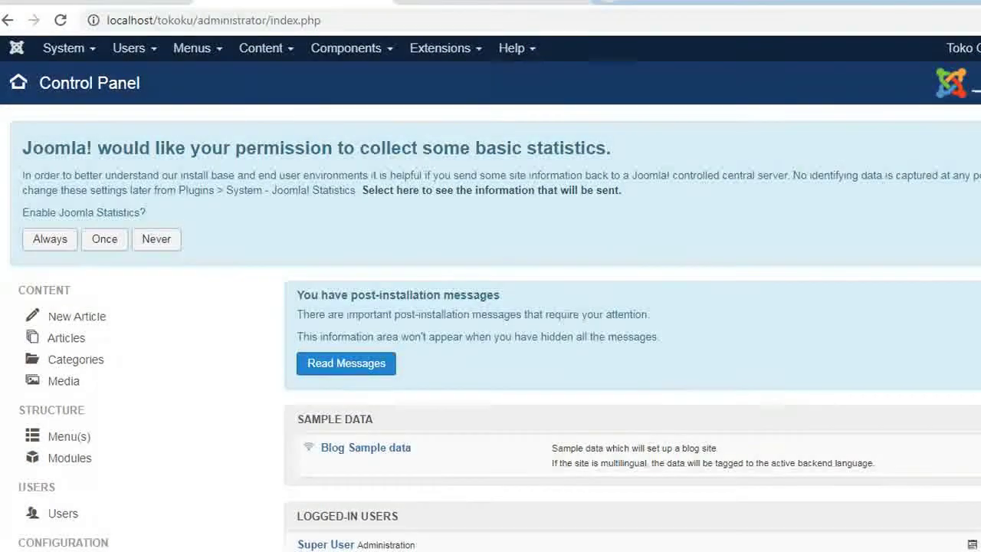
# Log in to the Toko Online Ku administrator to reach its Control Panel.
pyautogui.click(713, 551)
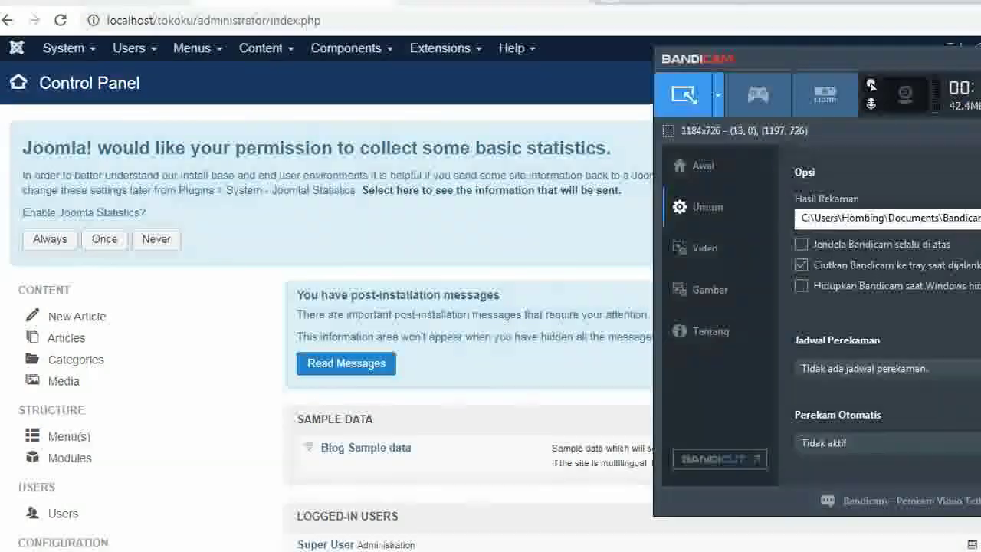